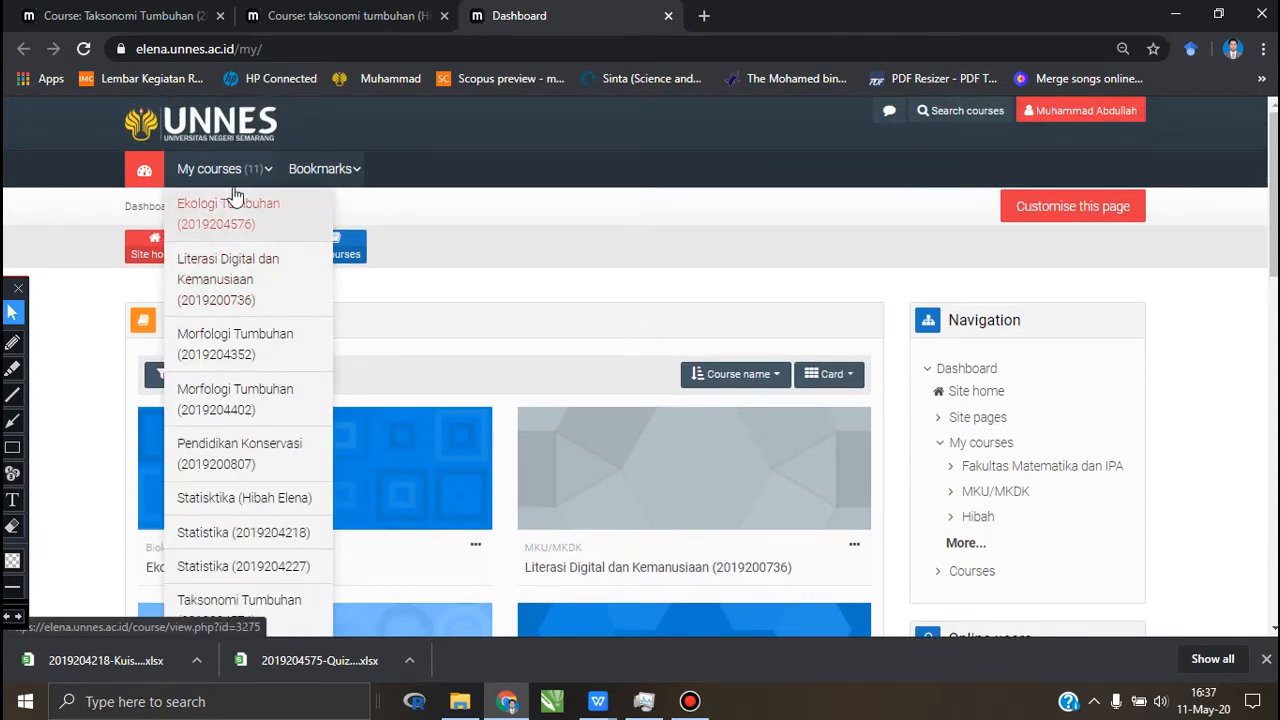
# Step: Look through the list of enrolled courses on the dashboard
pyautogui.scroll(-1, 233, 452)
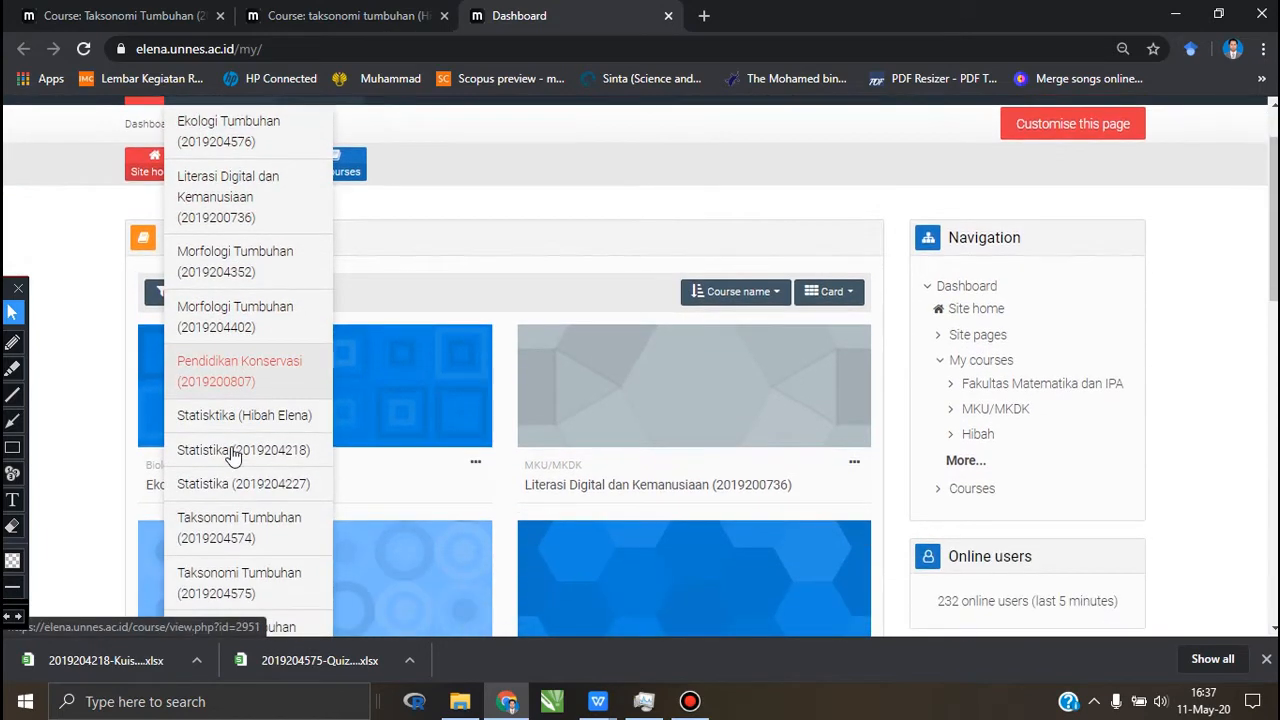
pyautogui.scroll(-2, 233, 455)
pyautogui.scroll(3, 229, 457)
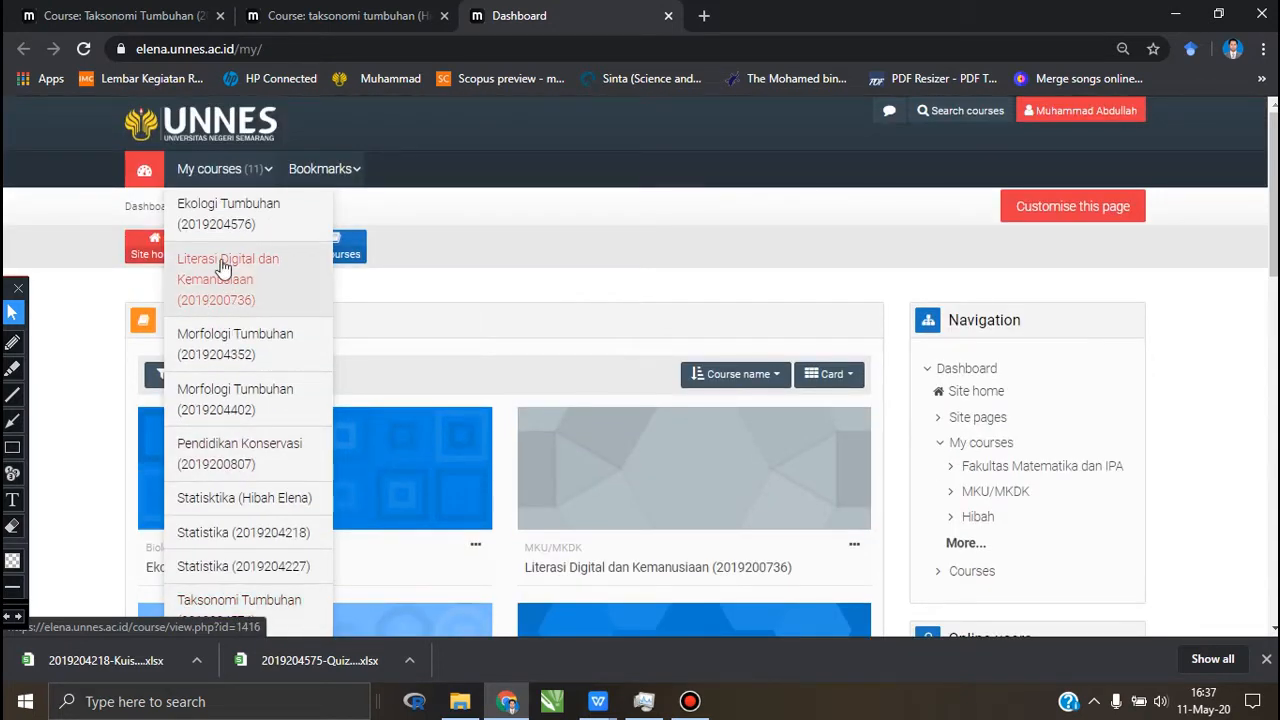
# Step: Review the taksonomi tumbuhan (Hibah Elena) course page, from its description through the materials, discussion and quiz of topik materi 2
pyautogui.click(310, 18)
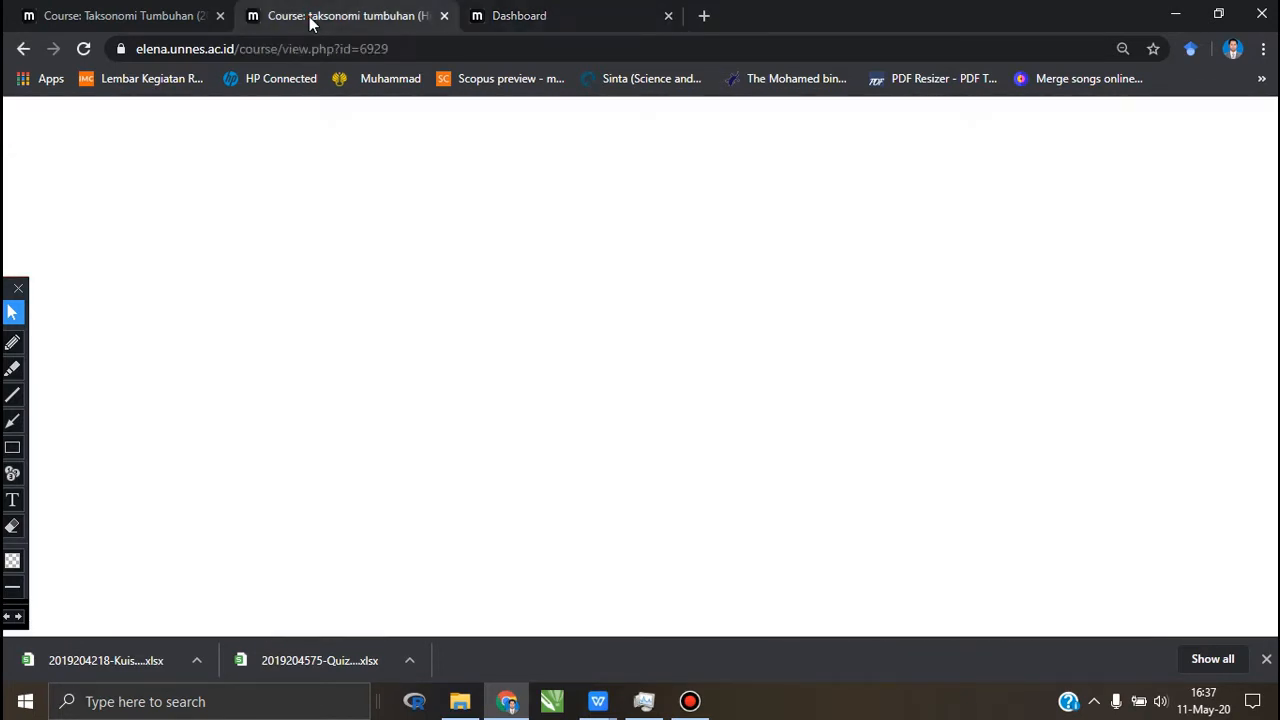
pyautogui.scroll(-1, 461, 439)
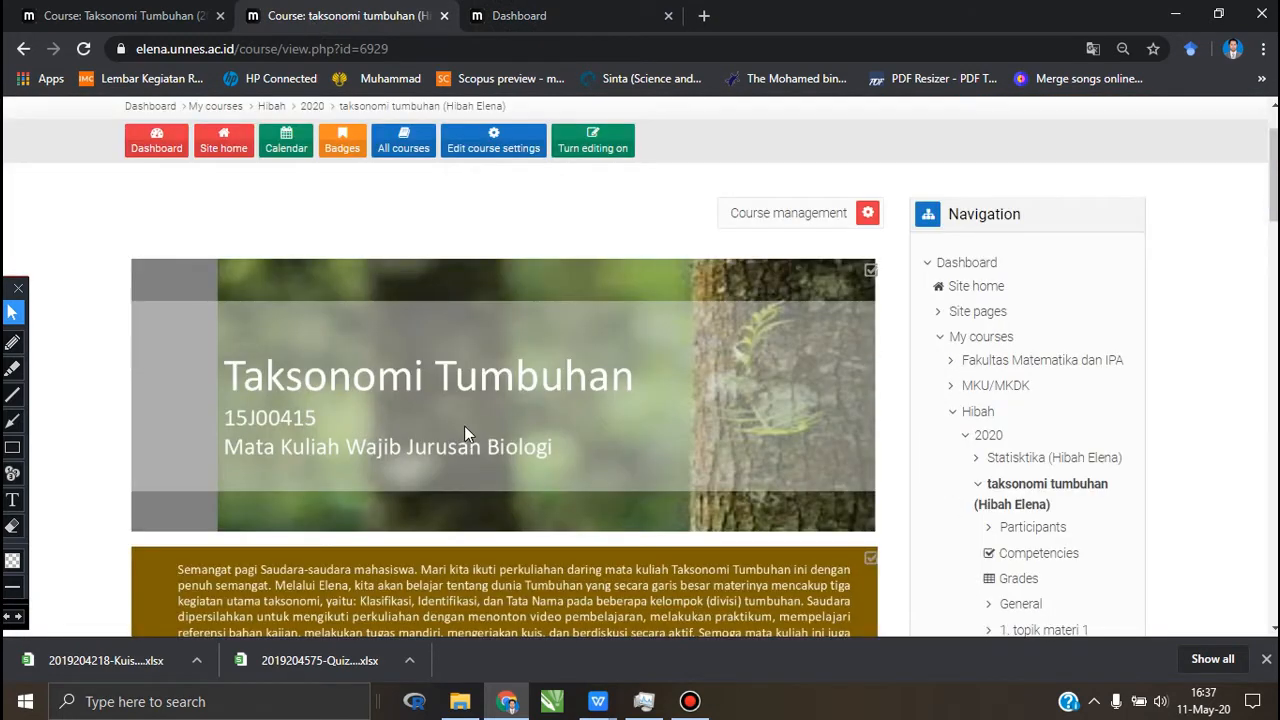
pyautogui.scroll(-10, 464, 432)
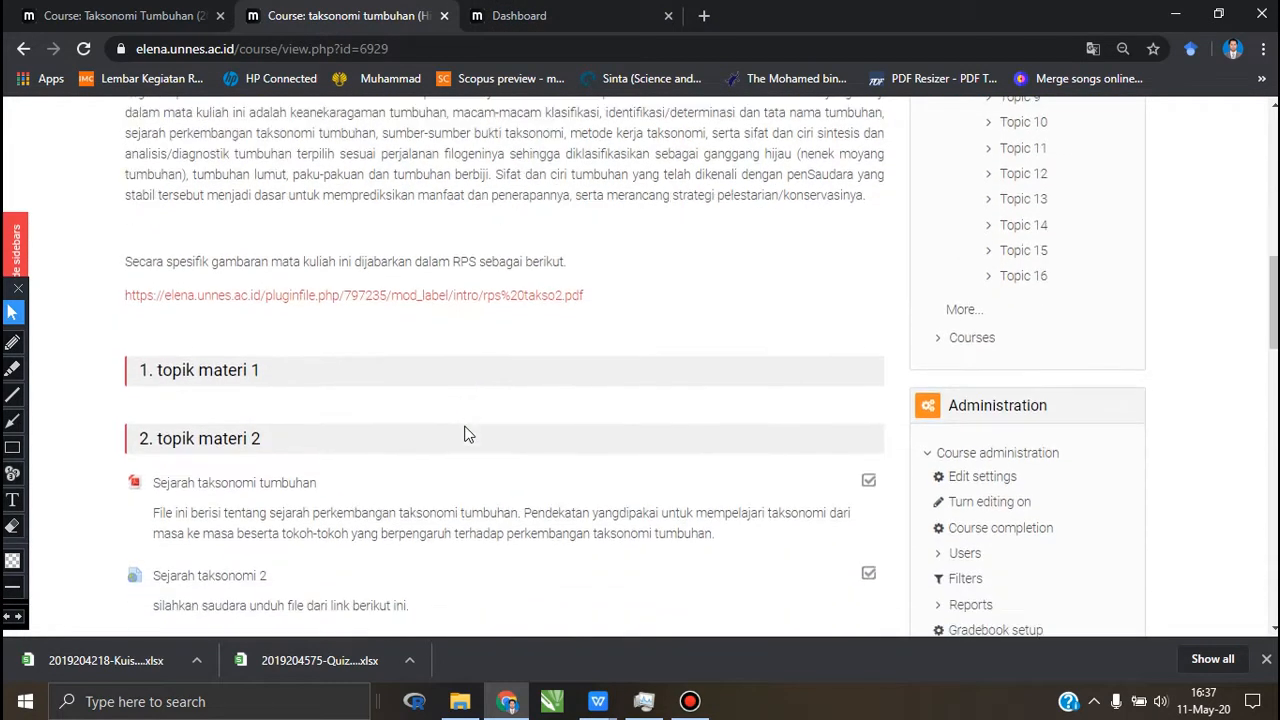
pyautogui.scroll(-4, 464, 432)
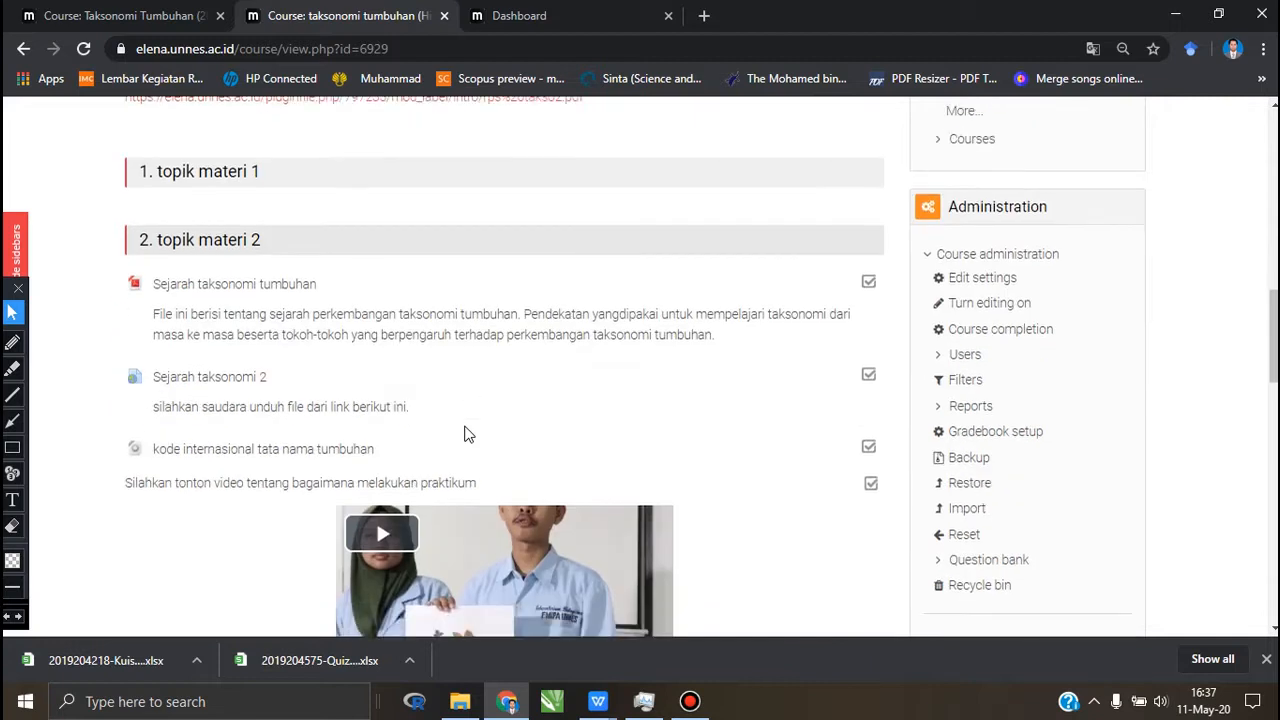
pyautogui.scroll(1, 466, 435)
pyautogui.scroll(-4, 466, 435)
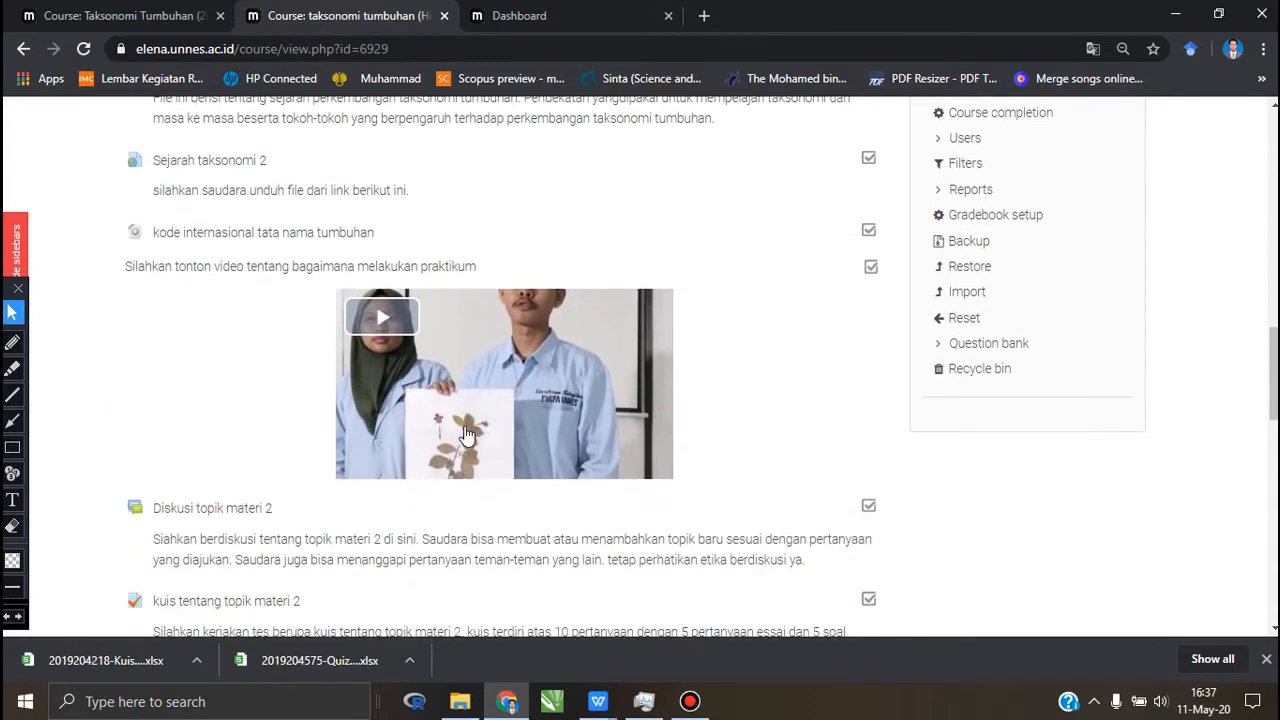
pyautogui.scroll(1, 464, 432)
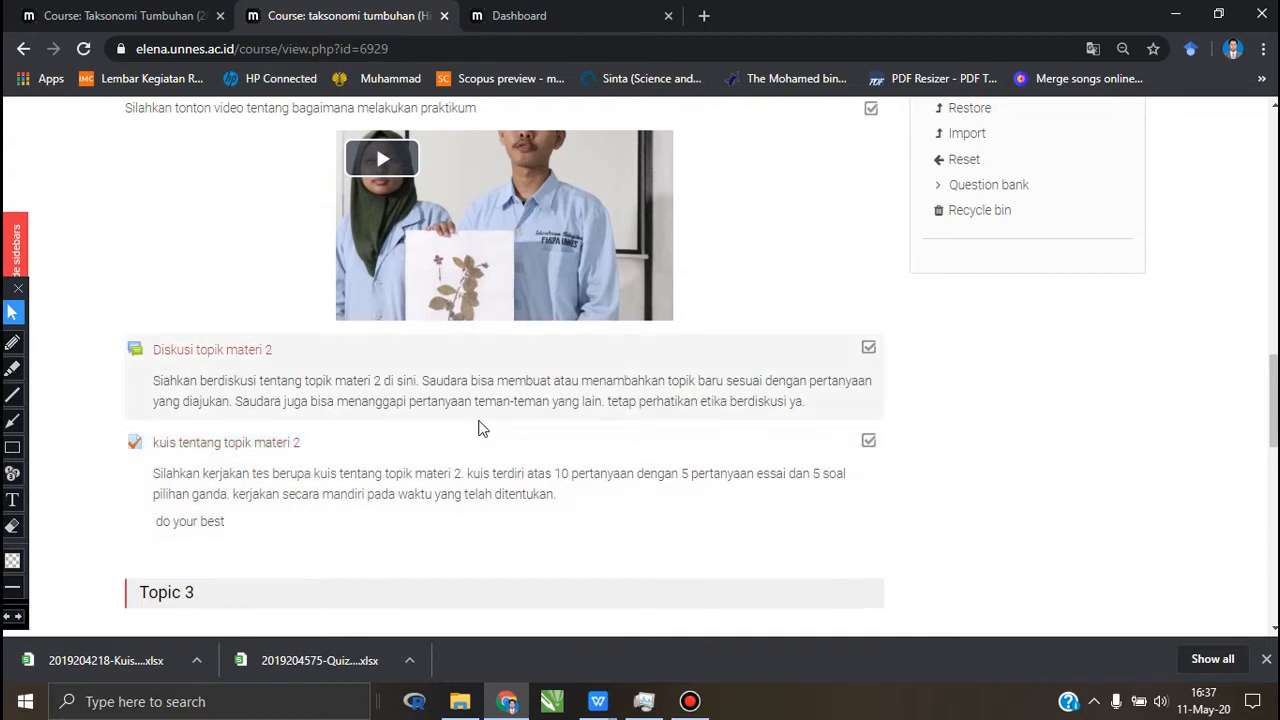
pyautogui.scroll(15, 478, 428)
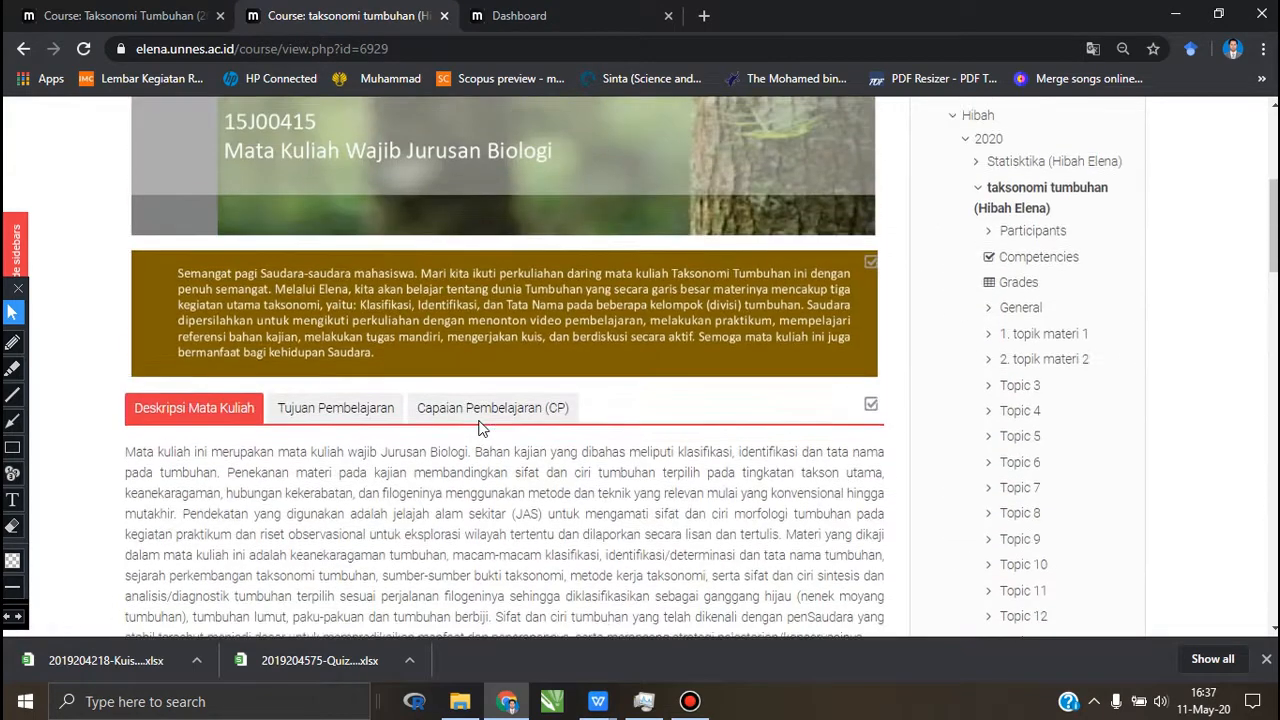
pyautogui.scroll(3, 478, 420)
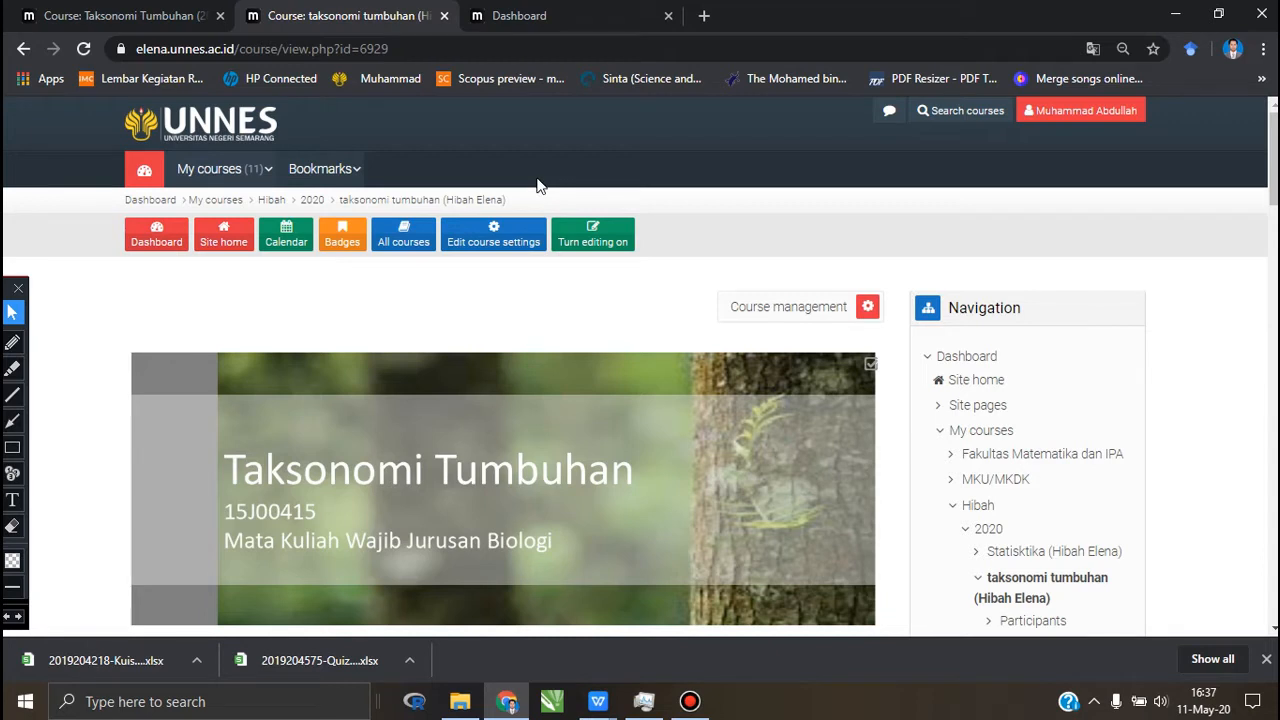
pyautogui.click(115, 20)
pyautogui.scroll(-7, 352, 324)
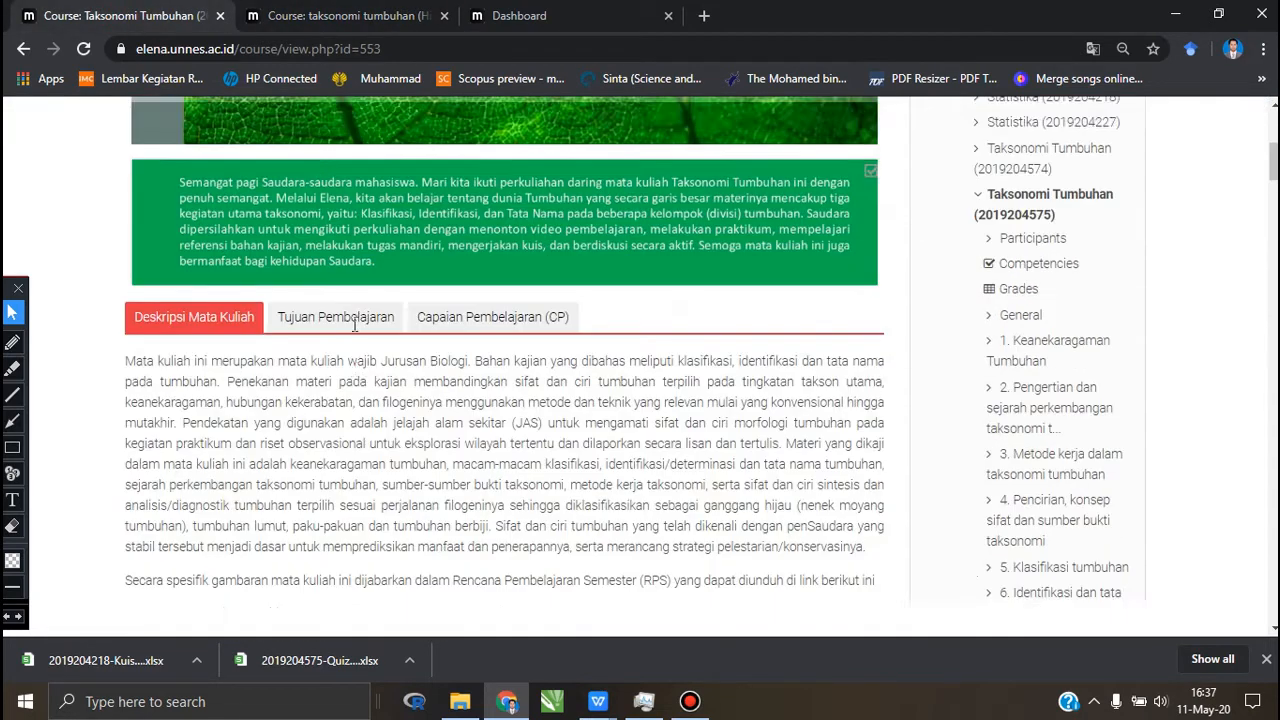
pyautogui.scroll(-10, 352, 330)
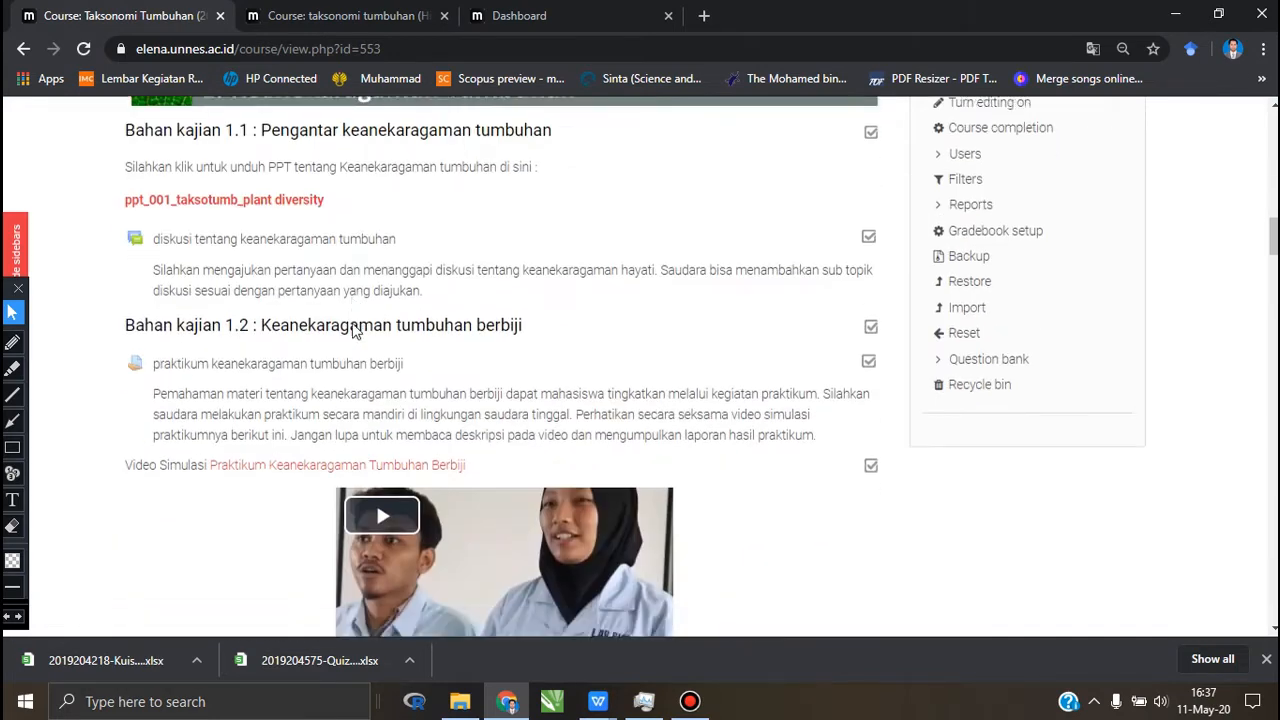
pyautogui.scroll(-10, 352, 323)
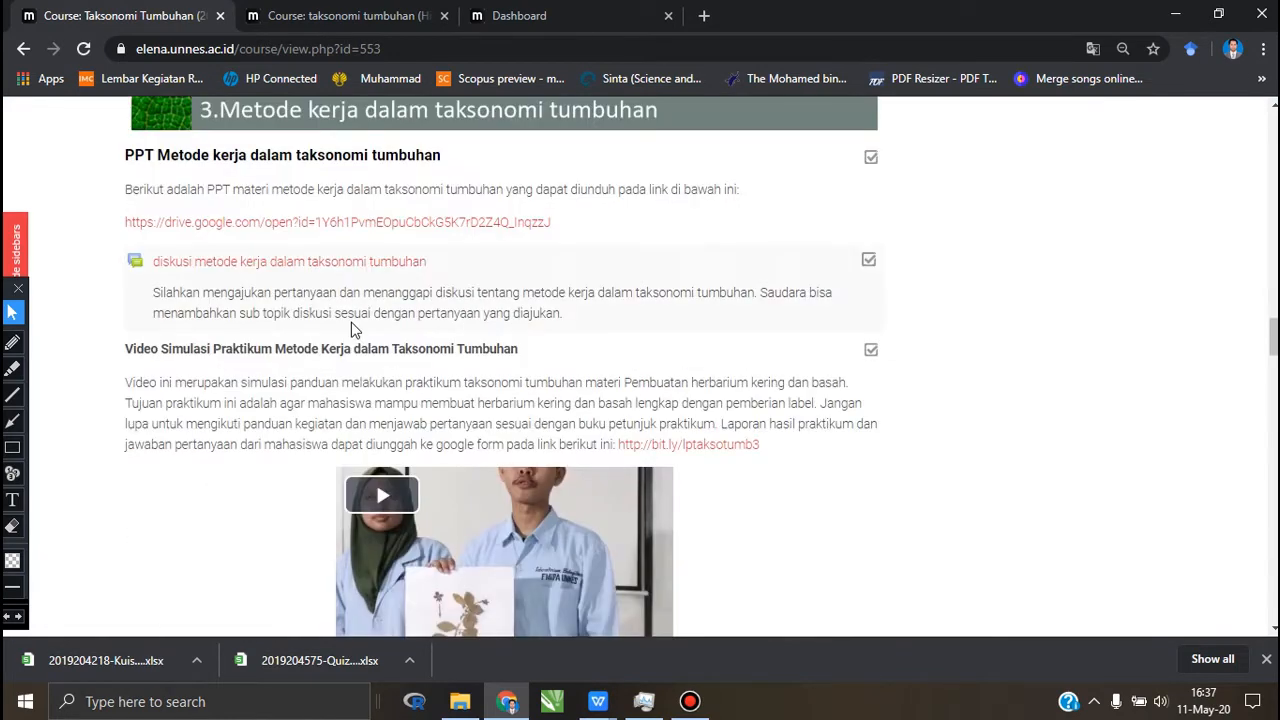
pyautogui.scroll(-10, 351, 322)
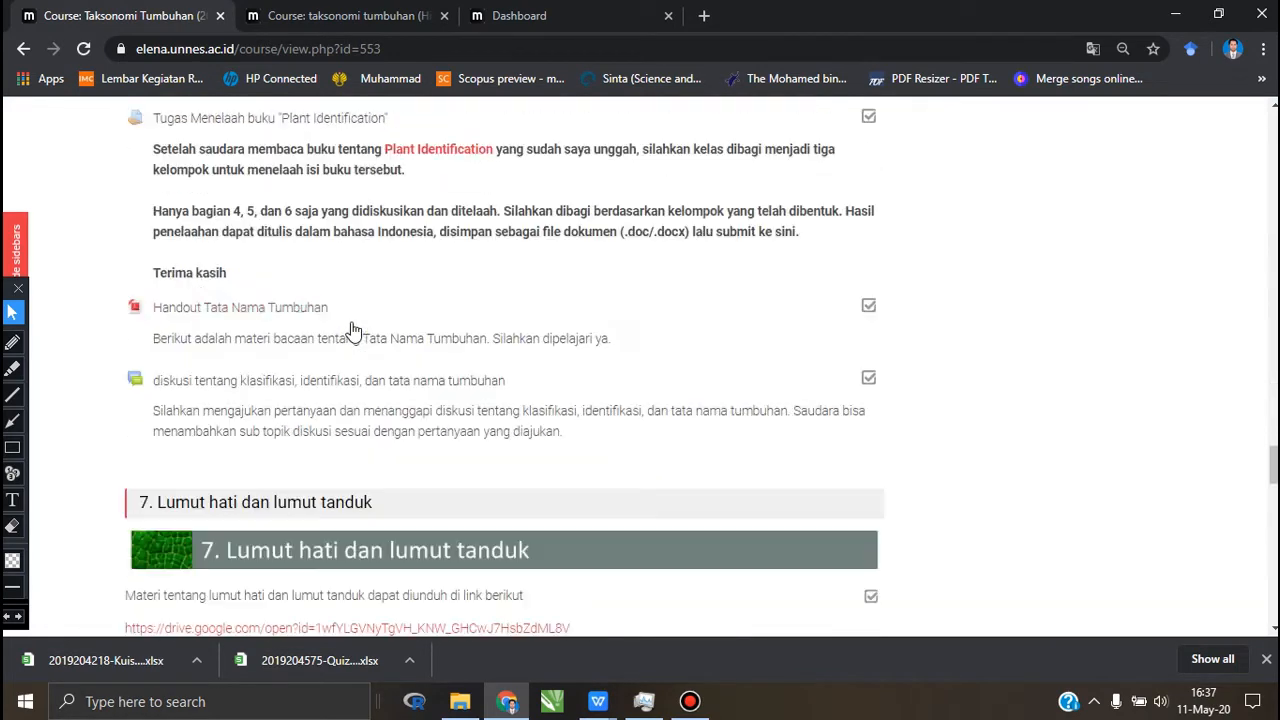
pyautogui.scroll(-10, 351, 322)
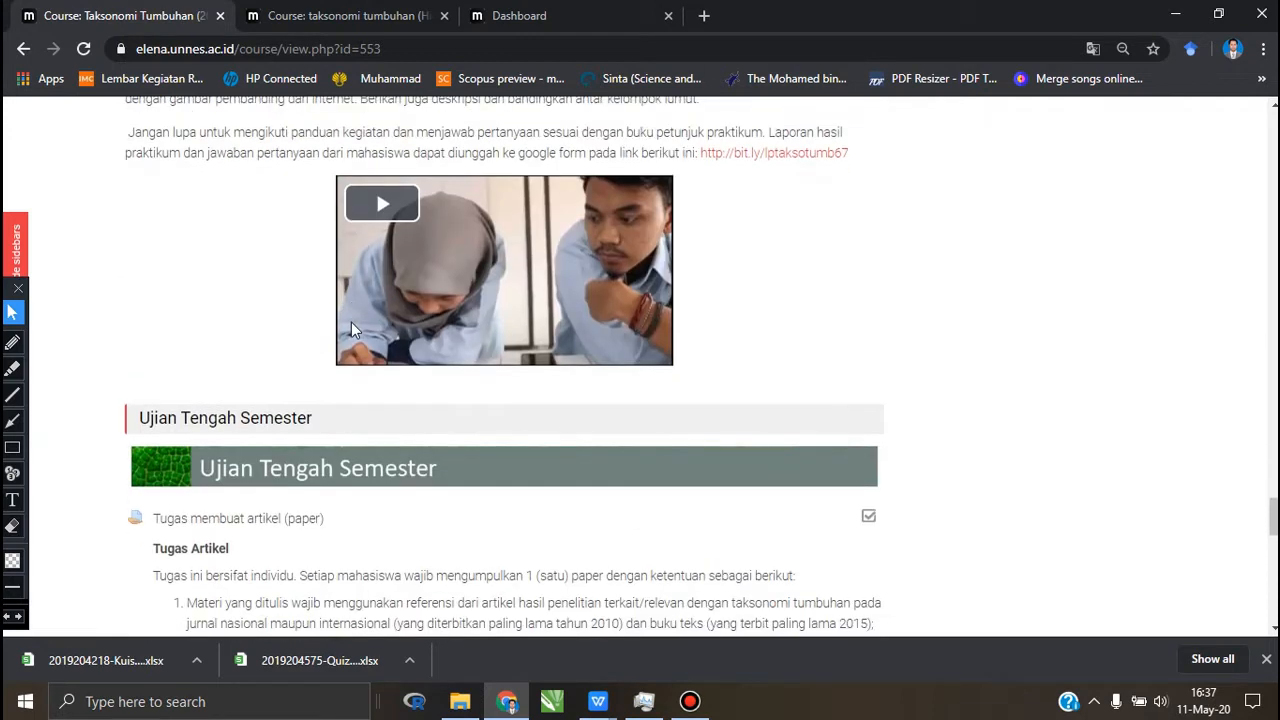
pyautogui.scroll(-2, 353, 331)
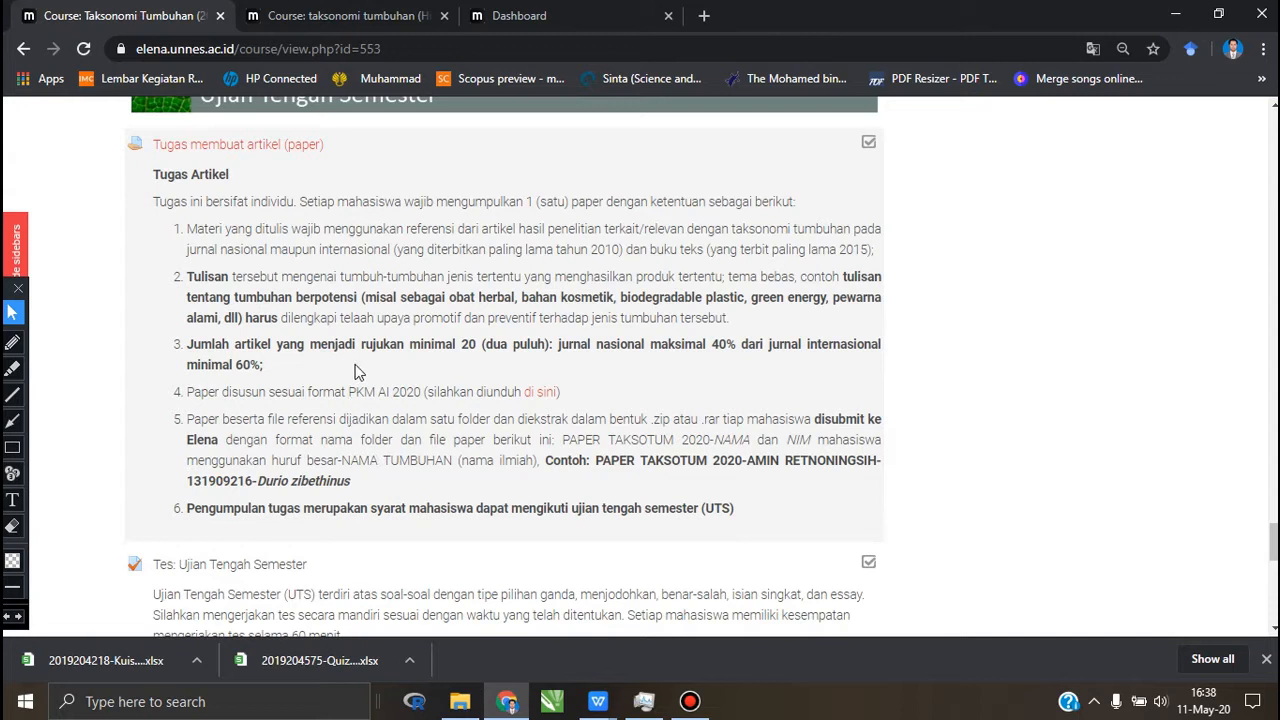
# Step: Turn on editing for the taksonomi tumbuhan (Hibah Elena) course
pyautogui.click(482, 20)
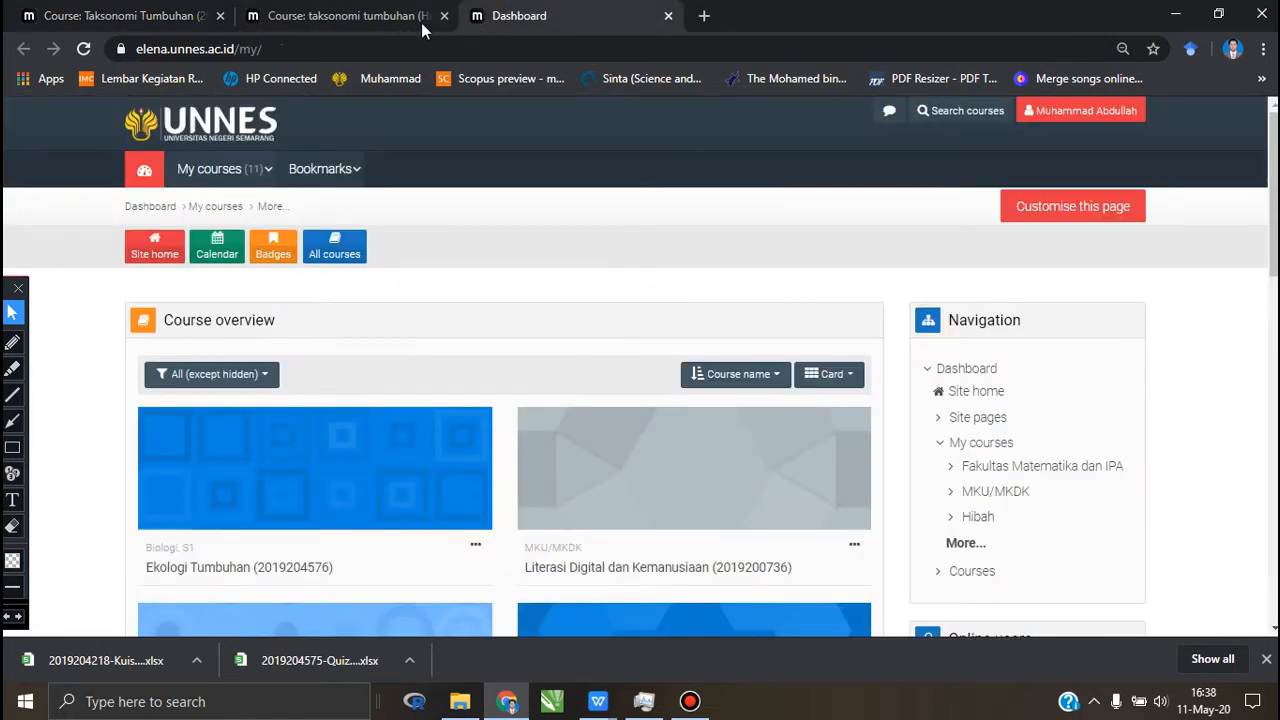
pyautogui.click(421, 22)
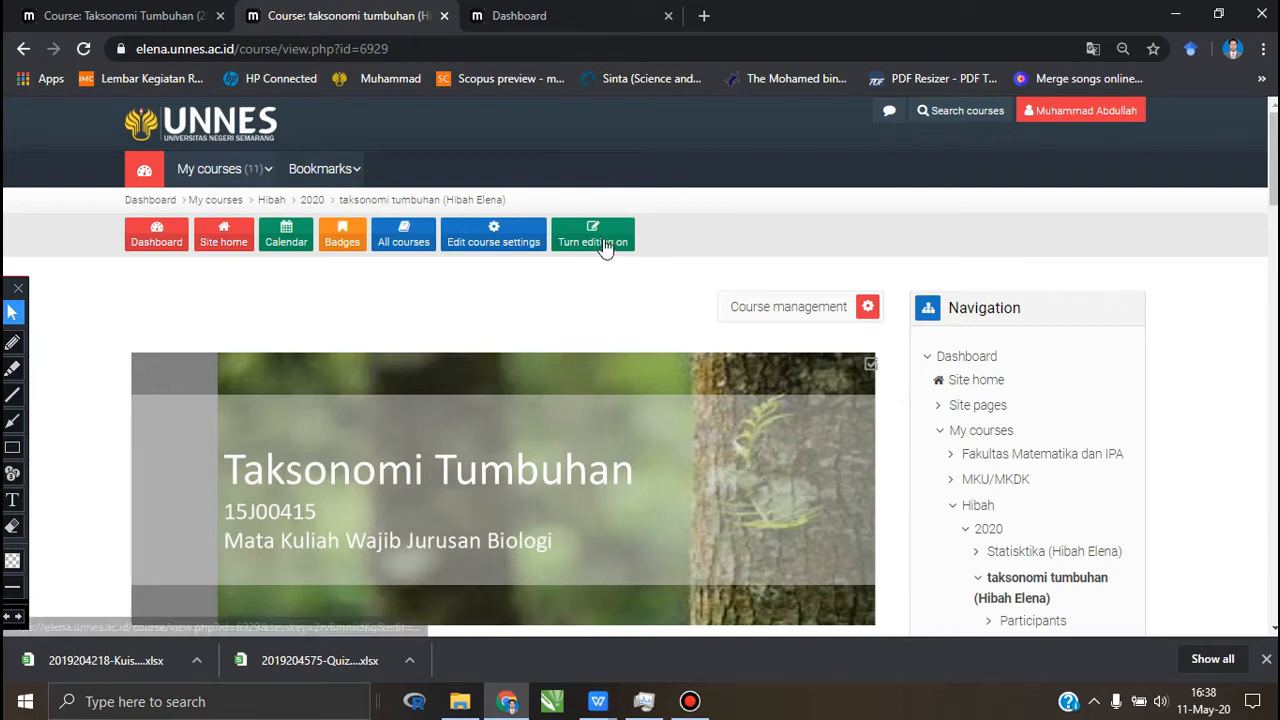
pyautogui.click(603, 241)
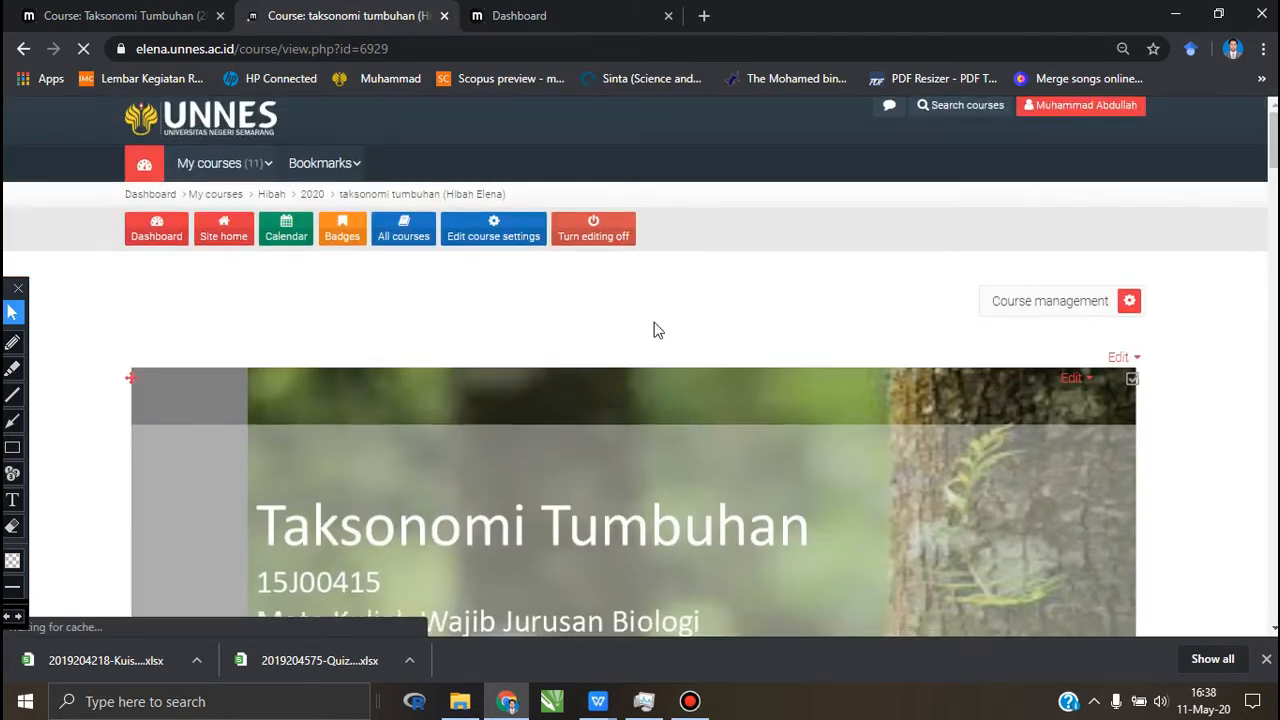
# Step: Add an Assignment activity to the "2. topik materi 2" section, reading the description of the activity type first
pyautogui.scroll(-4, 655, 330)
pyautogui.scroll(-10, 655, 330)
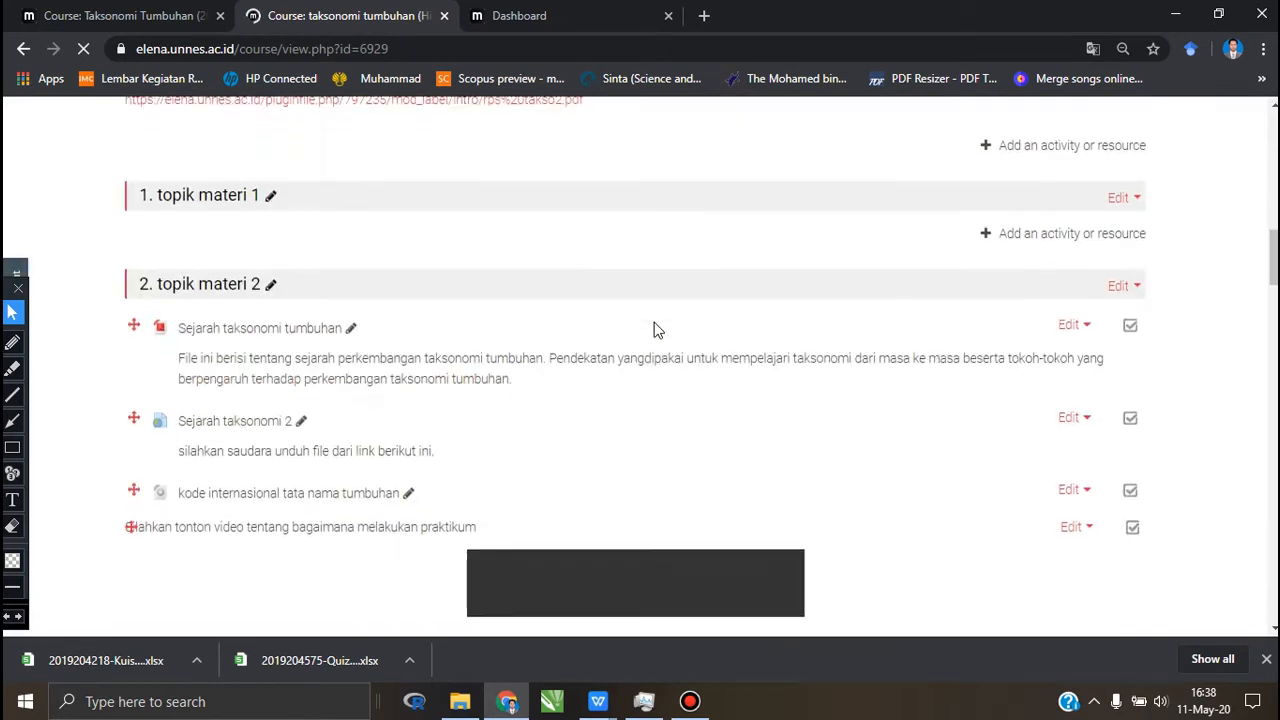
pyautogui.scroll(-1, 255, 228)
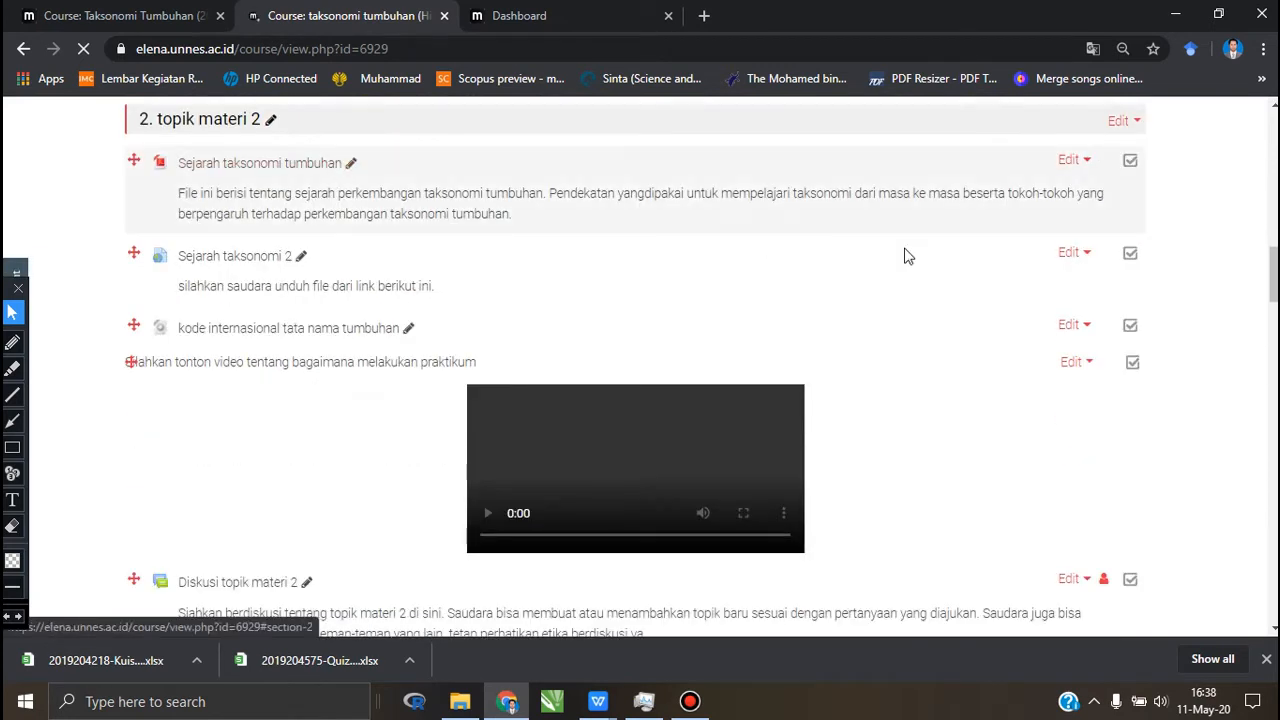
pyautogui.scroll(-3, 903, 258)
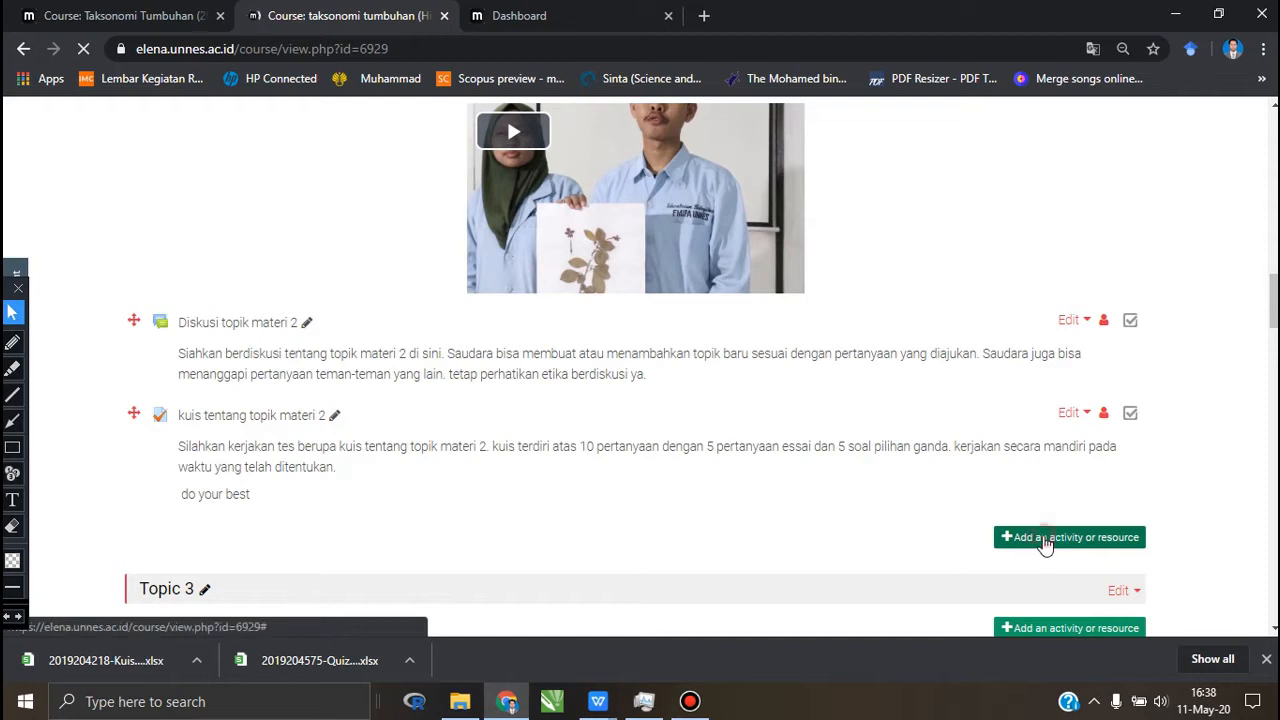
pyautogui.click(1045, 541)
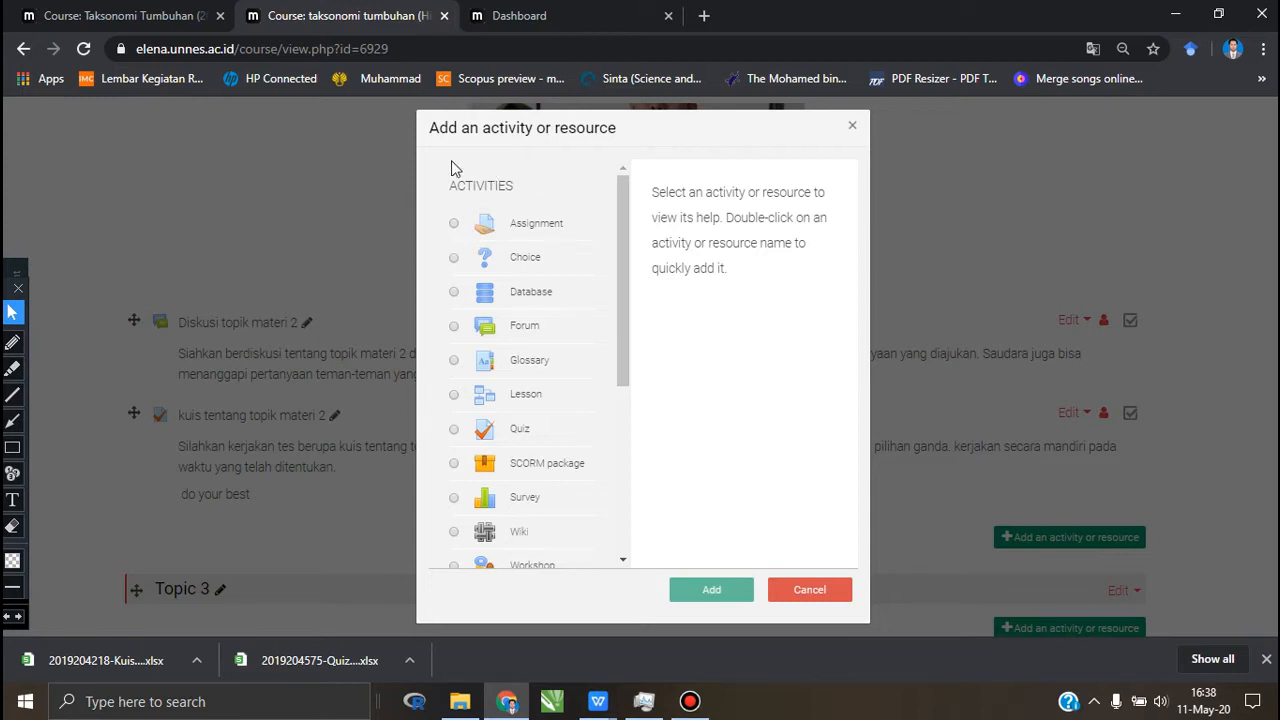
pyautogui.click(454, 224)
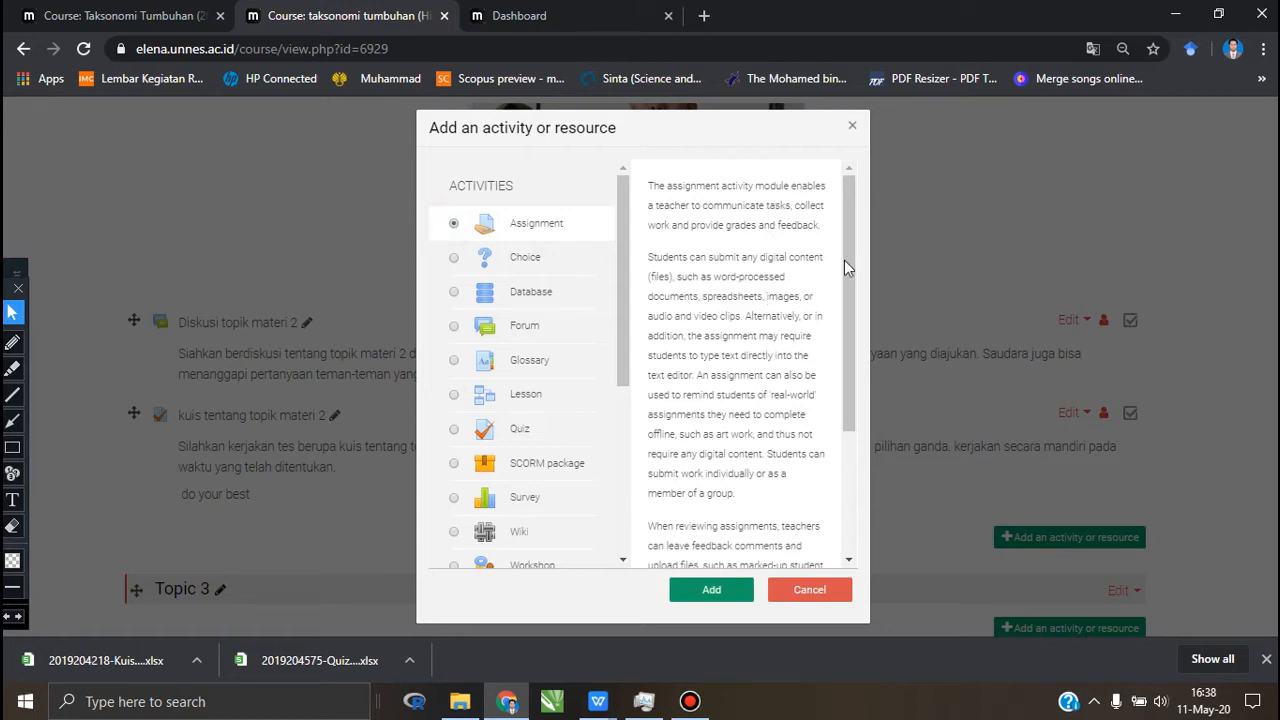
pyautogui.scroll(-3, 845, 306)
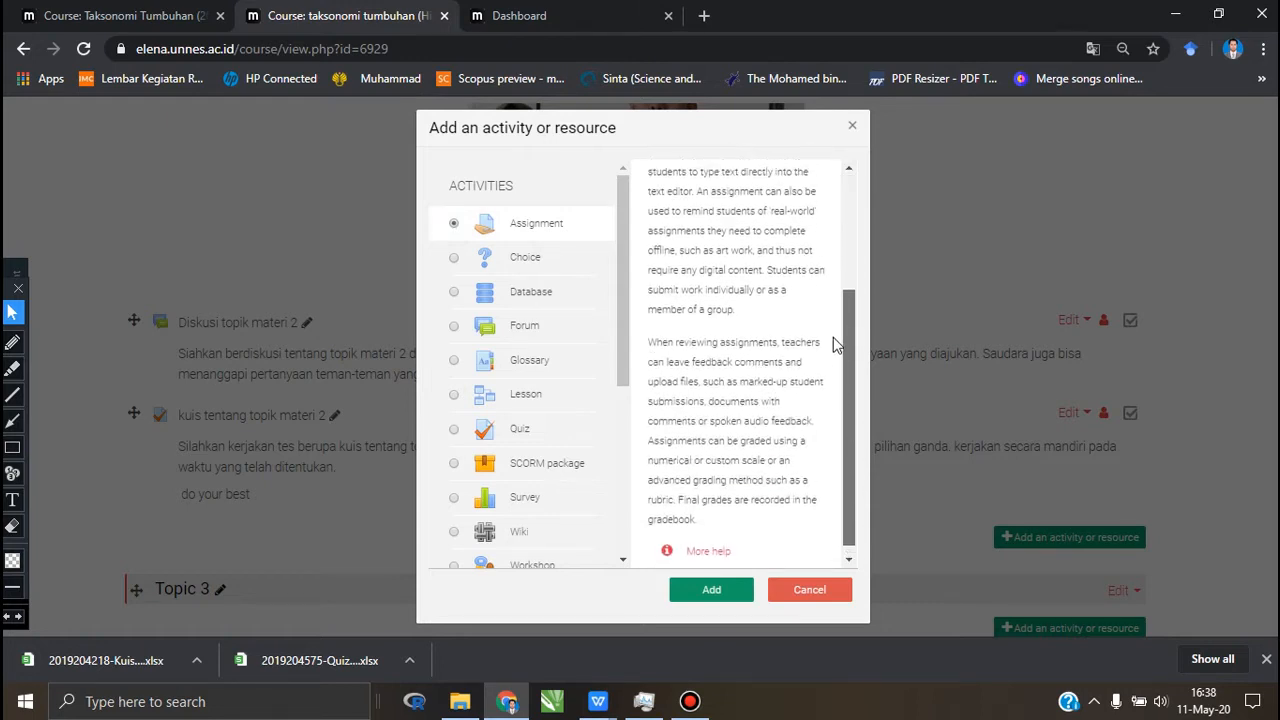
pyautogui.scroll(3, 836, 343)
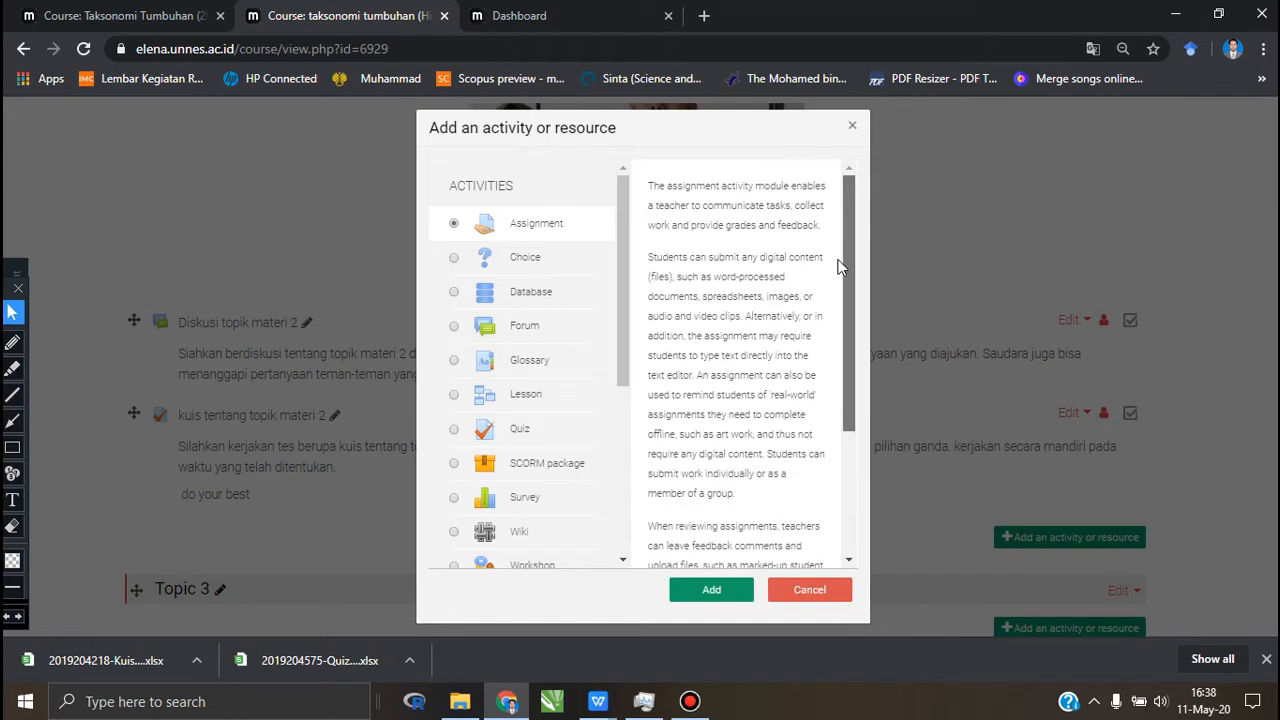
pyautogui.scroll(-3, 840, 300)
pyautogui.moveTo(844, 379); pyautogui.dragTo(844, 385)
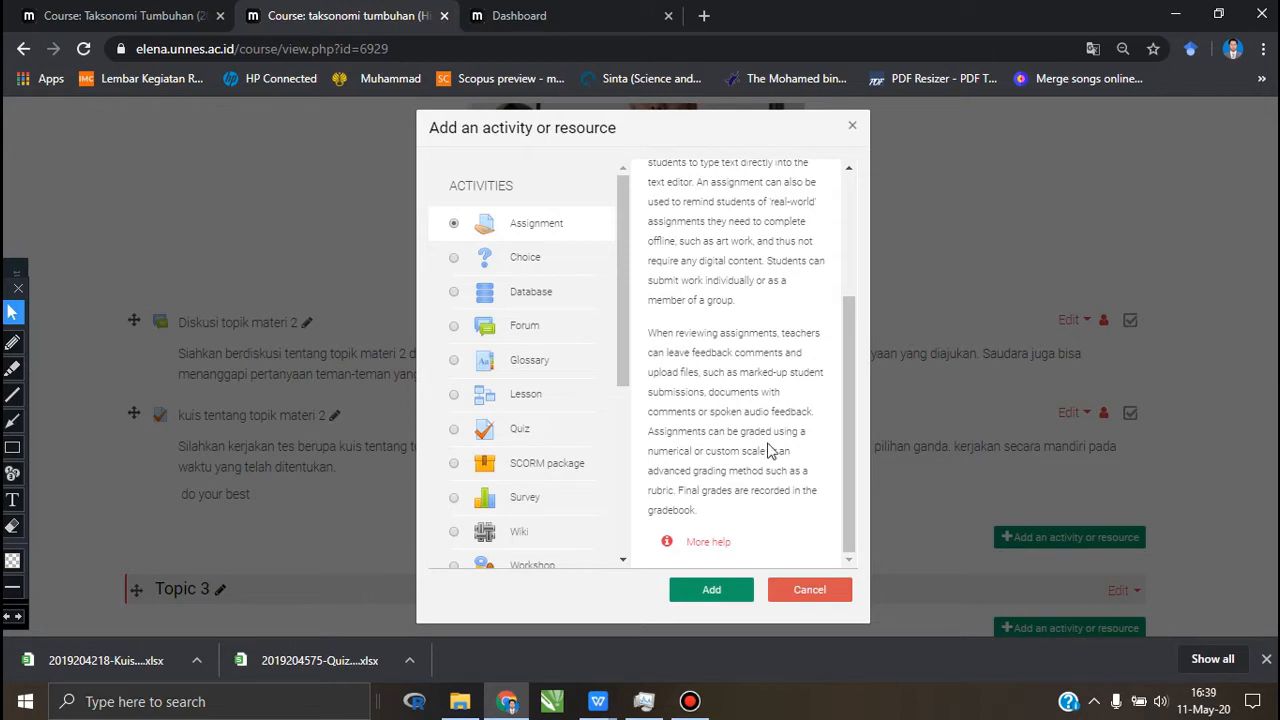
pyautogui.click(727, 592)
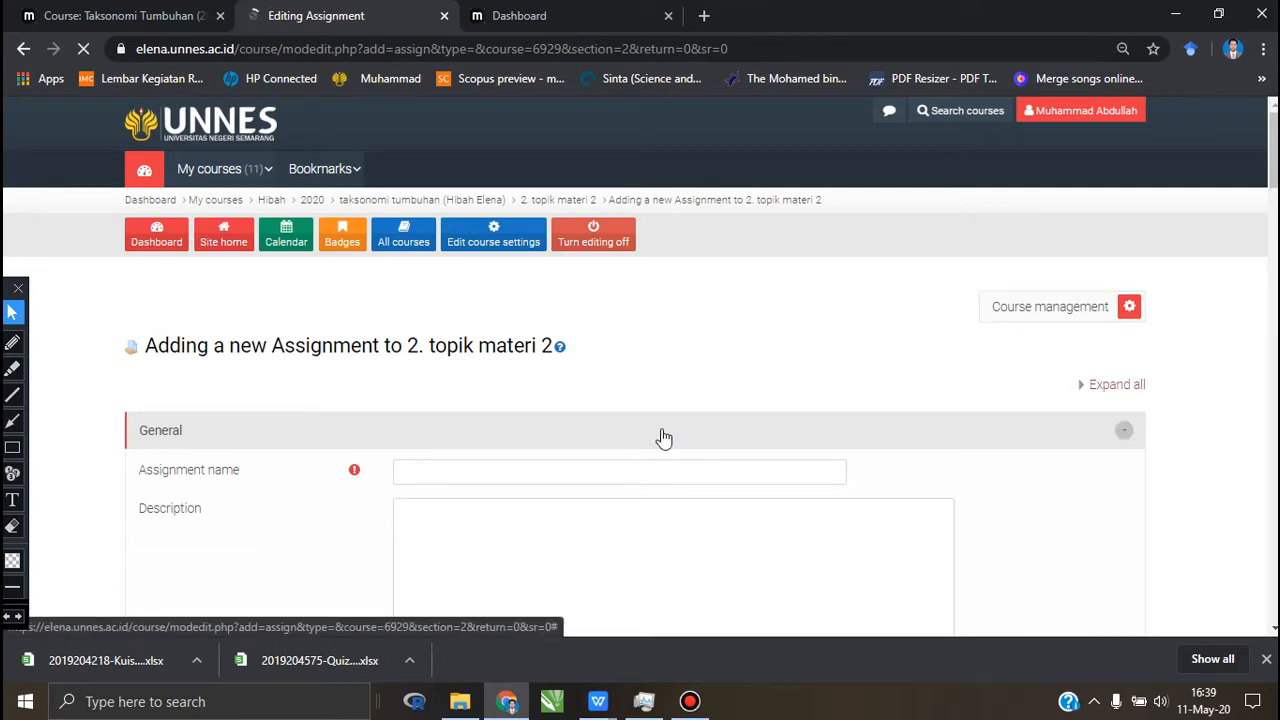
# Step: Look over the general and availability settings of the new assignment and name it "Tugas Membuat artikel"
pyautogui.scroll(-2, 650, 400)
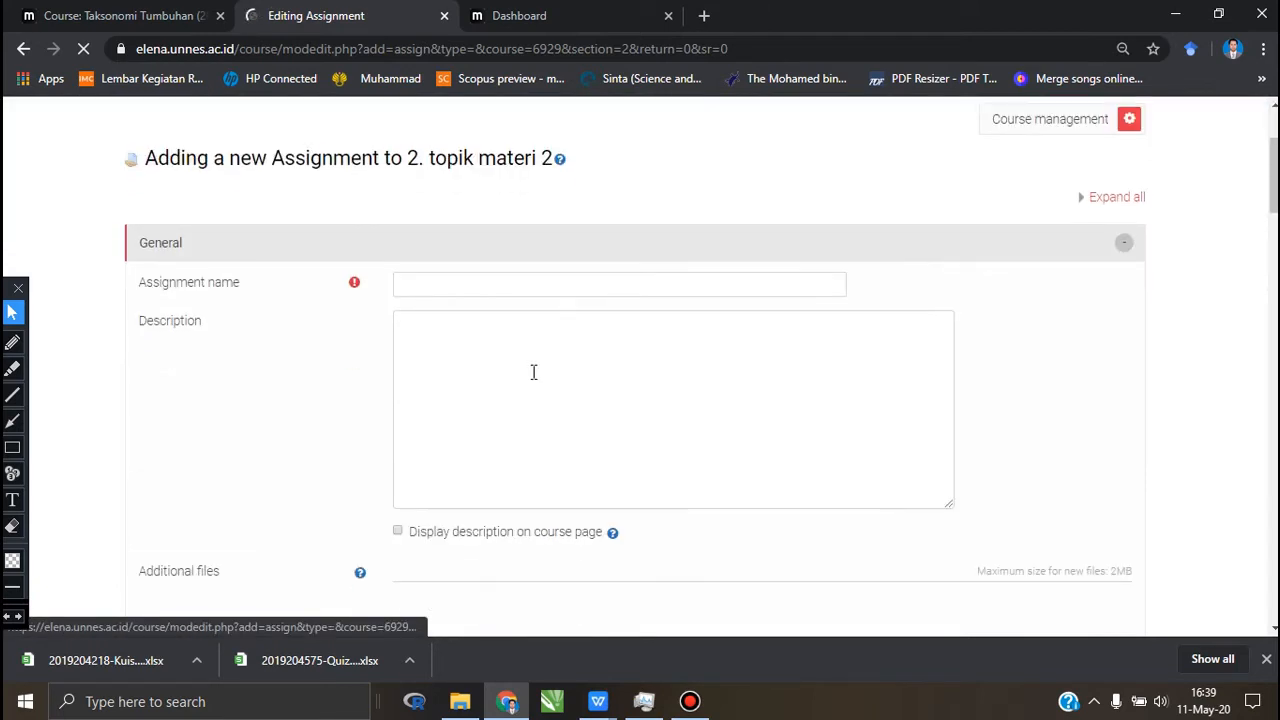
pyautogui.scroll(-2, 533, 372)
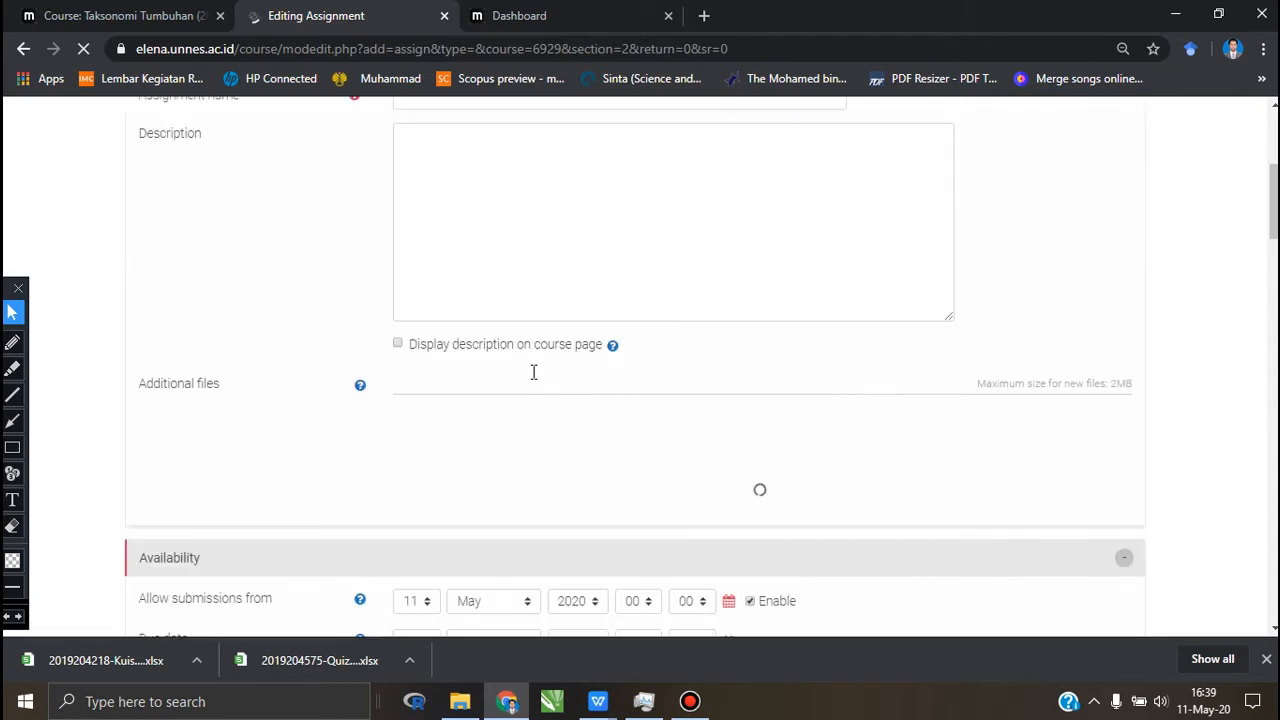
pyautogui.scroll(2, 440, 356)
pyautogui.scroll(-4, 440, 356)
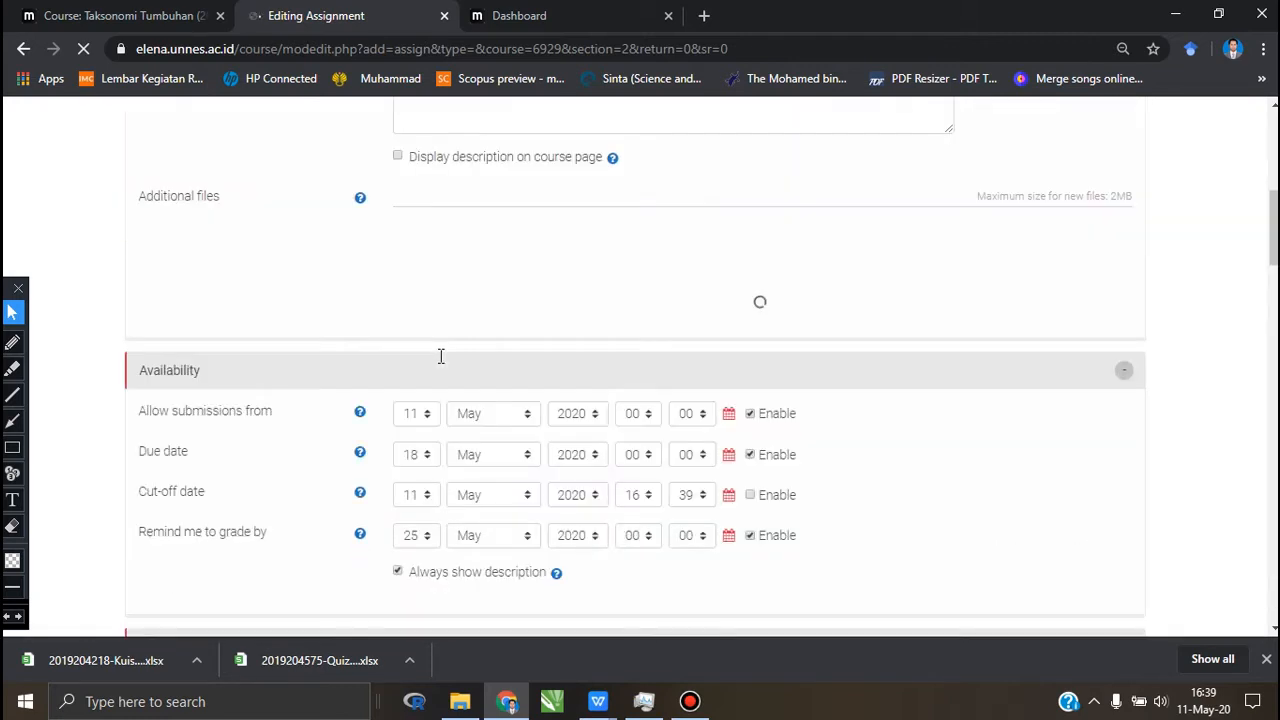
pyautogui.scroll(4, 440, 357)
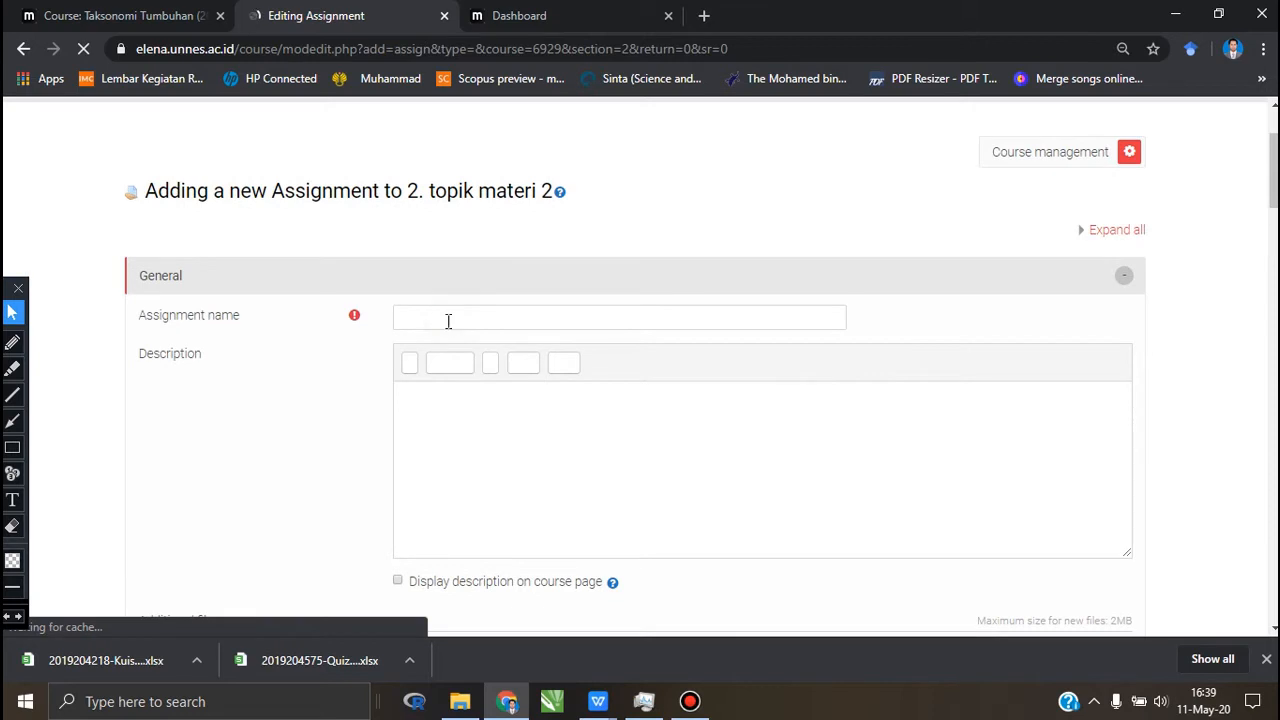
pyautogui.click(448, 321)
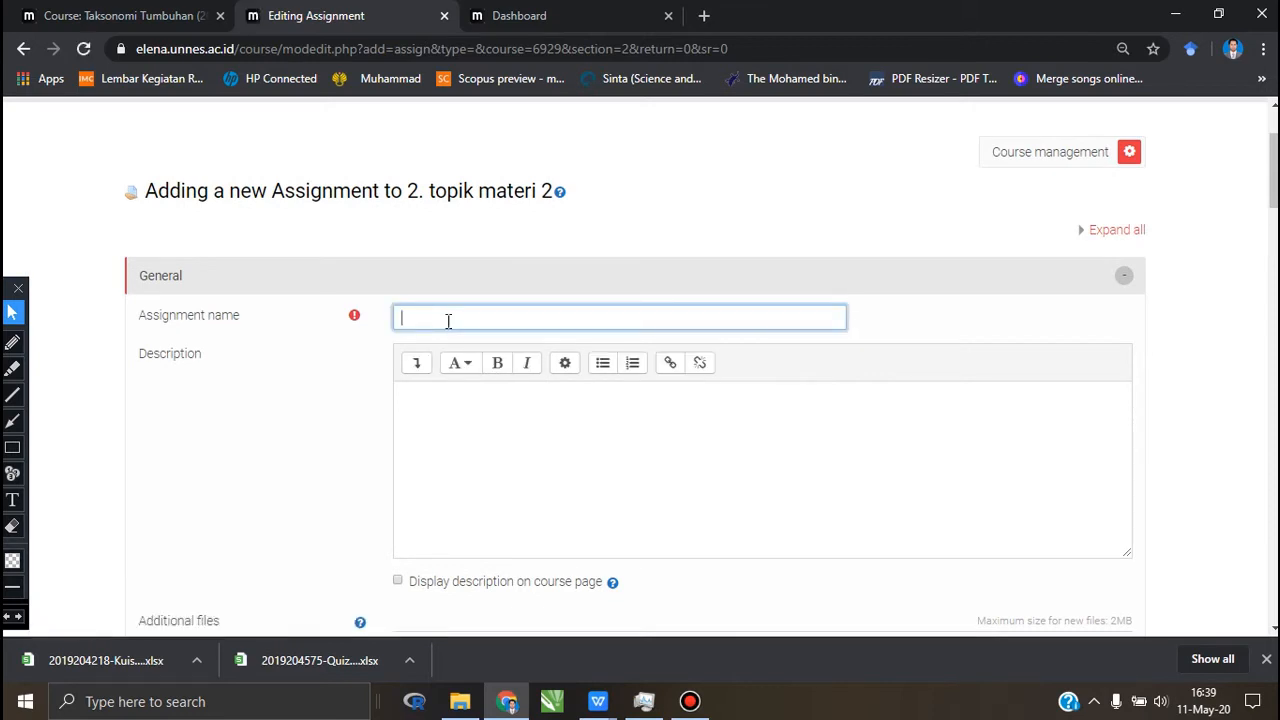
pyautogui.write('Tug')
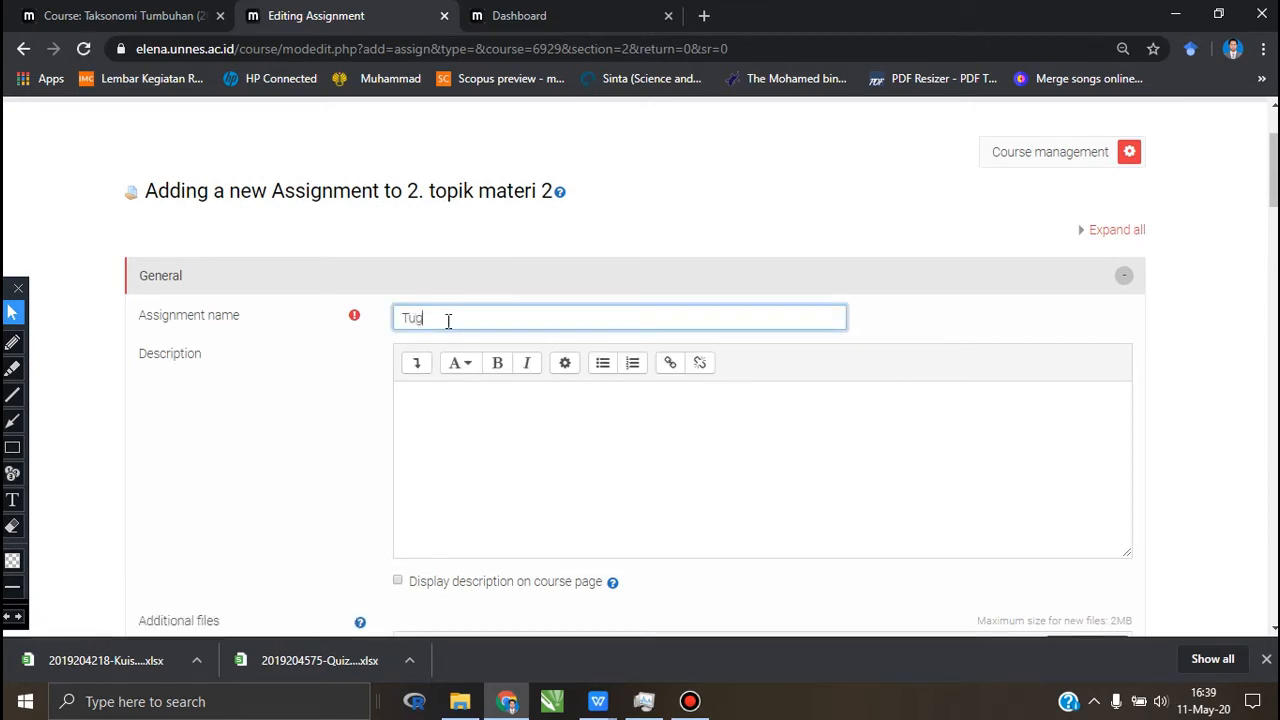
pyautogui.write('as Membuat ')
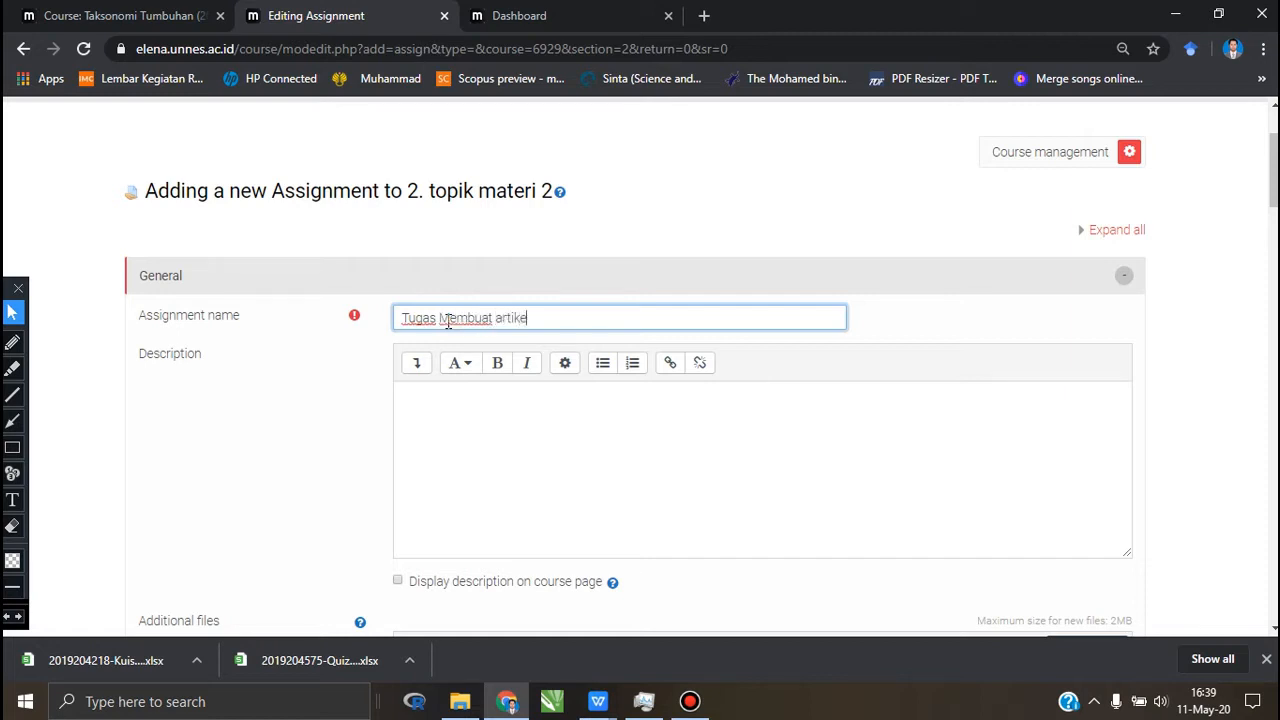
pyautogui.write('artikel')
# Step: Copy the full "Tugas Artikel" instructions from the Taksonomi Tumbuhan course's article assignment into the new assignment's description
pyautogui.click(541, 412)
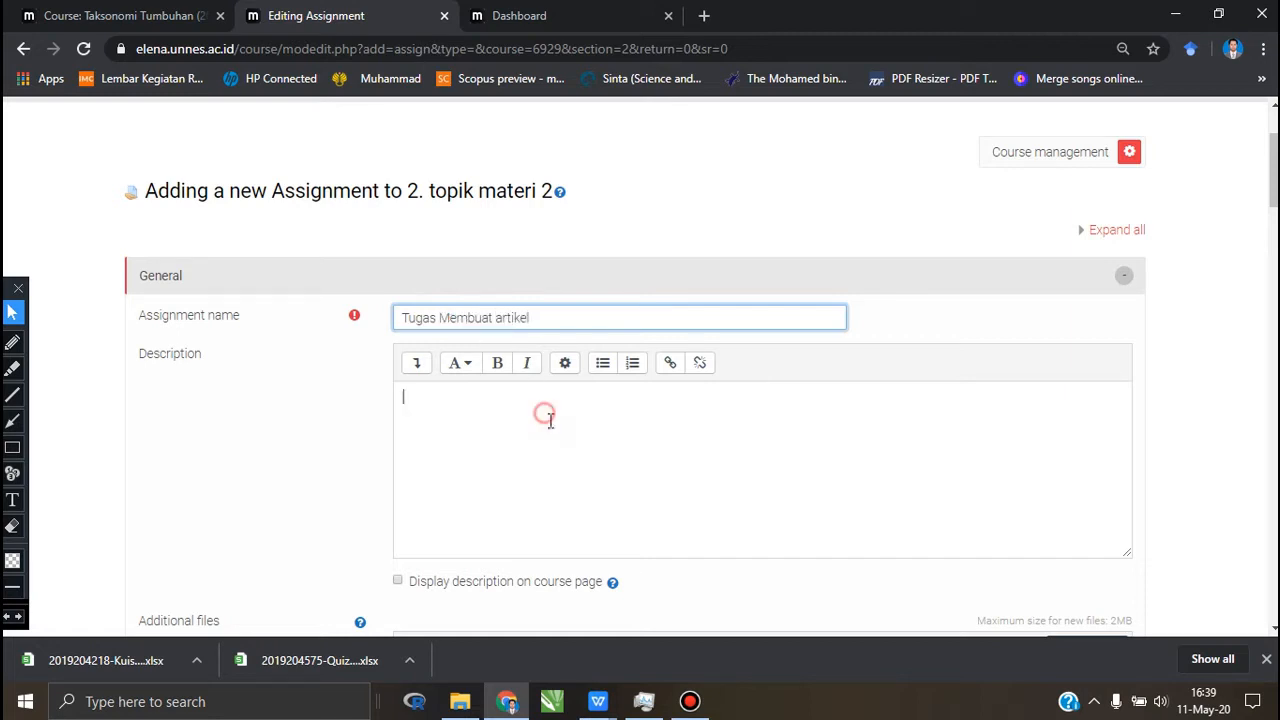
pyautogui.scroll(-1, 550, 420)
pyautogui.scroll(-1, 550, 420)
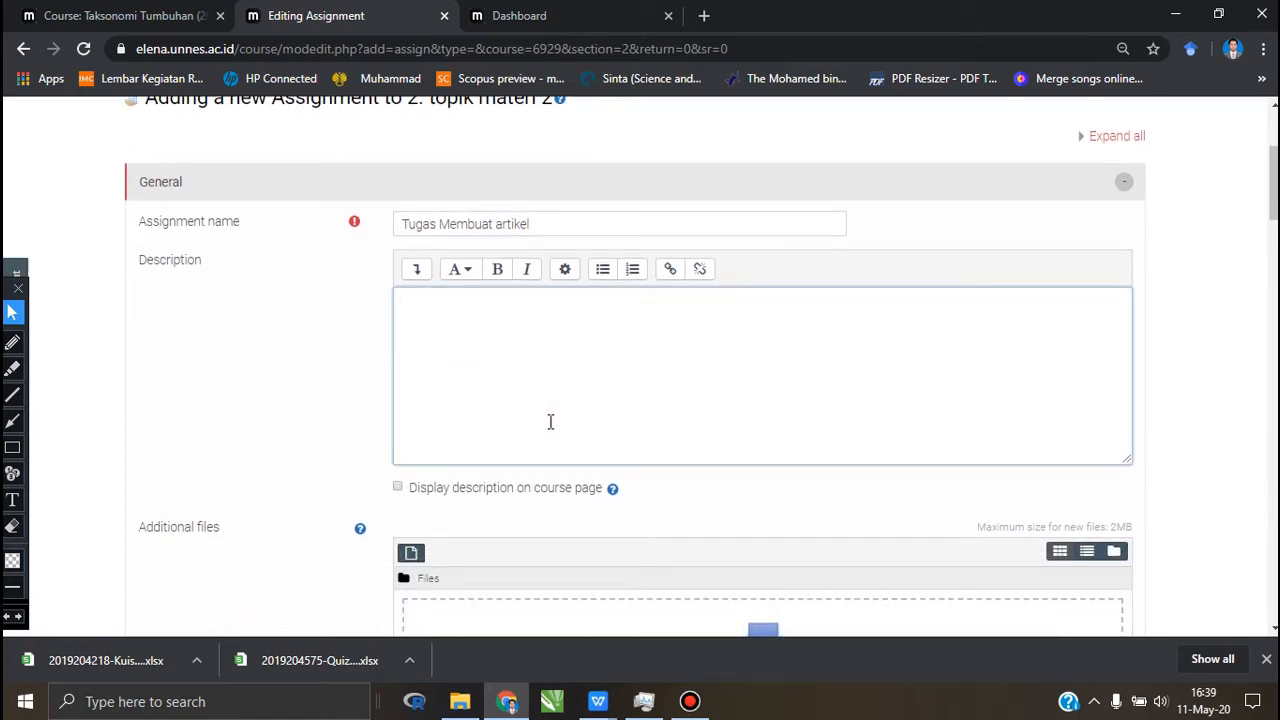
pyautogui.click(161, 15)
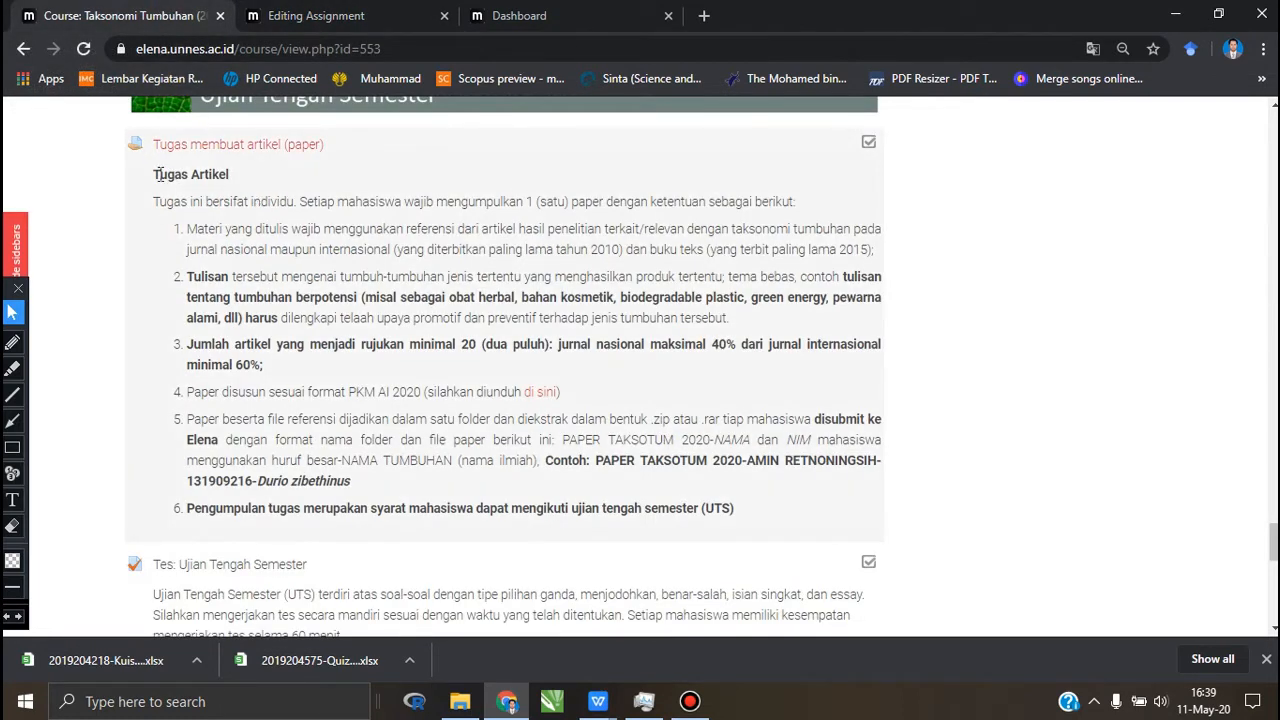
pyautogui.moveTo(150, 165); pyautogui.dragTo(745, 527)
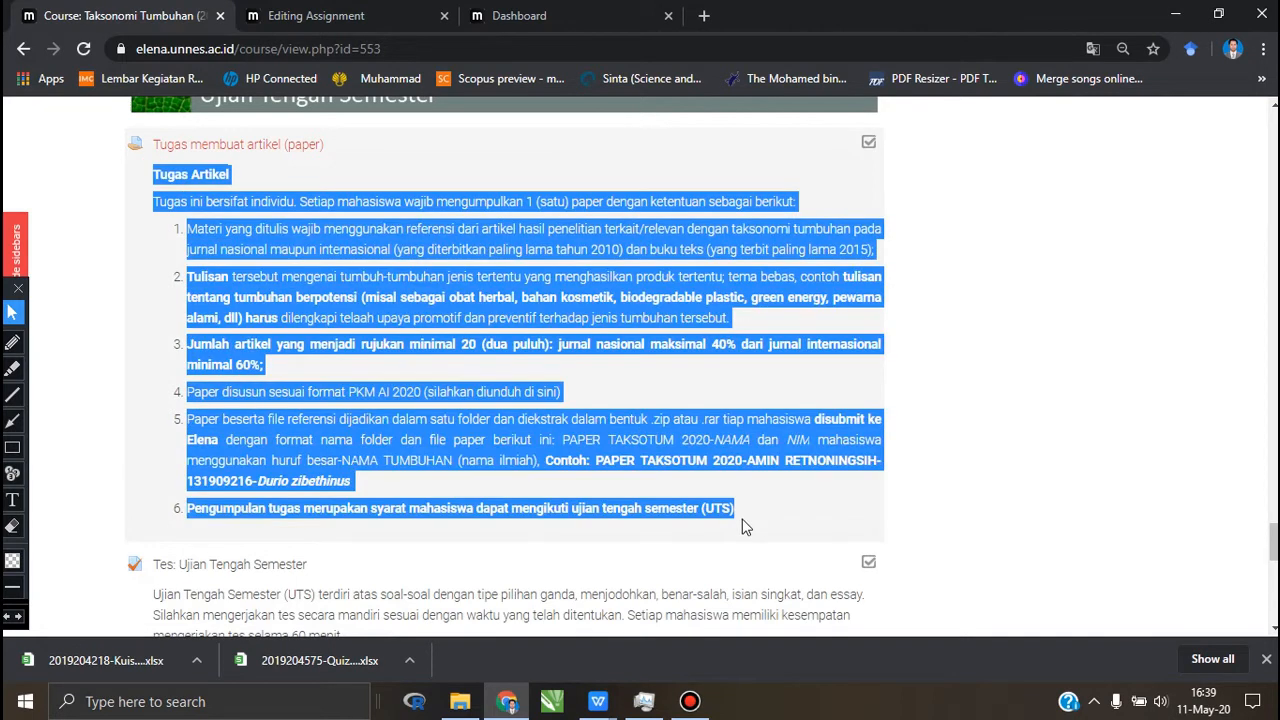
pyautogui.rightClick(416, 289)
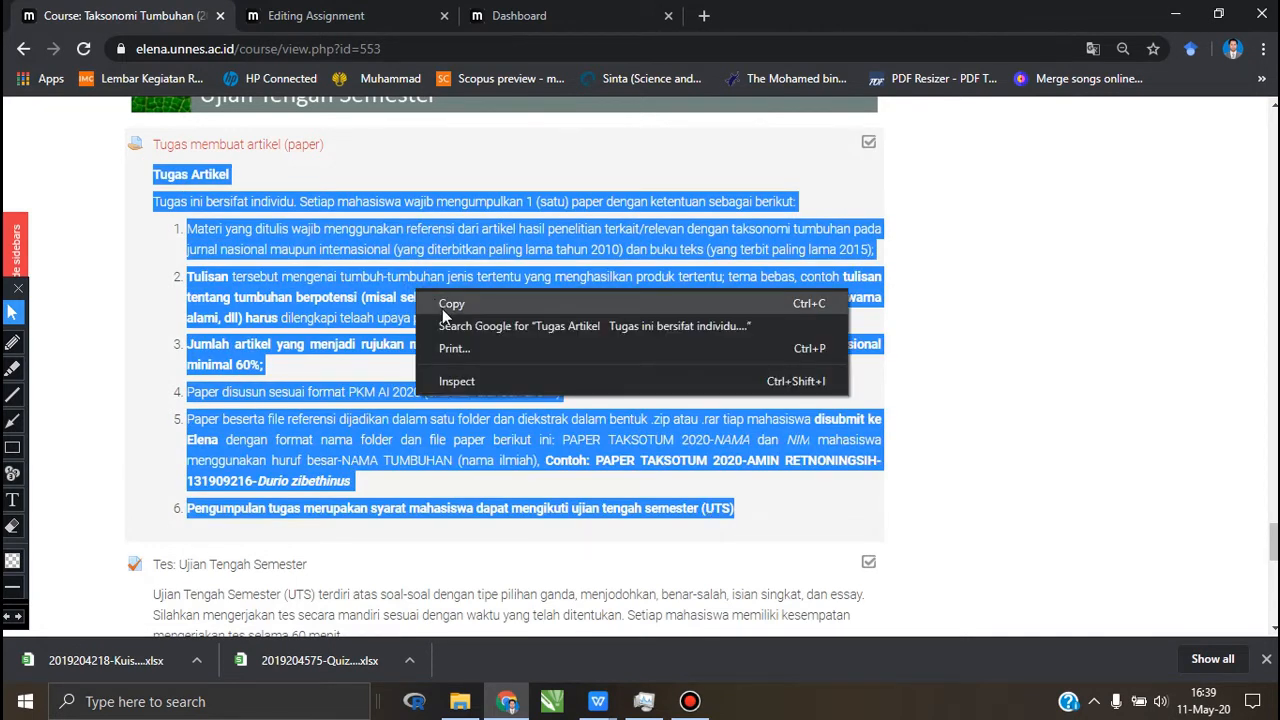
pyautogui.click(442, 309)
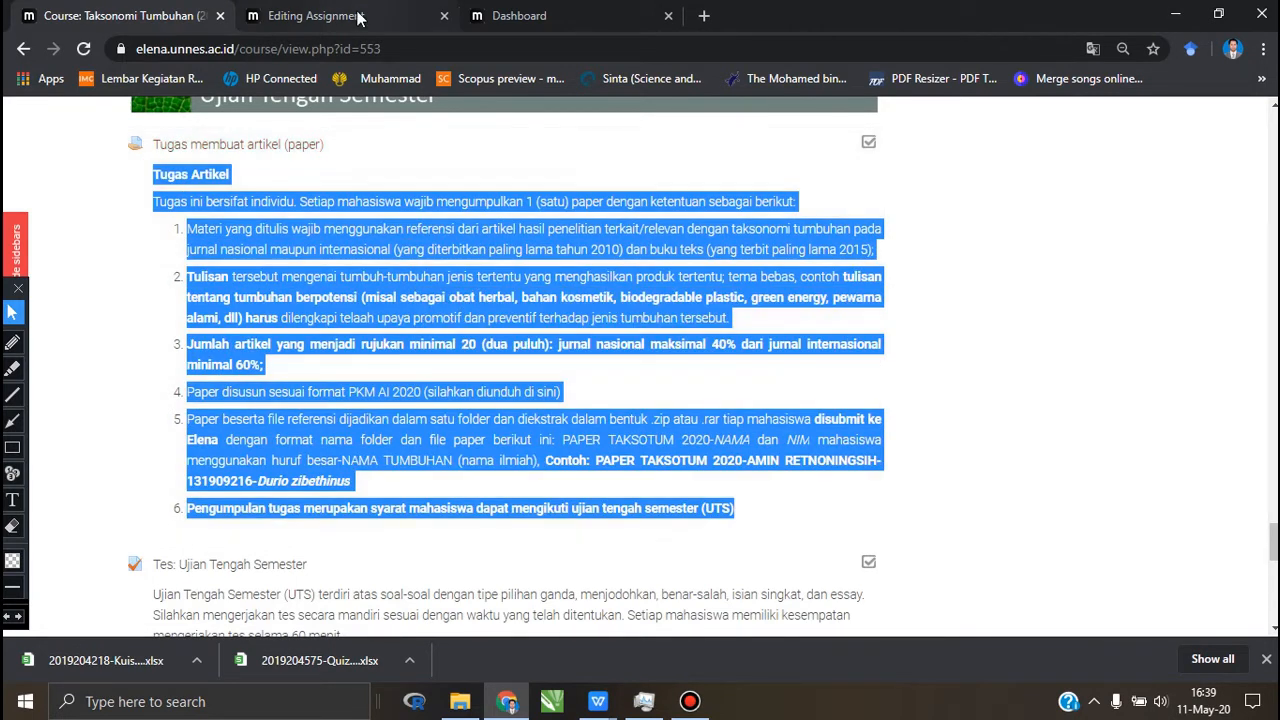
pyautogui.click(360, 16)
pyautogui.click(483, 318)
pyautogui.rightClick(483, 318)
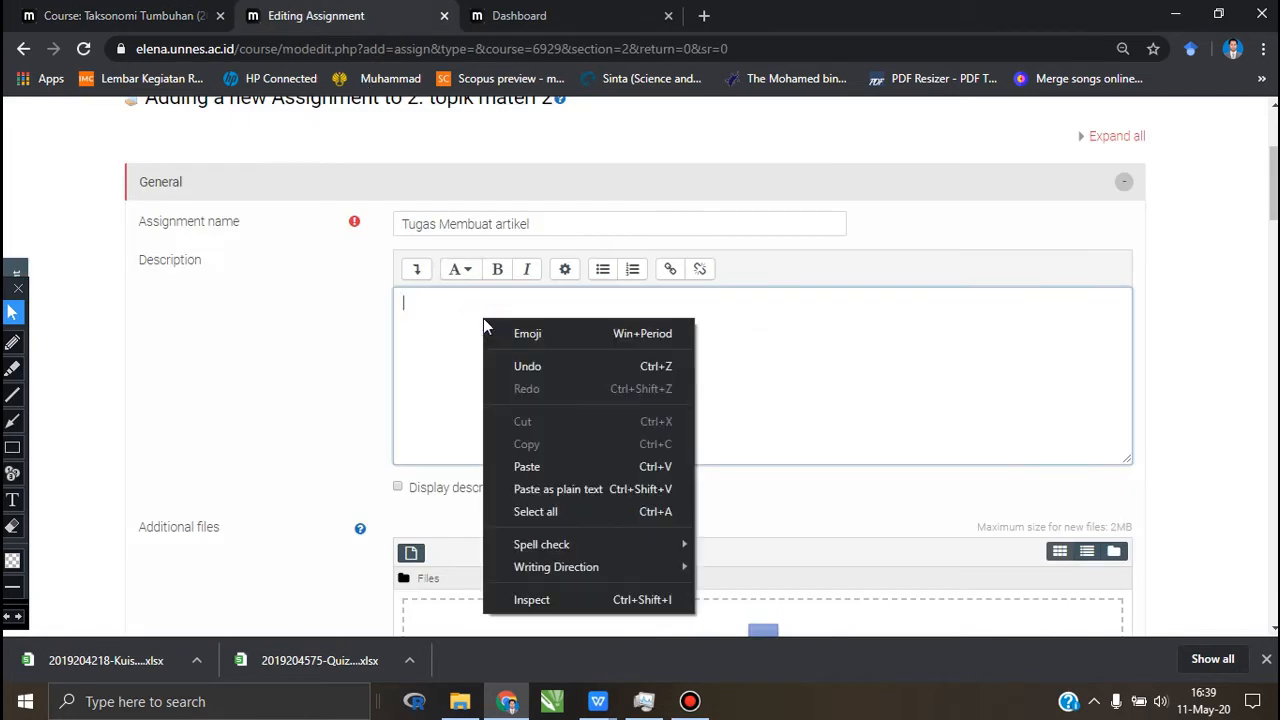
pyautogui.click(545, 465)
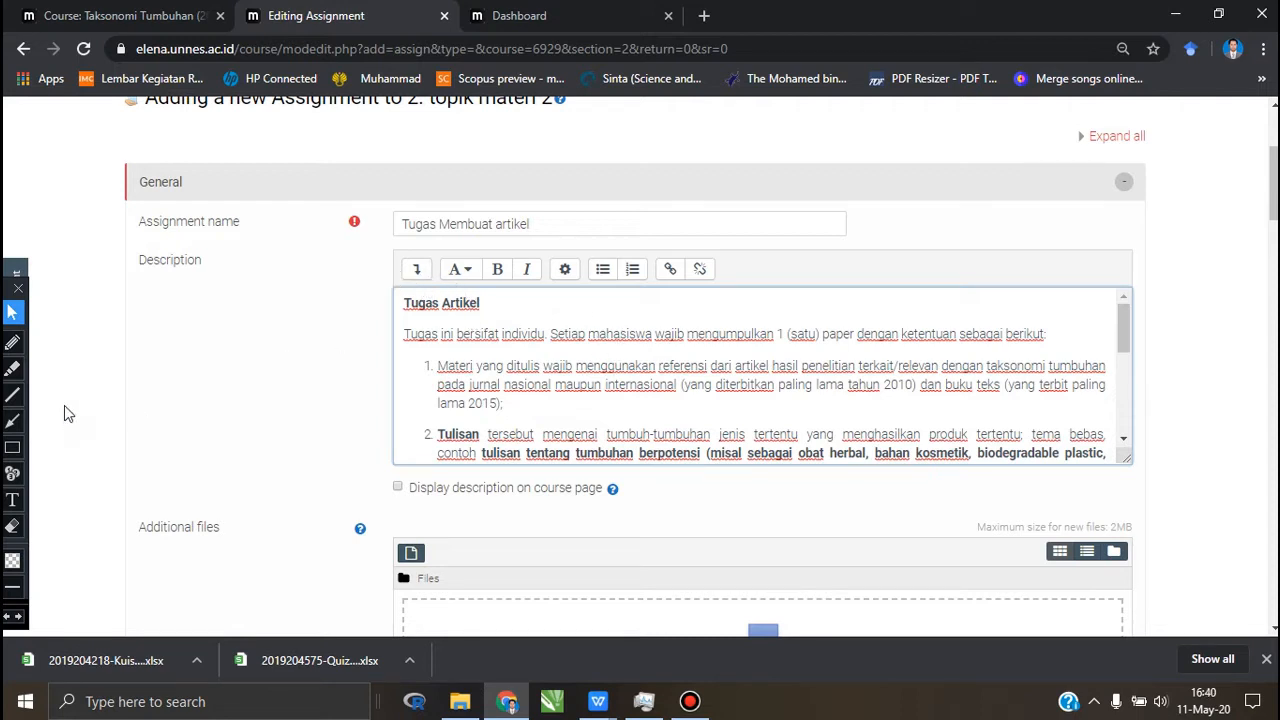
# Step: Expand the description editor to its full set of formatting tools, circling the toggle in red and erasing that mark
pyautogui.click(11, 341)
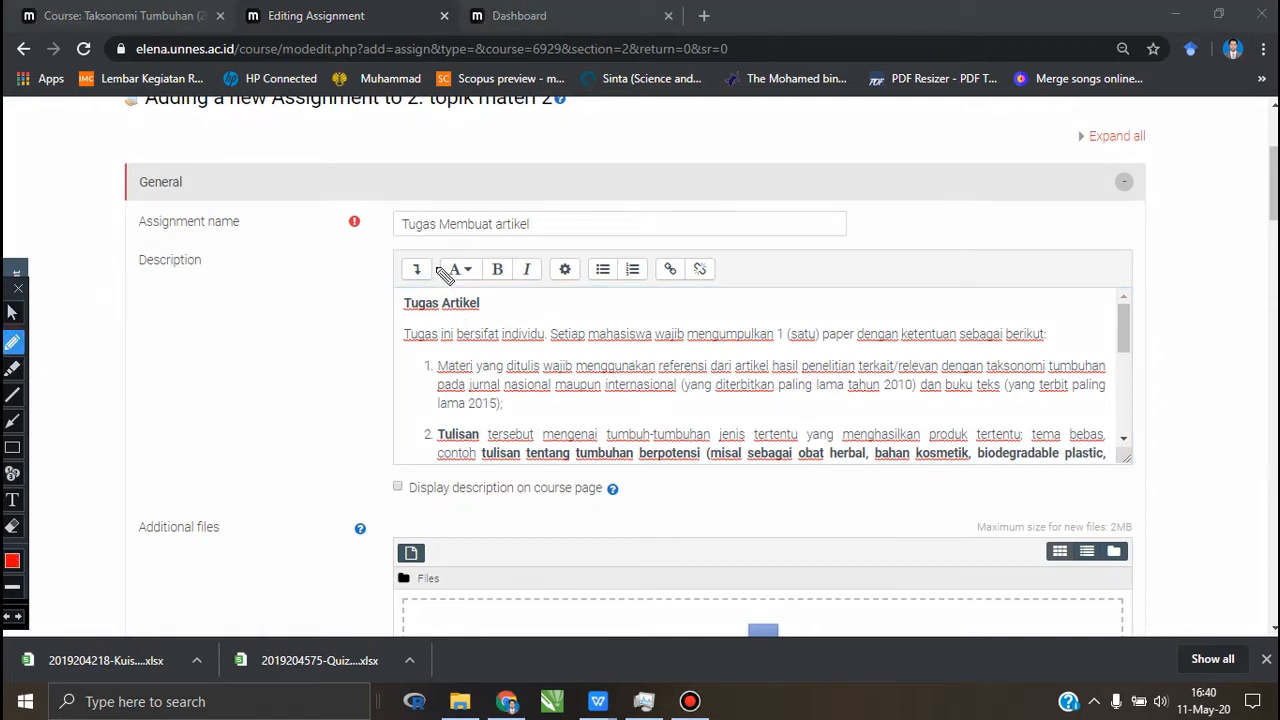
pyautogui.moveTo(438, 270)
pyautogui.mouseDown()
pyautogui.moveTo(424, 252)
pyautogui.moveTo(412, 292)
pyautogui.moveTo(440, 290)
pyautogui.moveTo(442, 272)
pyautogui.moveTo(436, 289)
pyautogui.mouseUp()
pyautogui.click(12, 313)
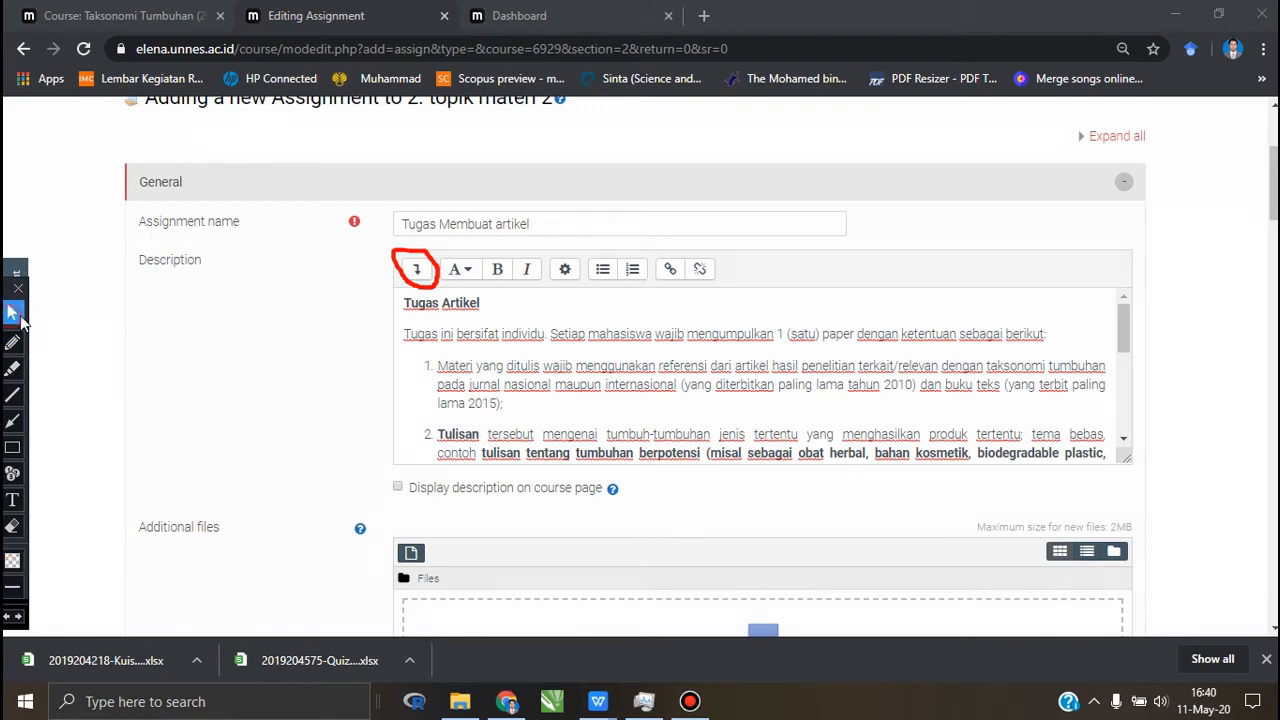
pyautogui.click(418, 272)
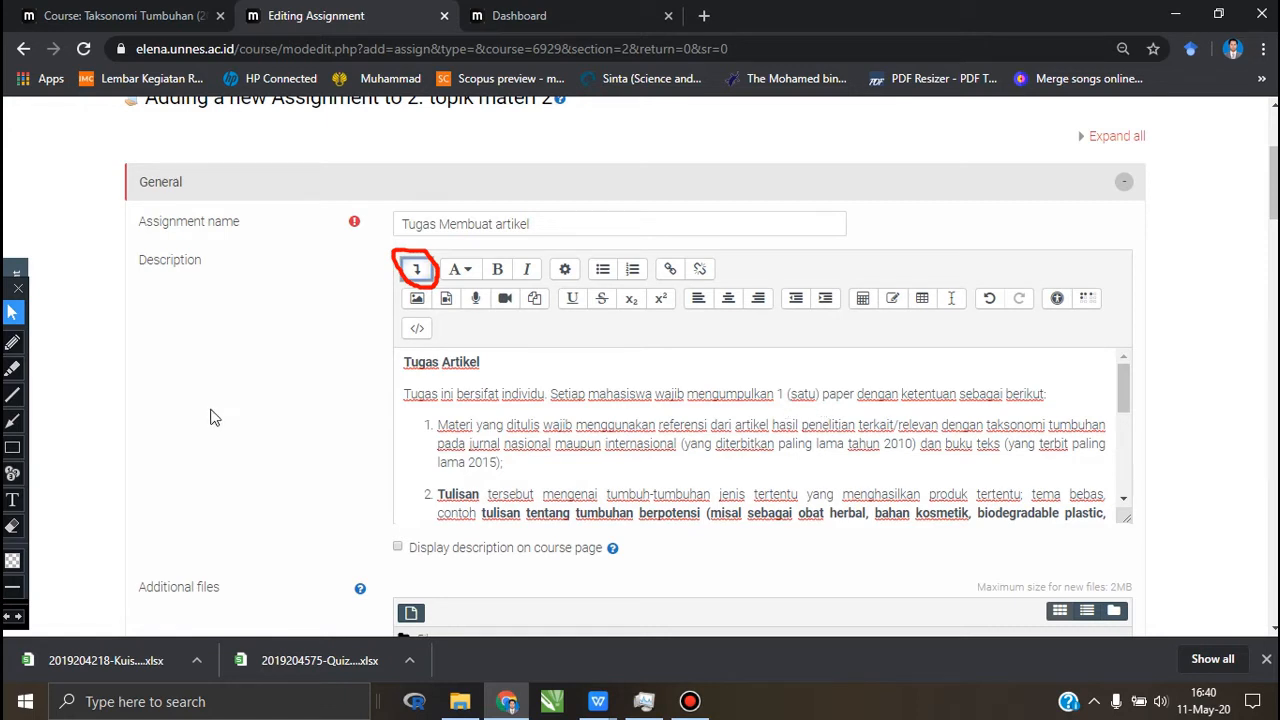
pyautogui.click(18, 530)
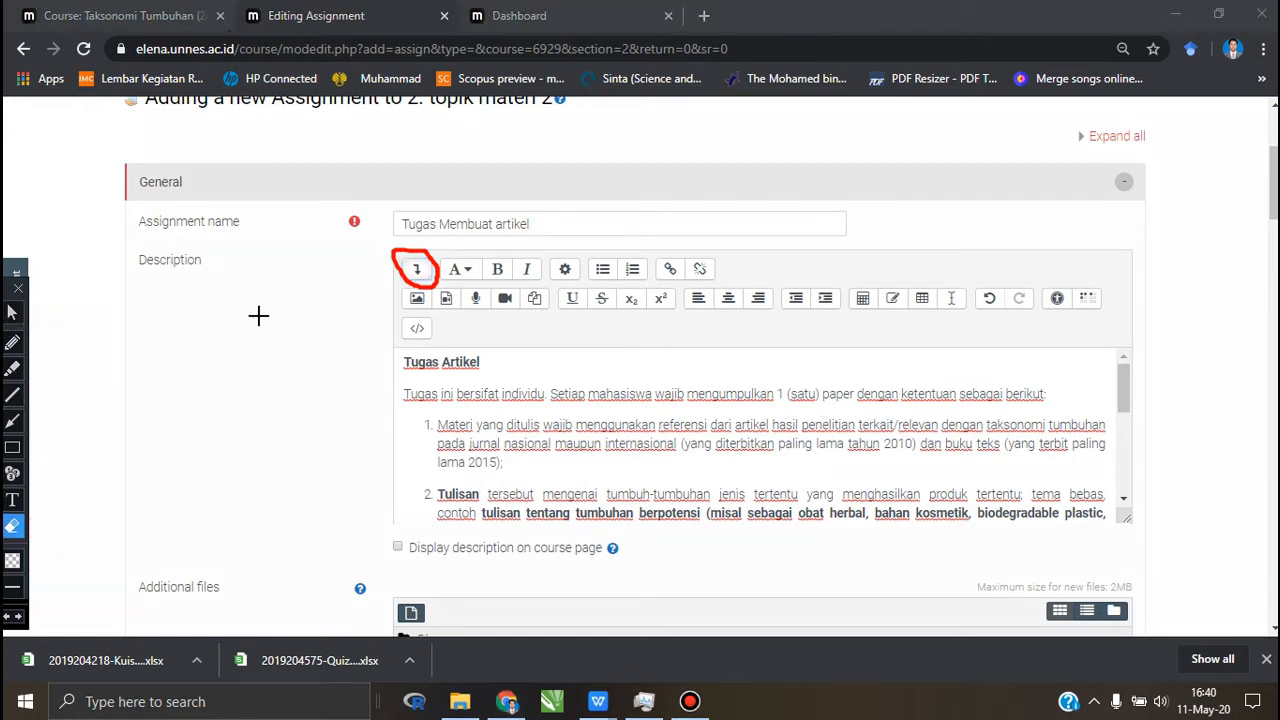
pyautogui.moveTo(306, 240); pyautogui.dragTo(470, 322)
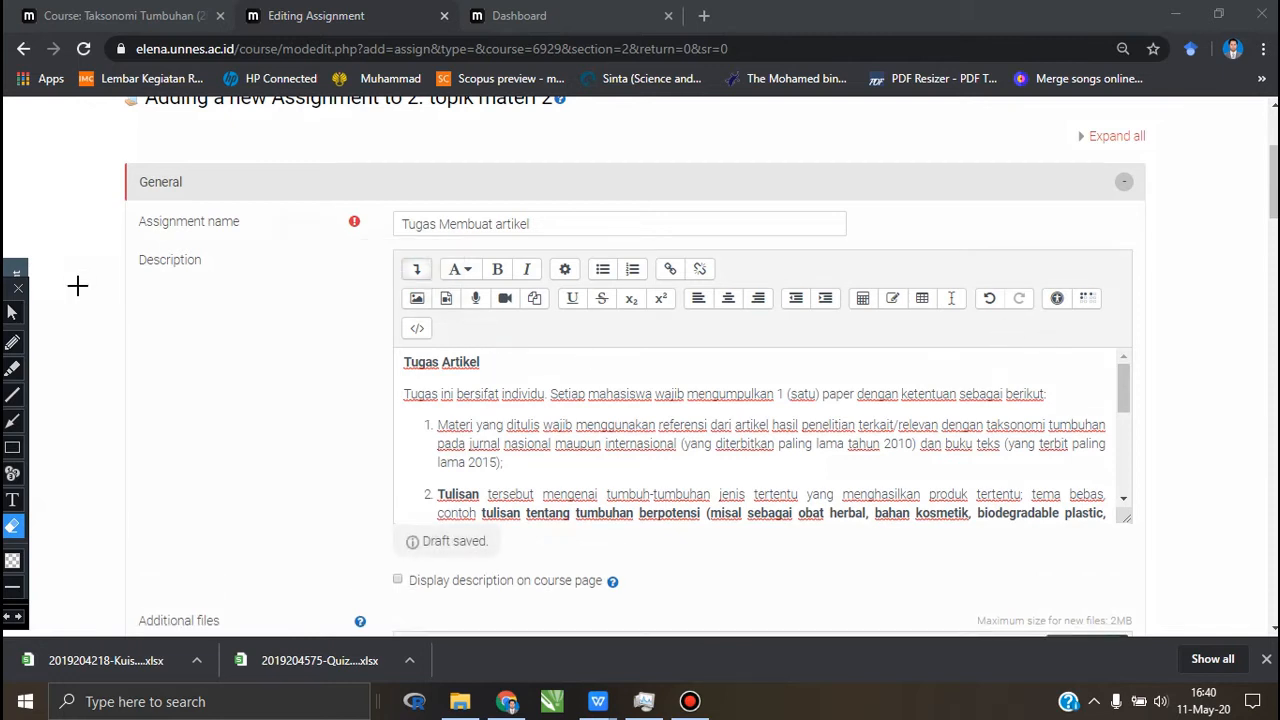
pyautogui.click(12, 313)
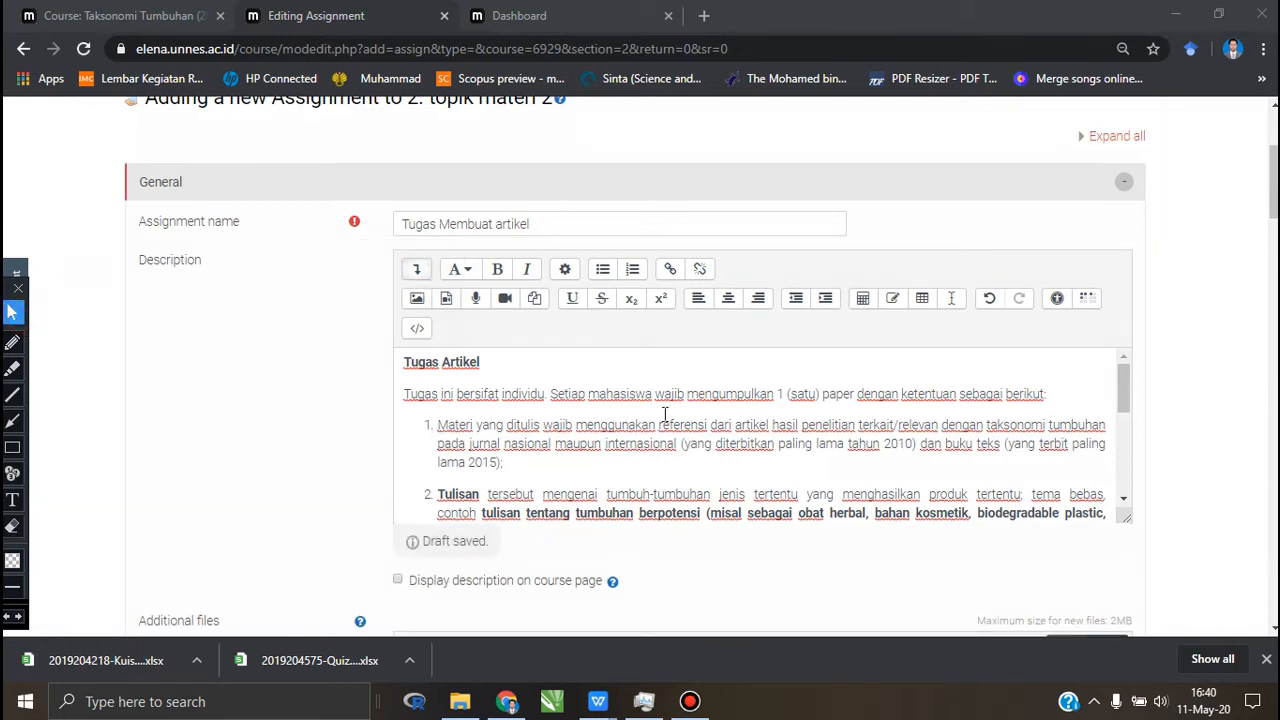
# Step: Start a link on the words "di sini" in item 4 of the description and browse the repositories for its target
pyautogui.scroll(-2, 664, 414)
pyautogui.click(667, 416)
pyautogui.scroll(2, 600, 410)
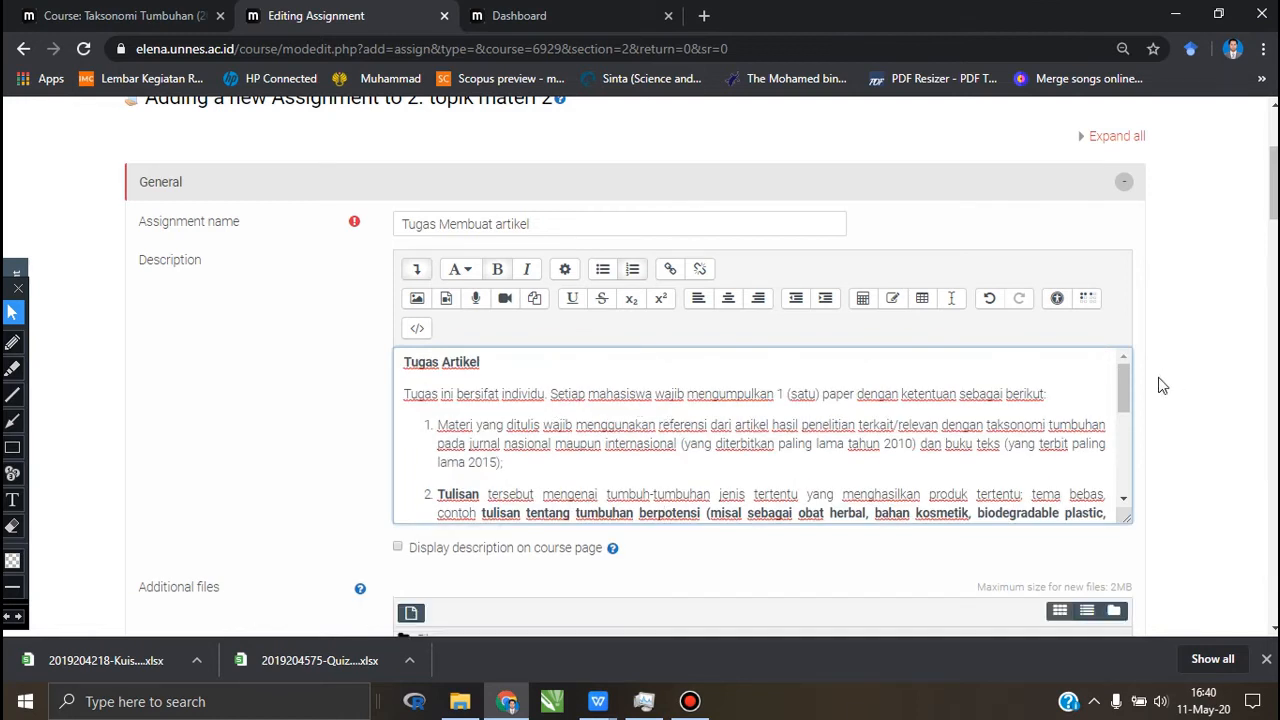
pyautogui.moveTo(1125, 381); pyautogui.dragTo(1132, 436)
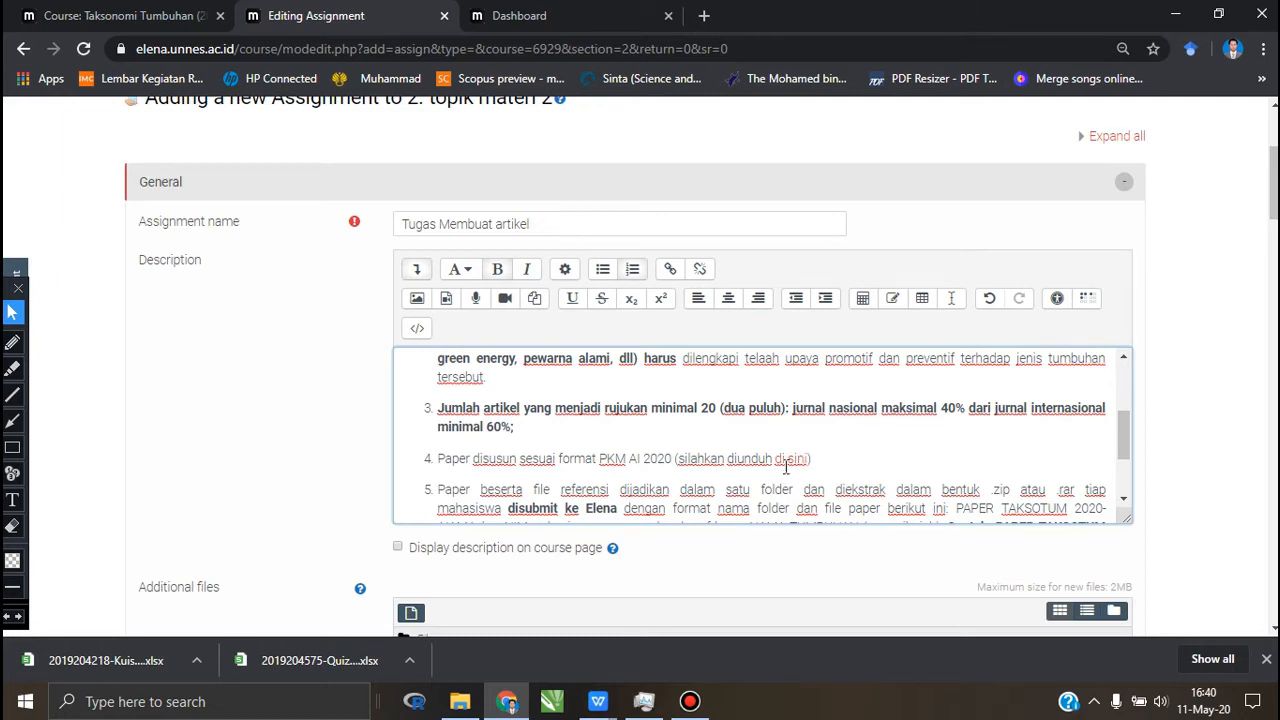
pyautogui.moveTo(773, 462); pyautogui.dragTo(810, 462)
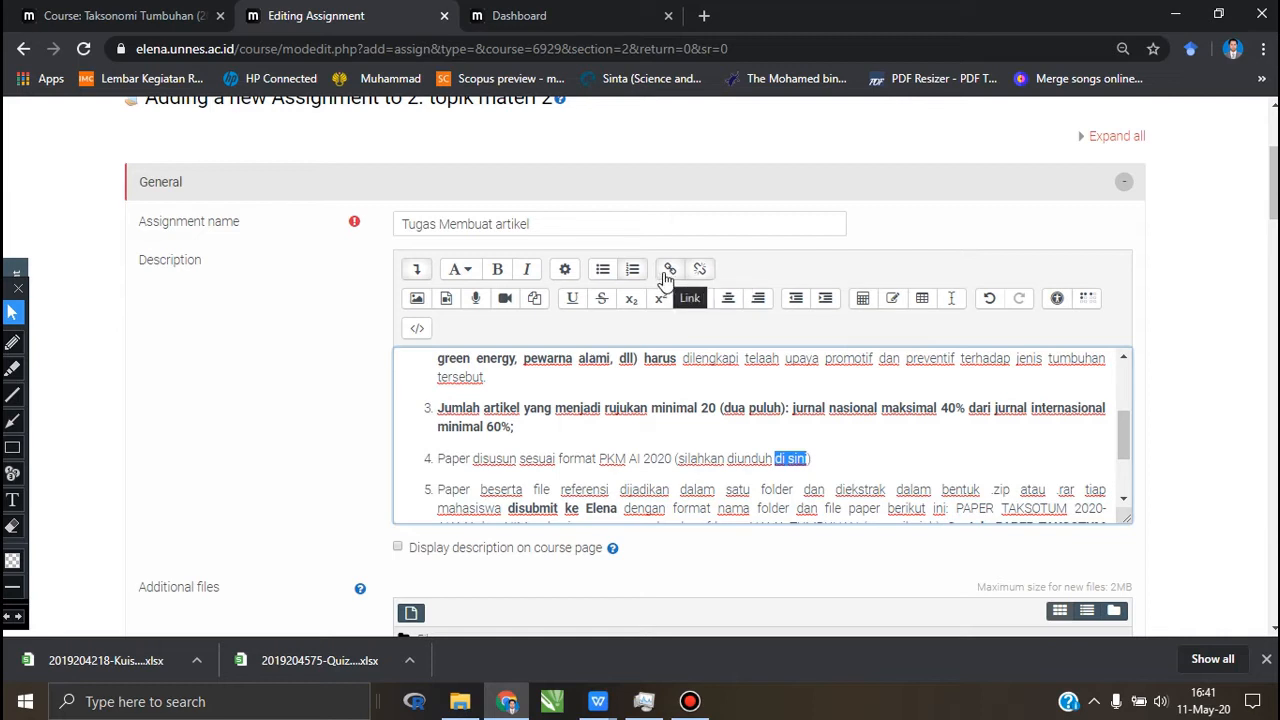
pyautogui.click(668, 270)
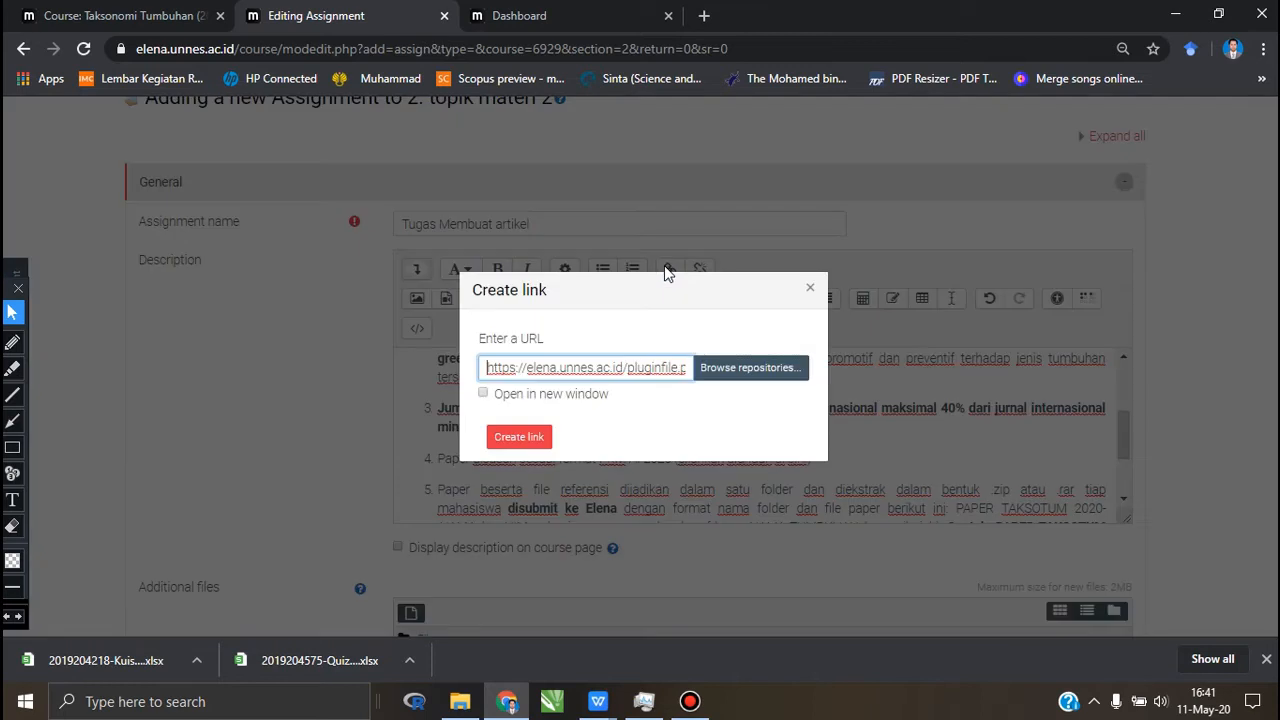
pyautogui.click(735, 372)
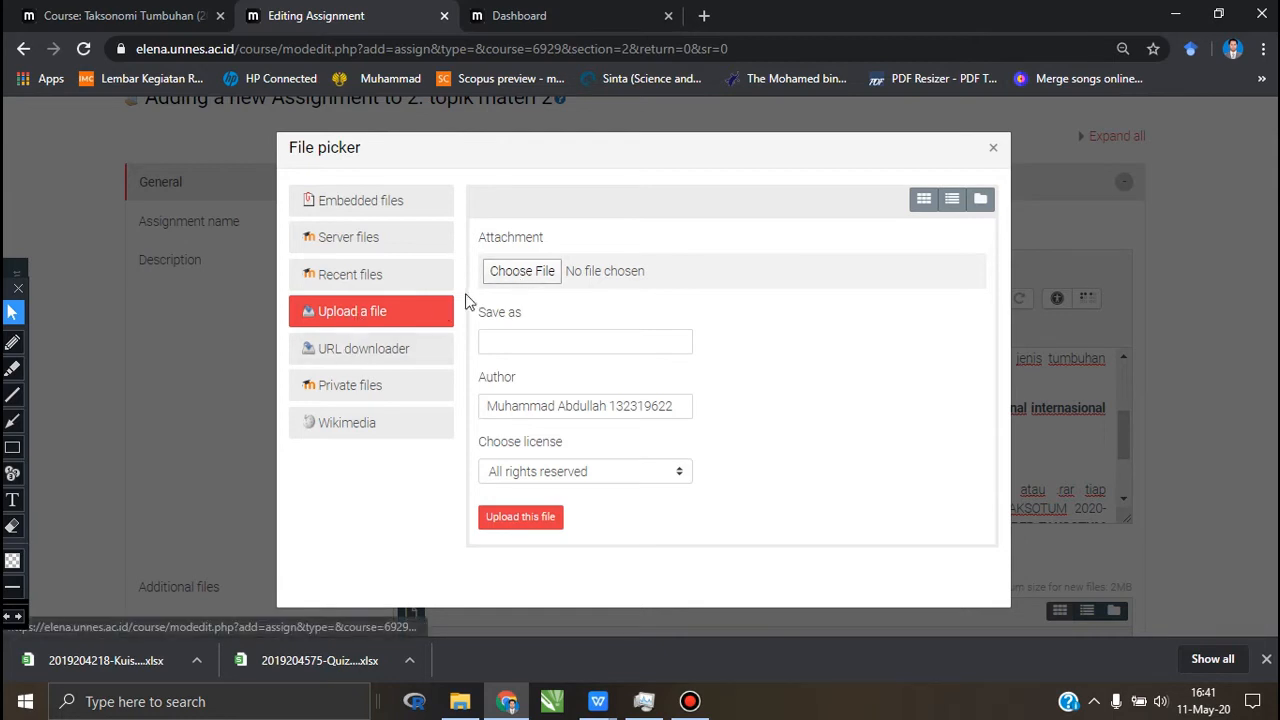
# Step: Upload pedoman PKM AI 2020.pdf from the semester genap 2020 folder as the link's file, saved as "pkm ai"
pyautogui.click(512, 271)
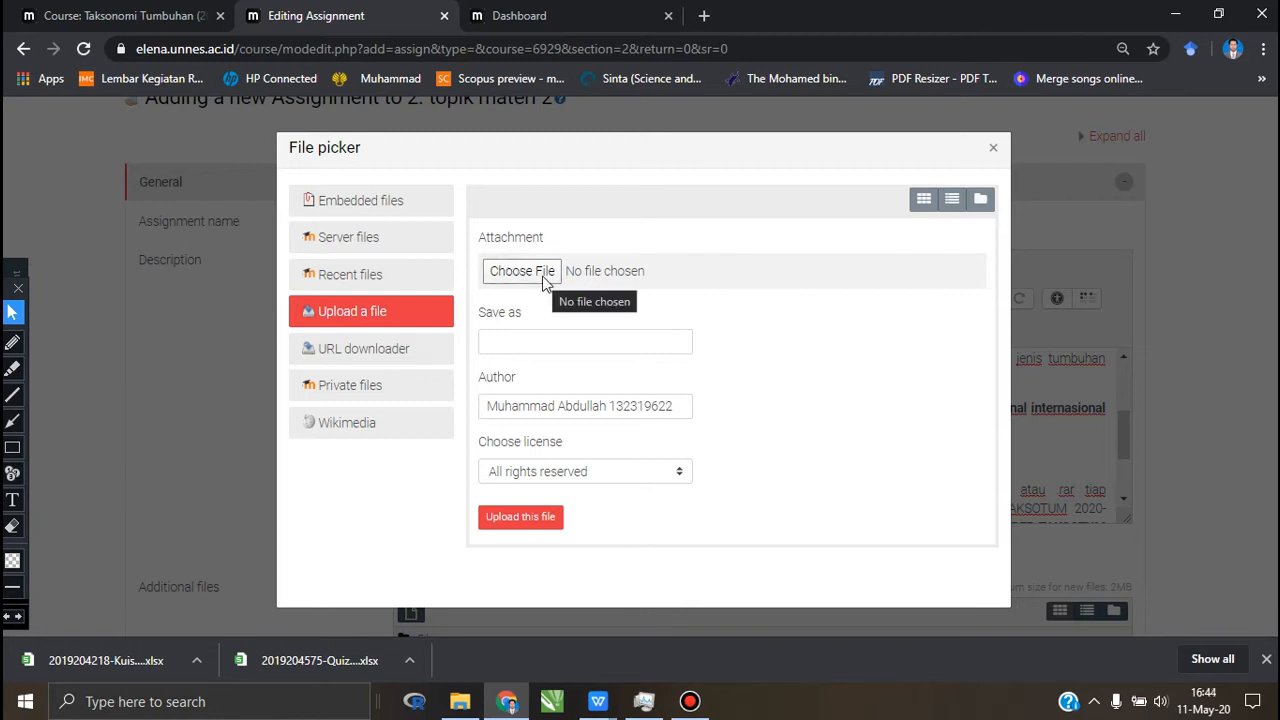
pyautogui.click(544, 280)
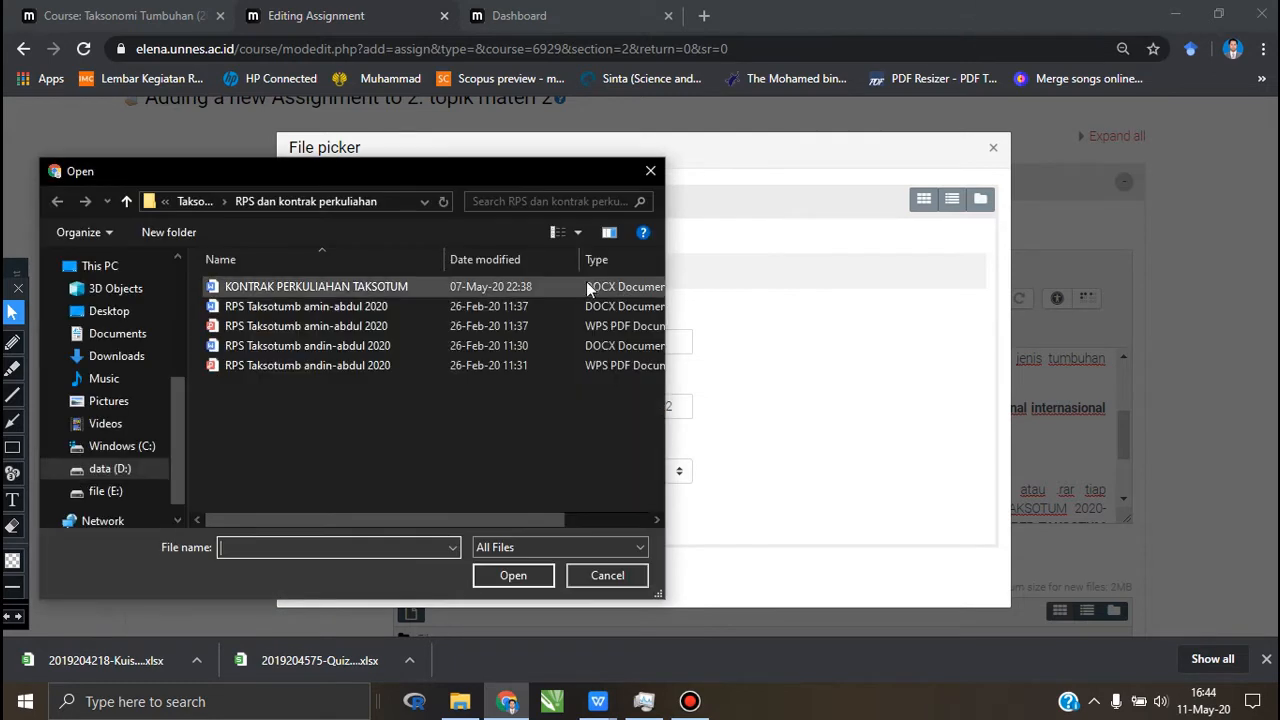
pyautogui.click(193, 202)
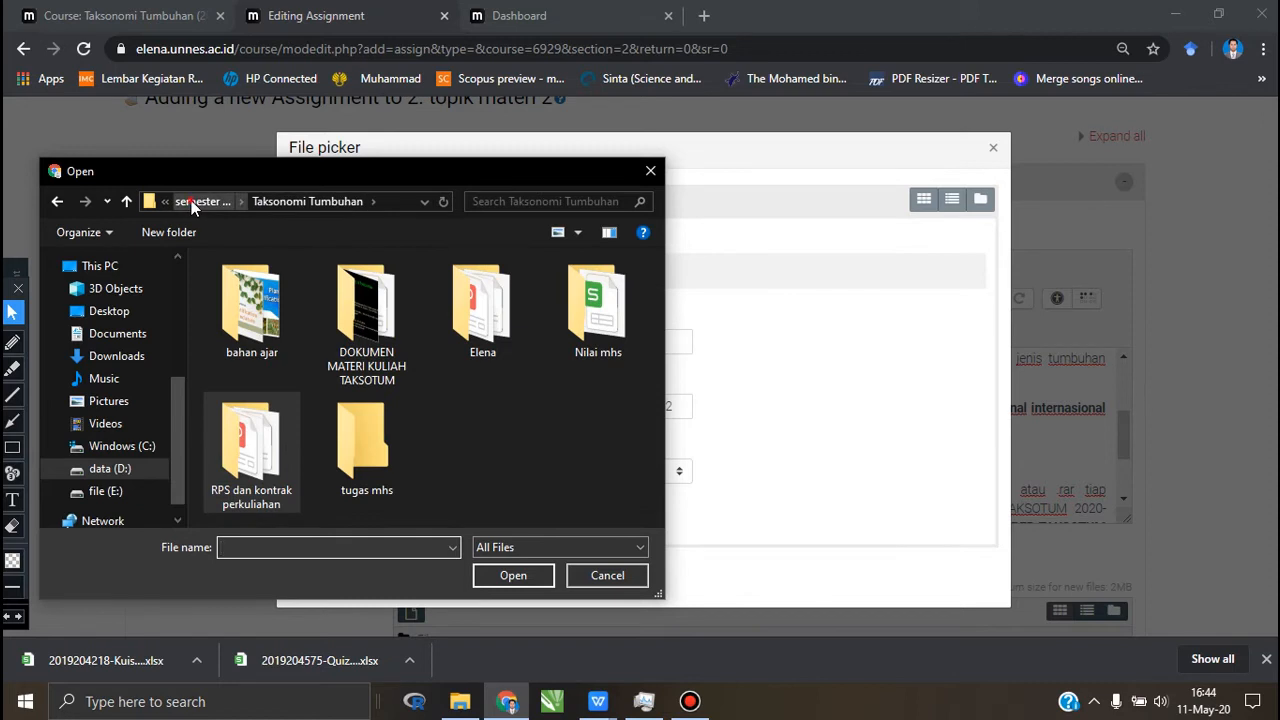
pyautogui.click(193, 202)
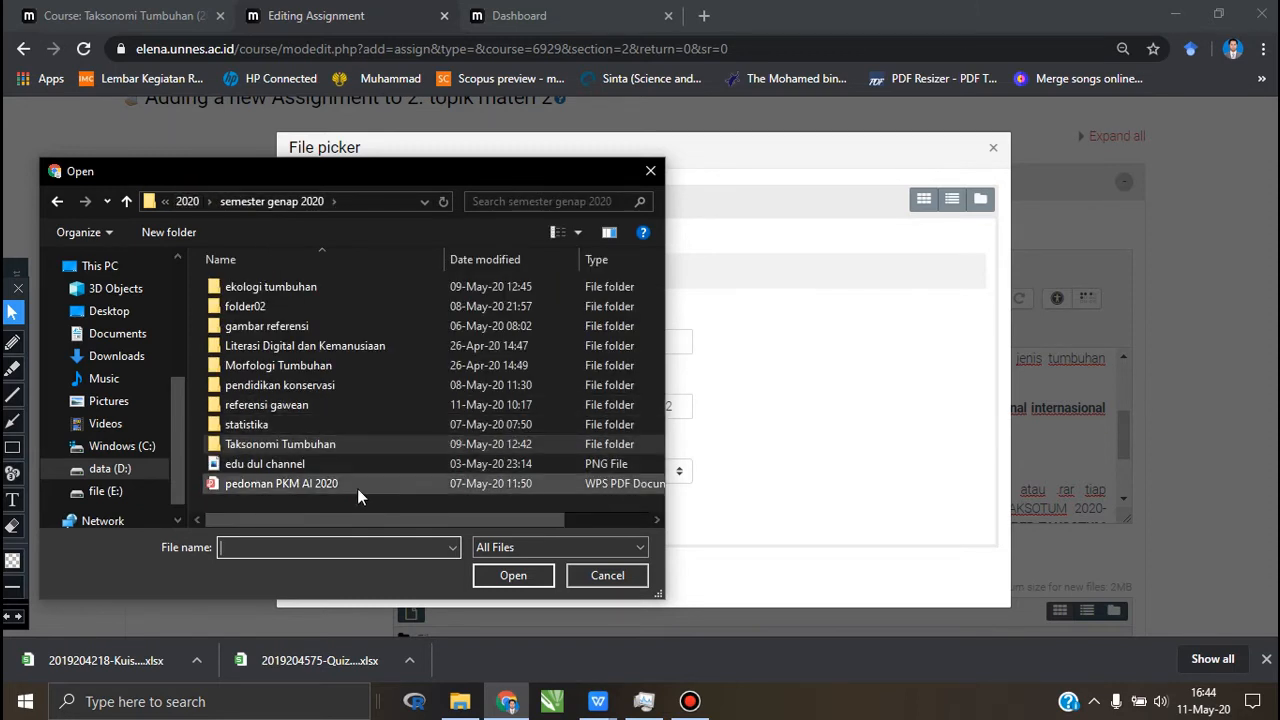
pyautogui.doubleClick(333, 486)
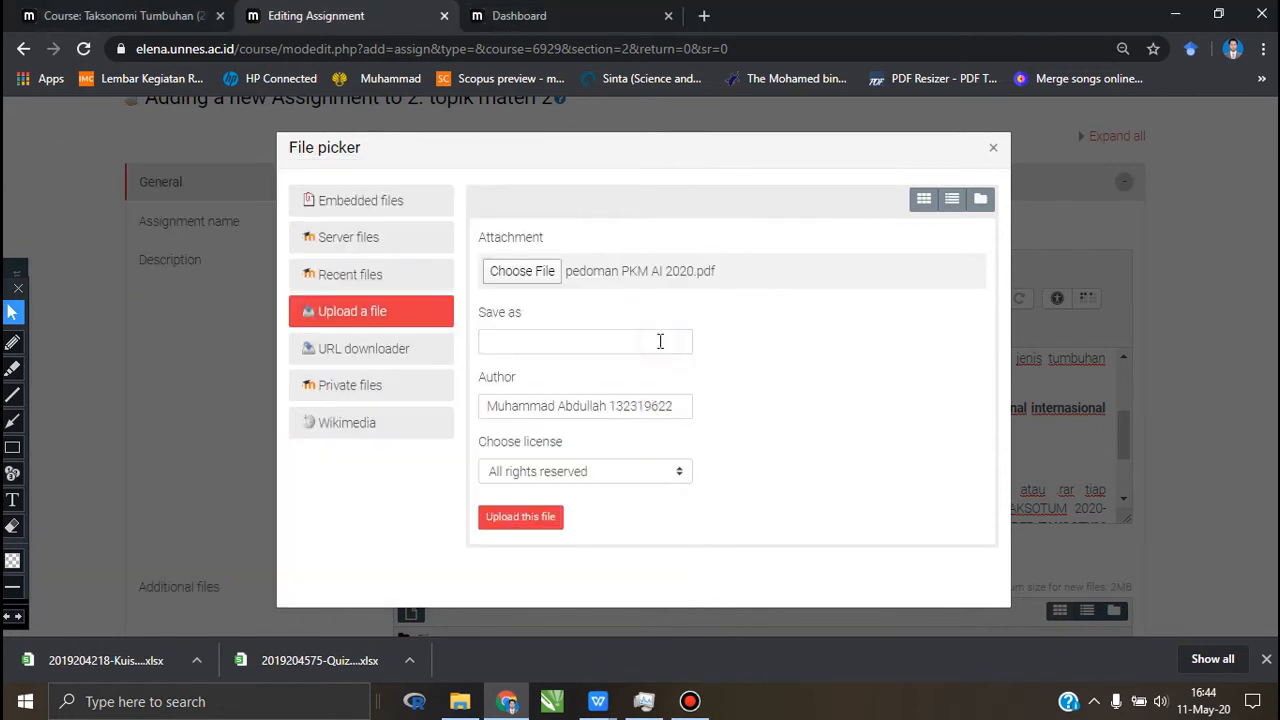
pyautogui.click(660, 341)
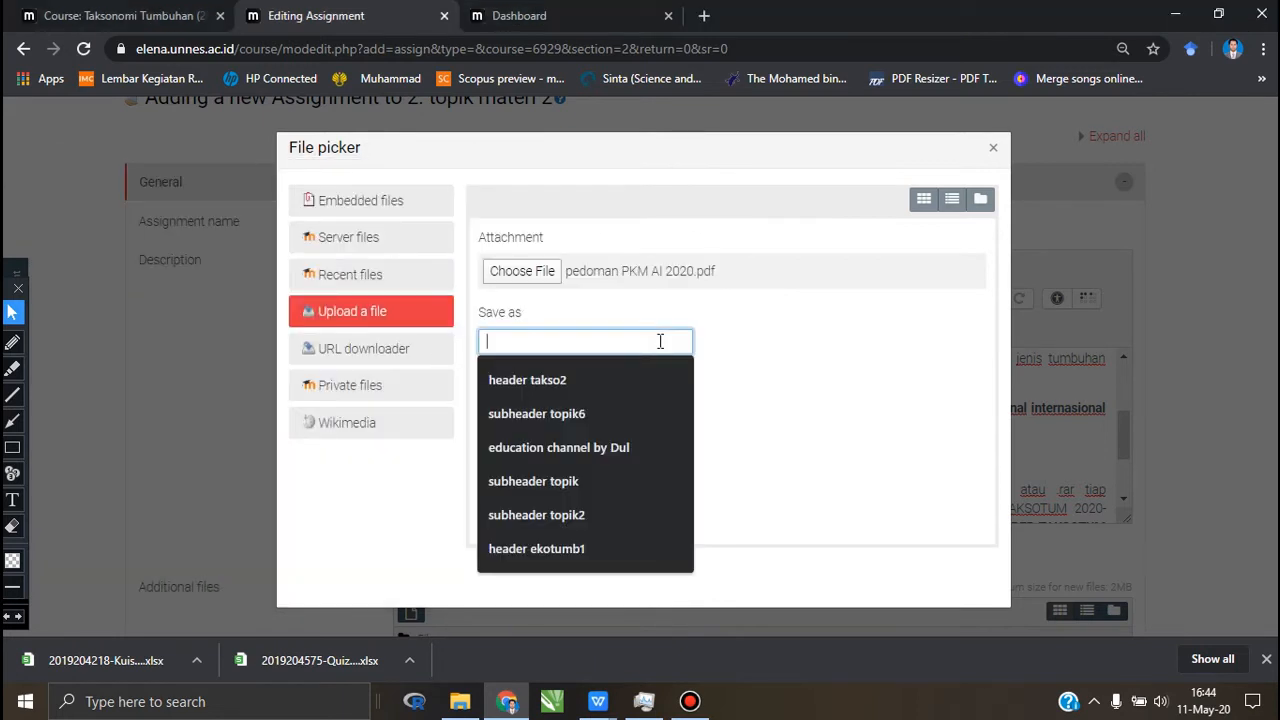
pyautogui.write('pkm ai')
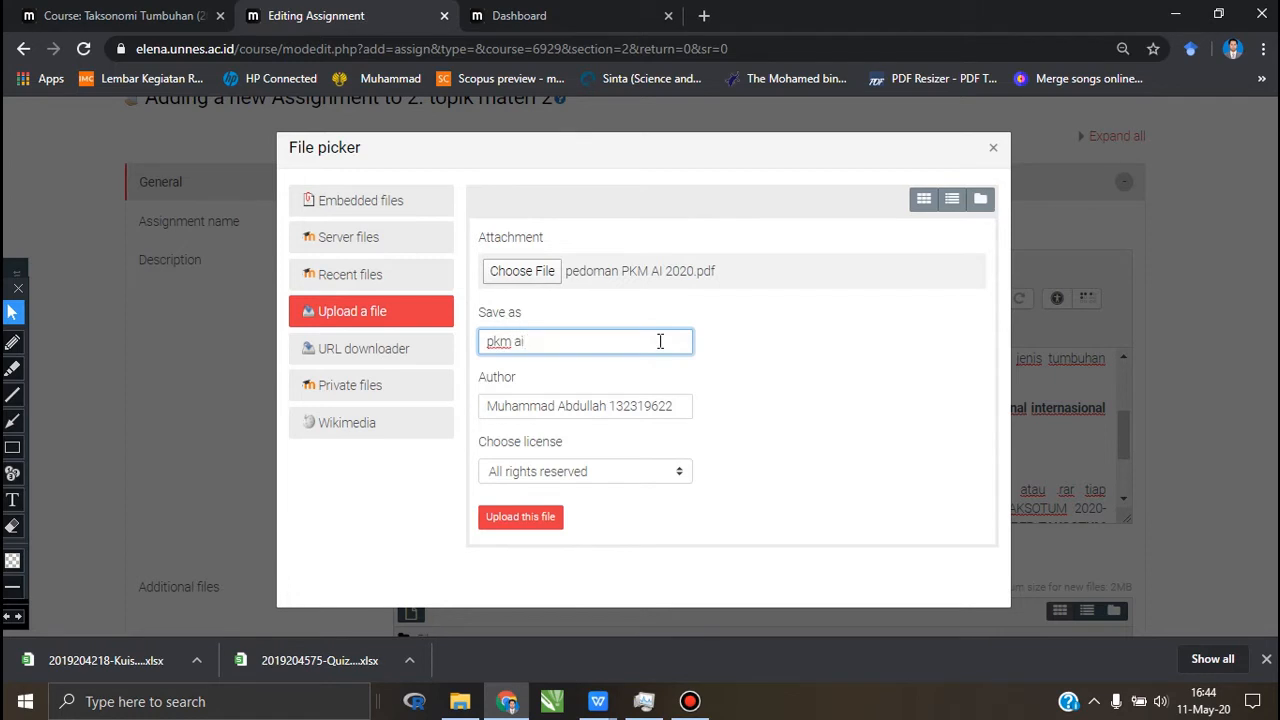
pyautogui.click(828, 387)
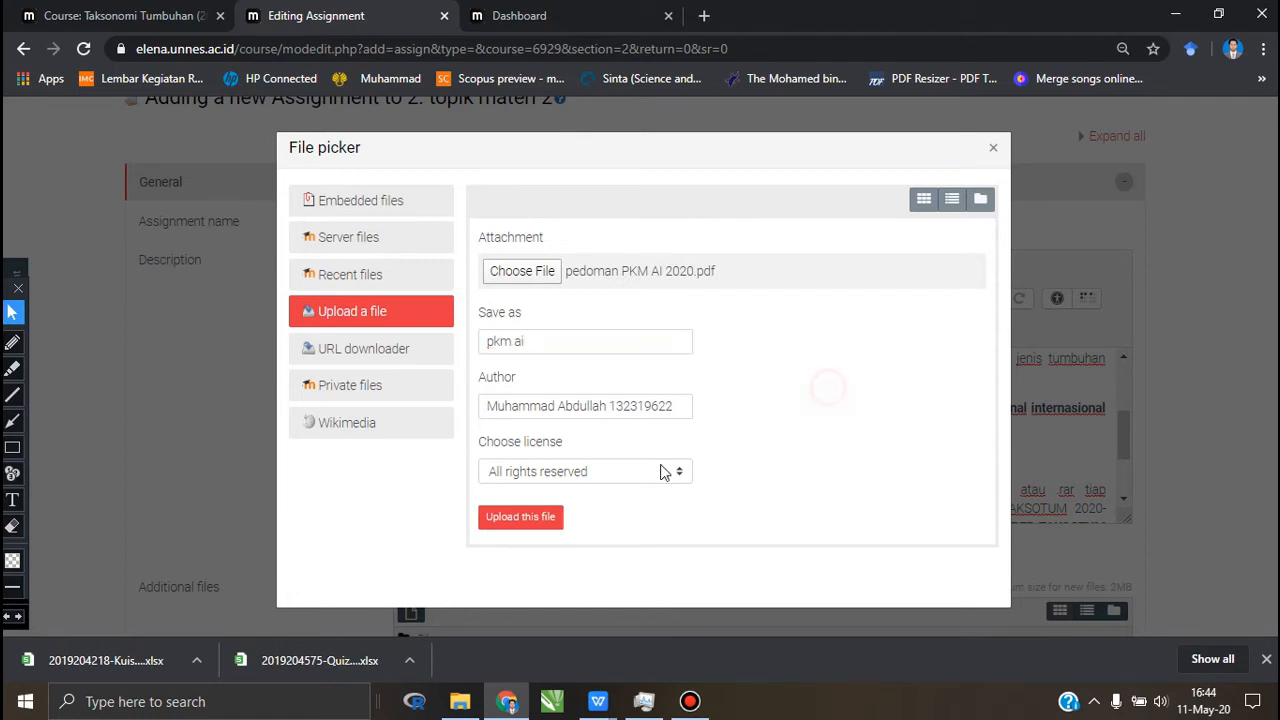
pyautogui.click(529, 519)
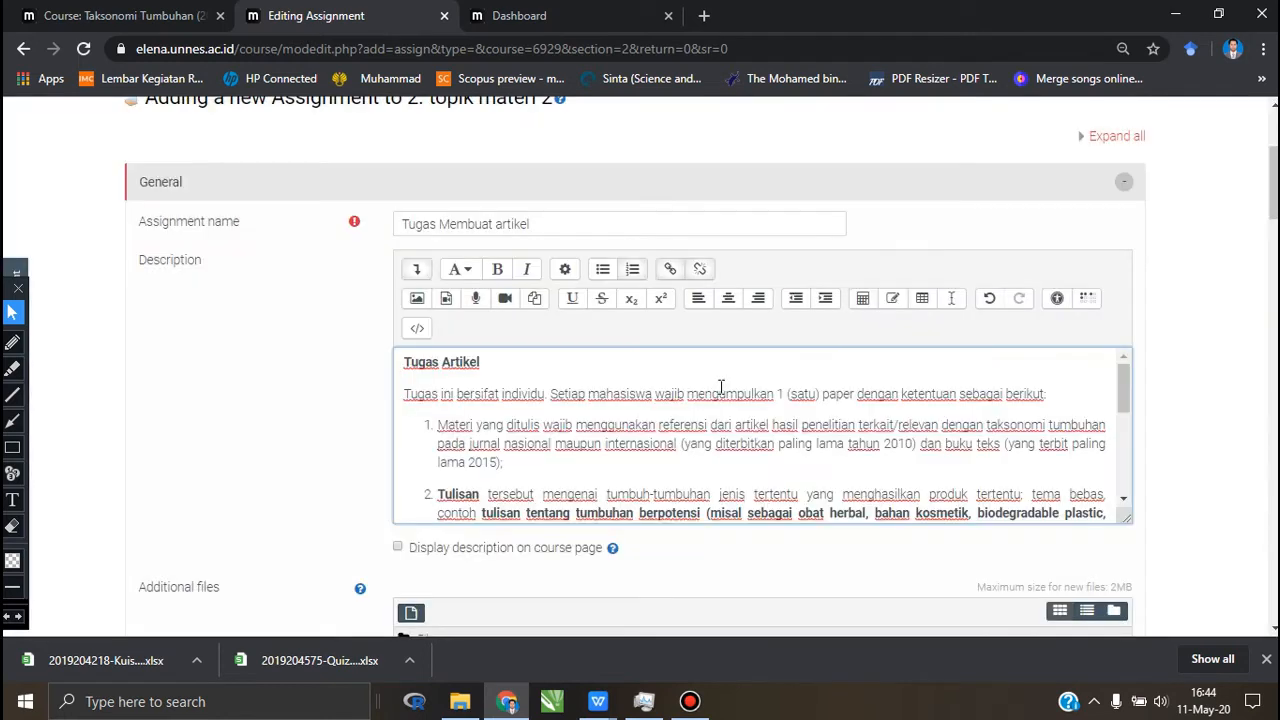
# Step: Review the new assignment's form from its name and description through the additional files to the availability and submission settings
pyautogui.scroll(1, 721, 393)
pyautogui.scroll(-1, 721, 393)
pyautogui.scroll(1, 721, 393)
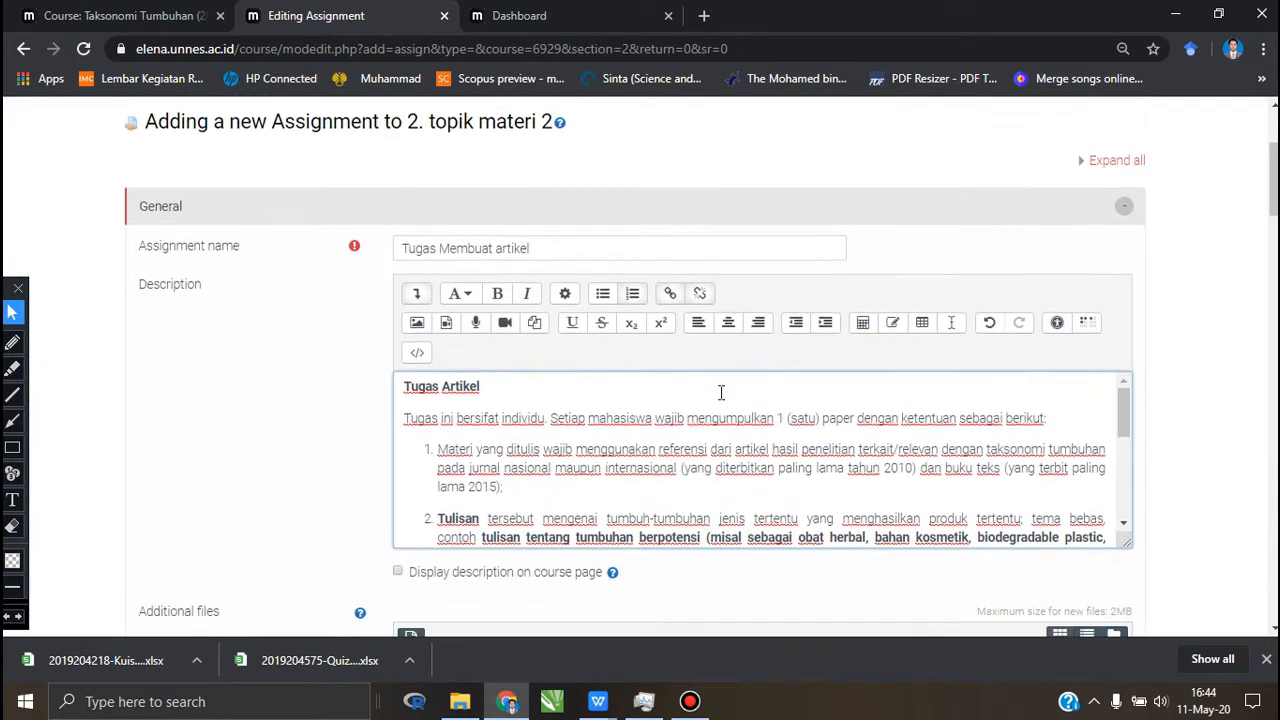
pyautogui.scroll(-4, 721, 393)
pyautogui.scroll(-1, 721, 393)
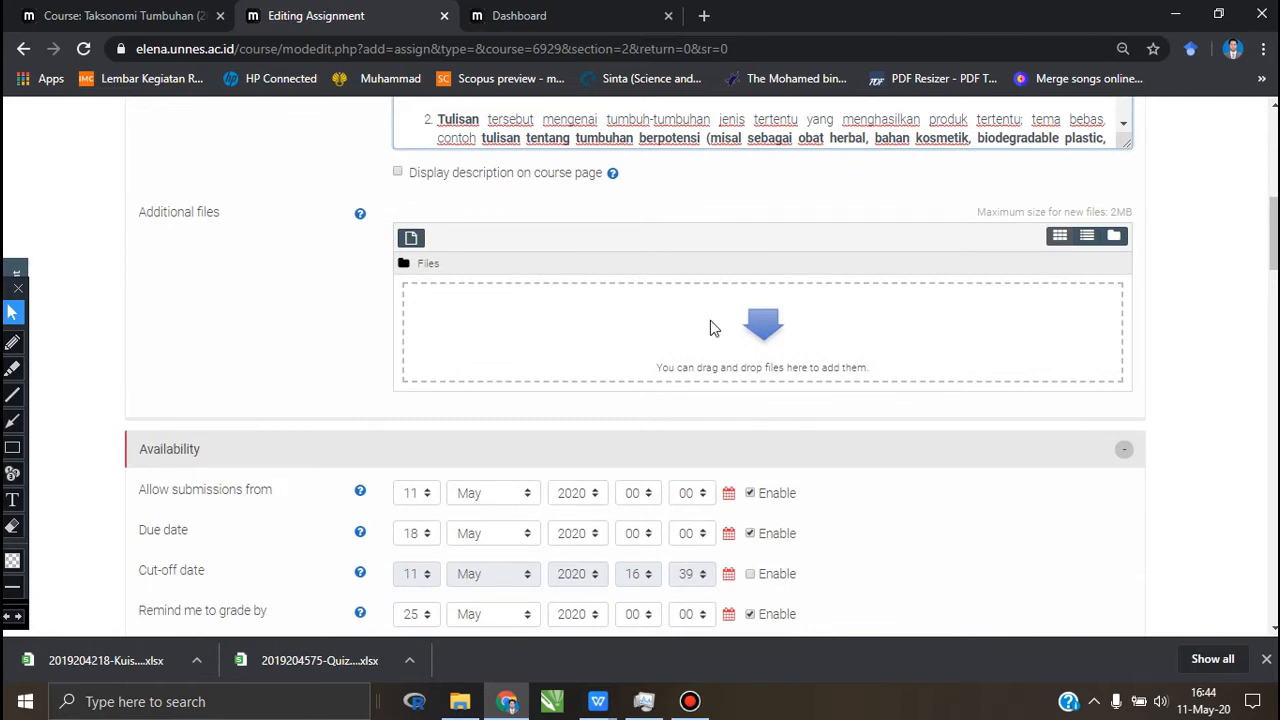
pyautogui.scroll(1, 710, 328)
pyautogui.scroll(1, 710, 328)
pyautogui.scroll(-1, 710, 328)
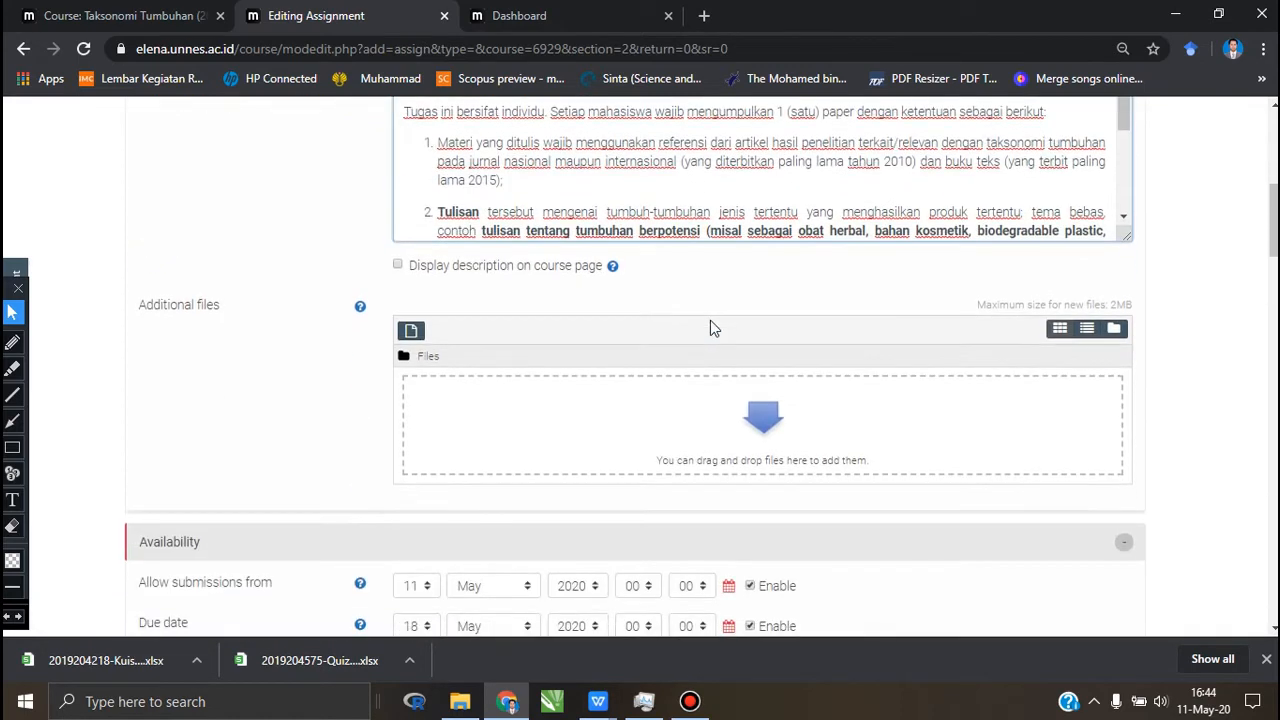
pyautogui.scroll(-1, 710, 328)
pyautogui.scroll(-3, 557, 309)
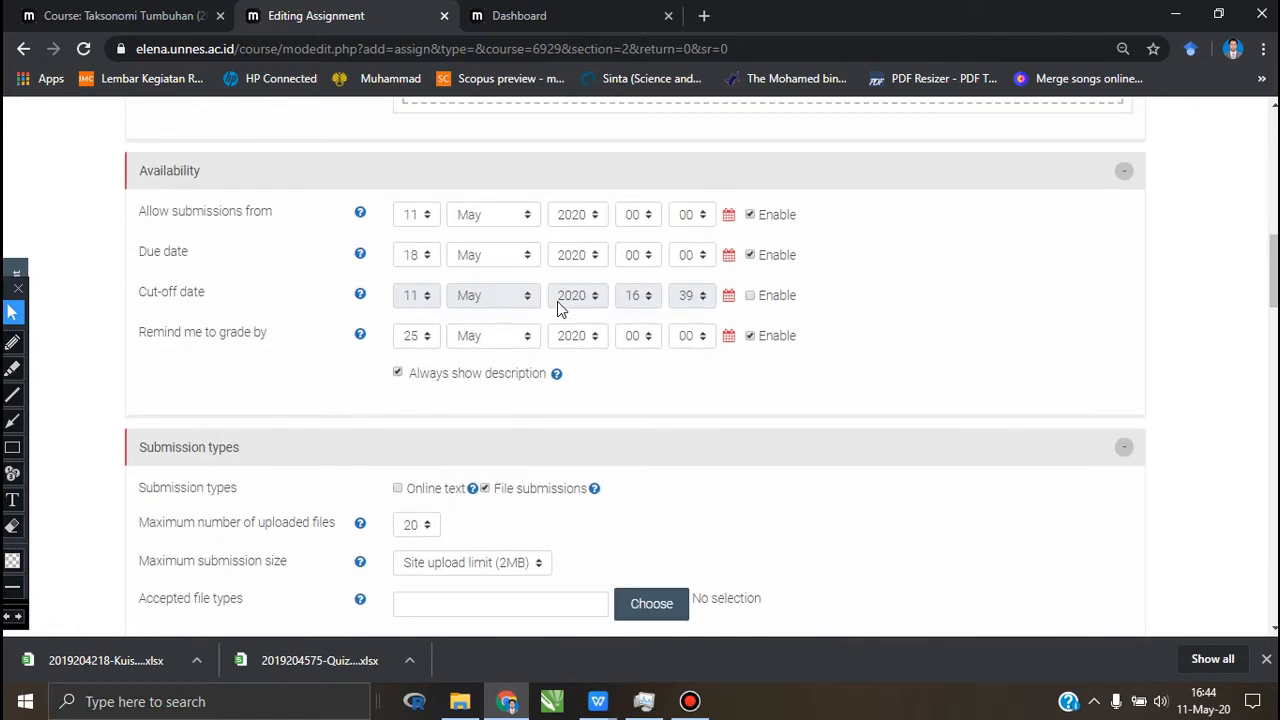
# Step: Enable showing the description on the course page and add pedoman PKM AI 2020 from the semester genap 2020 folder as an additional file
pyautogui.scroll(3, 557, 309)
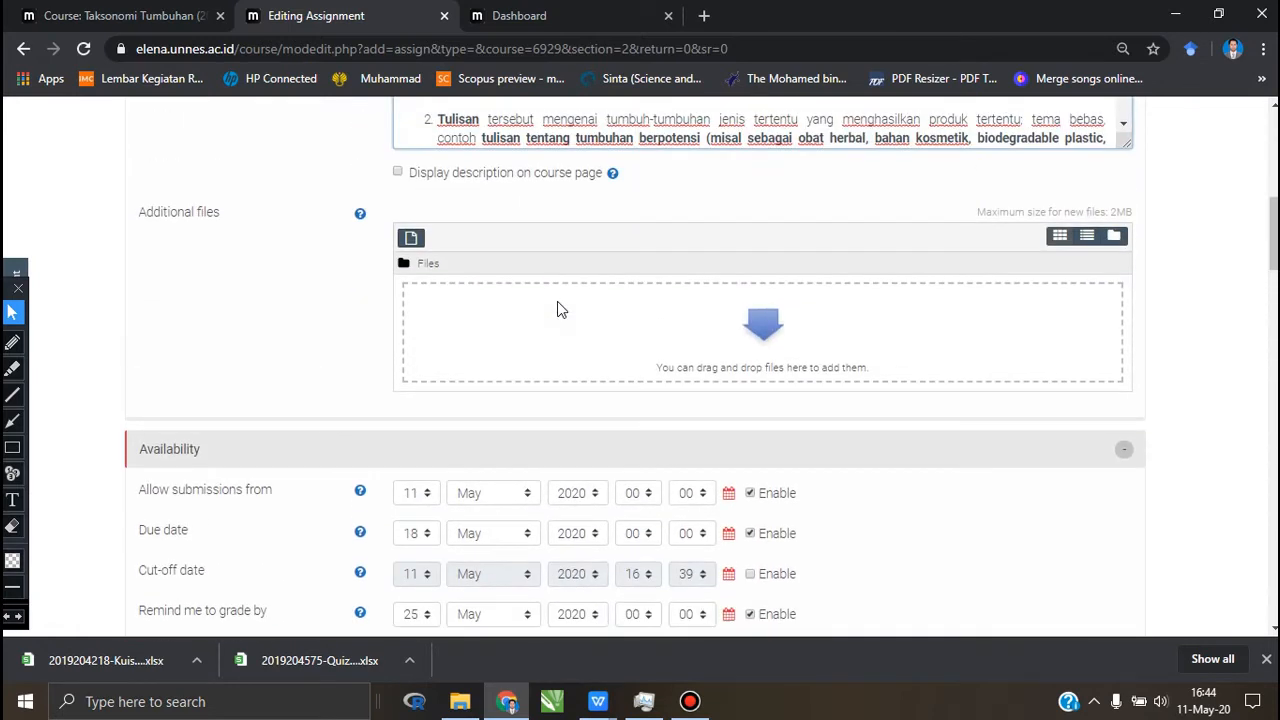
pyautogui.click(398, 174)
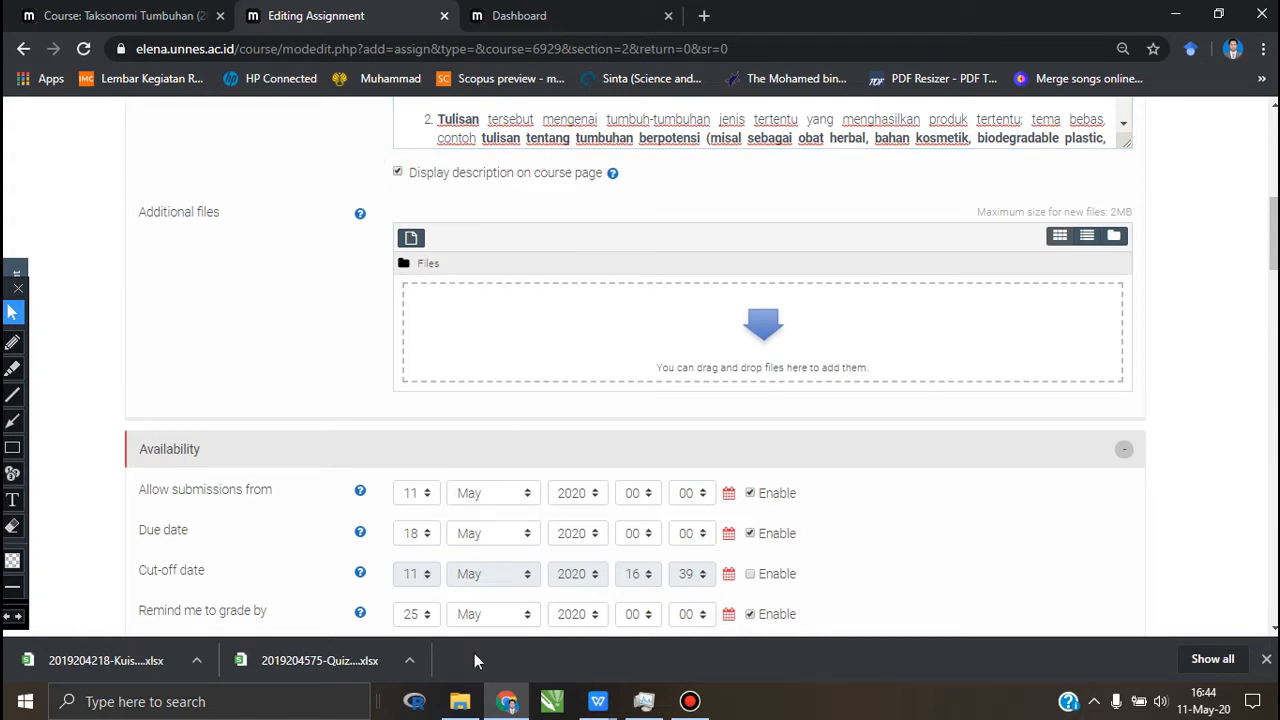
pyautogui.click(460, 701)
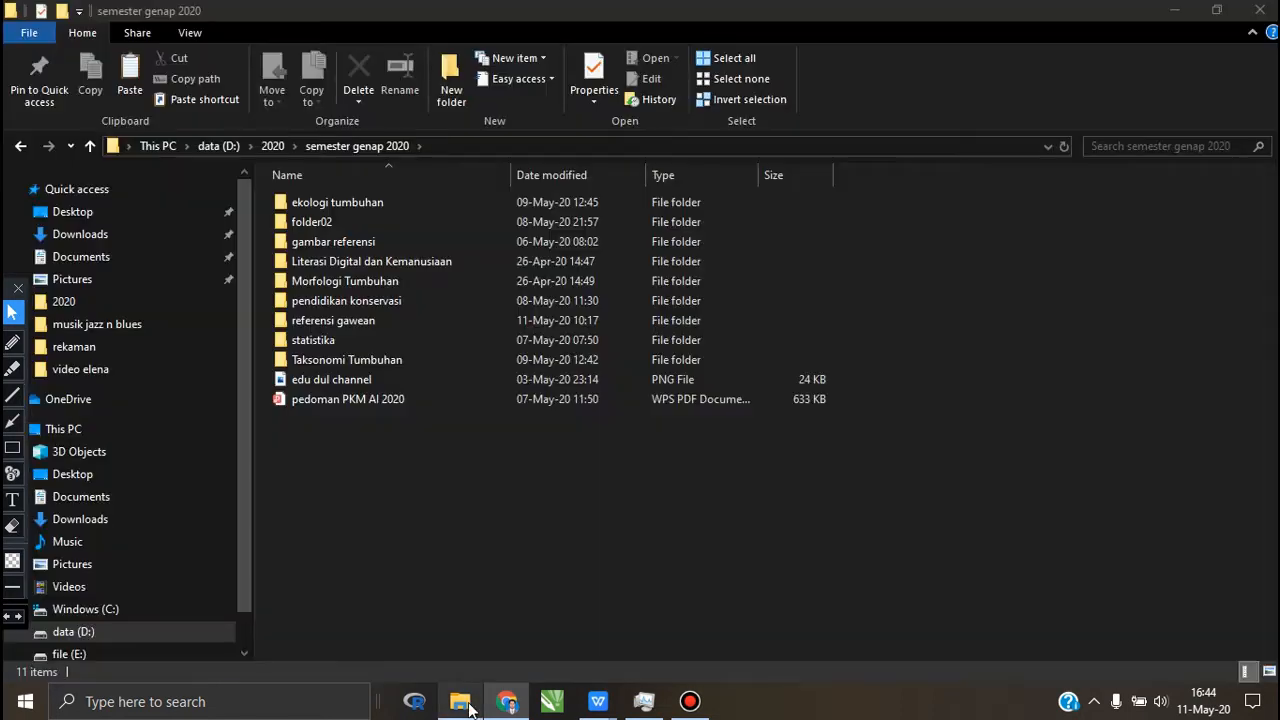
pyautogui.click(329, 408)
pyautogui.moveTo(329, 408); pyautogui.dragTo(713, 345)
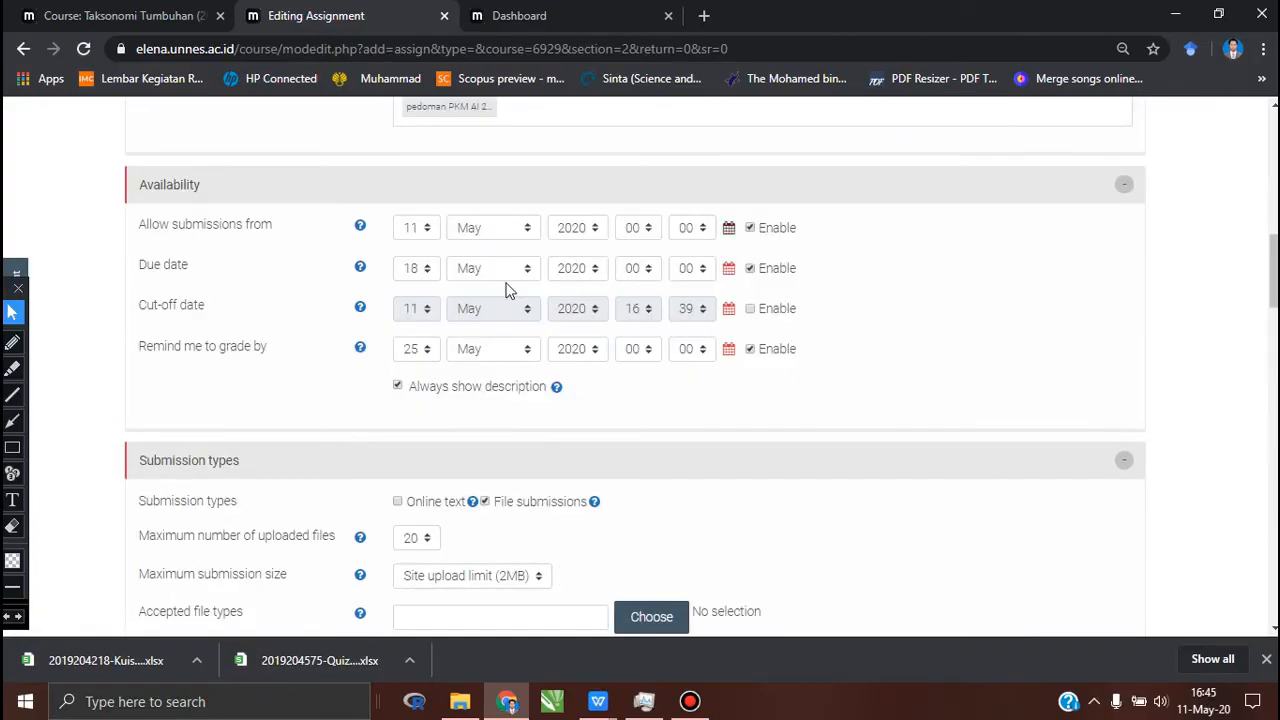
# Step: Set submissions to open on 12 May 2020, the due date to 17 May 2020 and the grading reminder to 18 May 2020
pyautogui.click(427, 237)
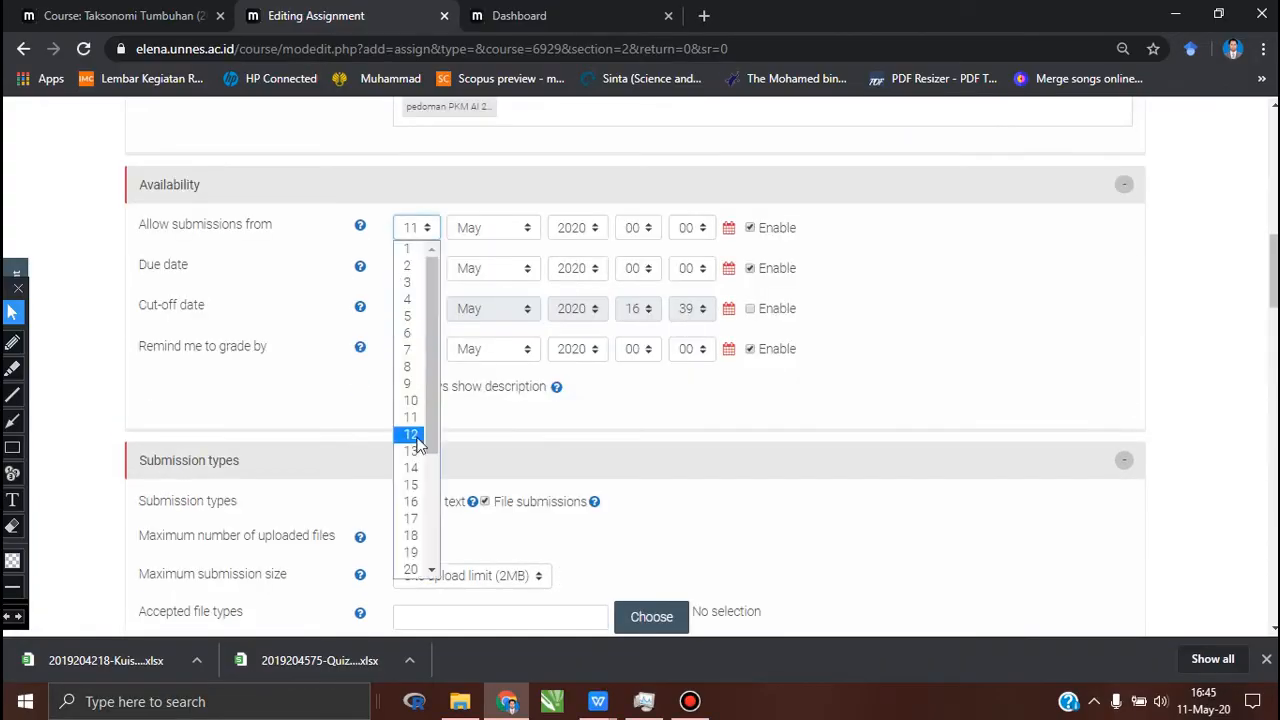
pyautogui.scroll(1, 883, 358)
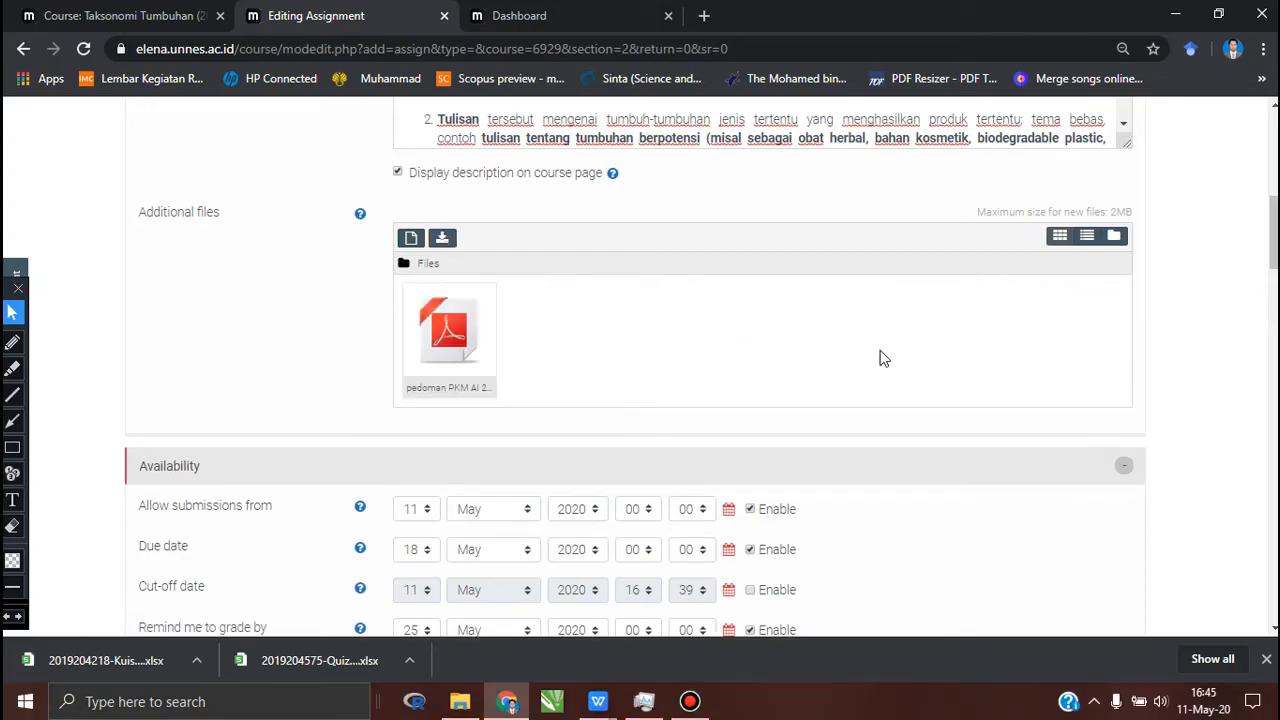
pyautogui.scroll(-3, 883, 358)
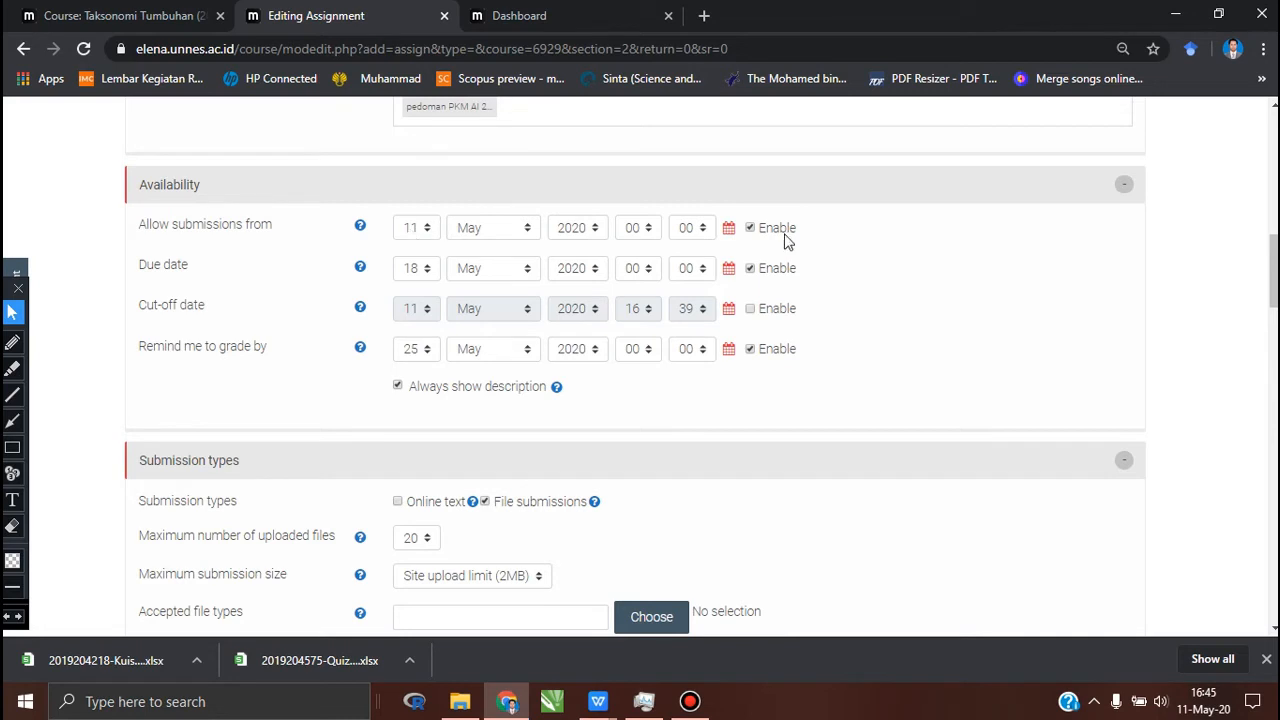
pyautogui.click(424, 230)
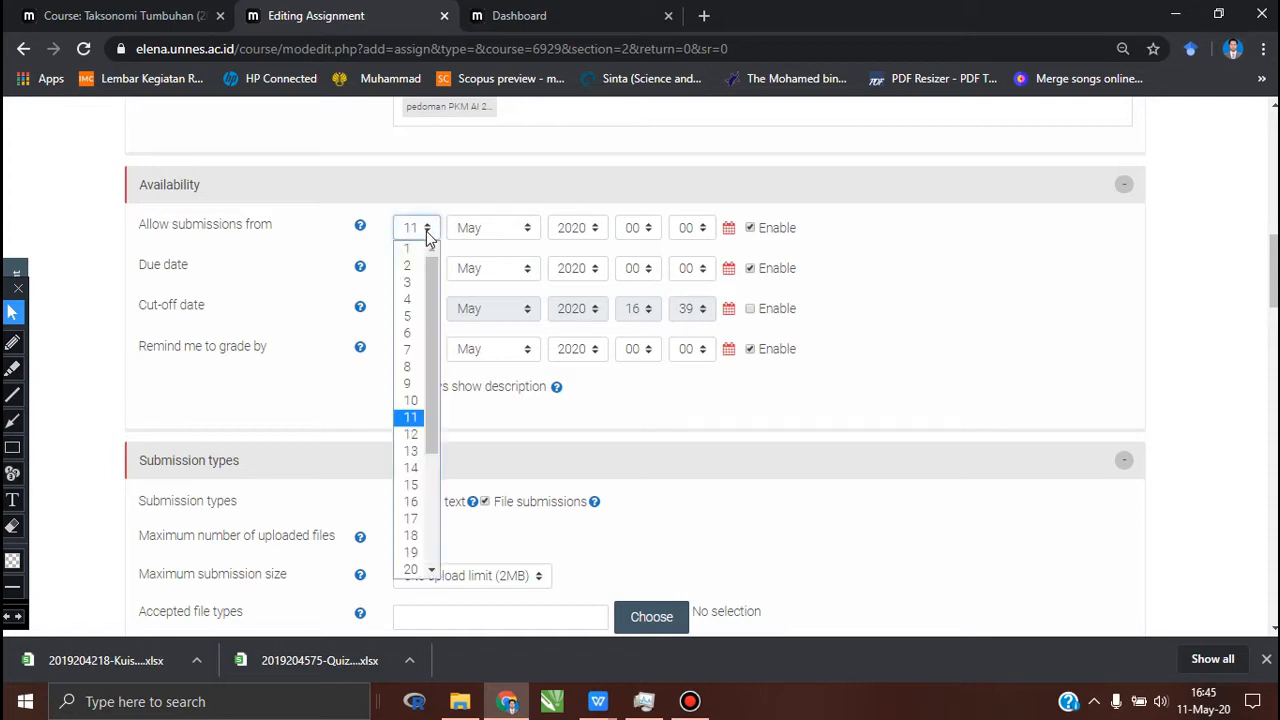
pyautogui.click(412, 434)
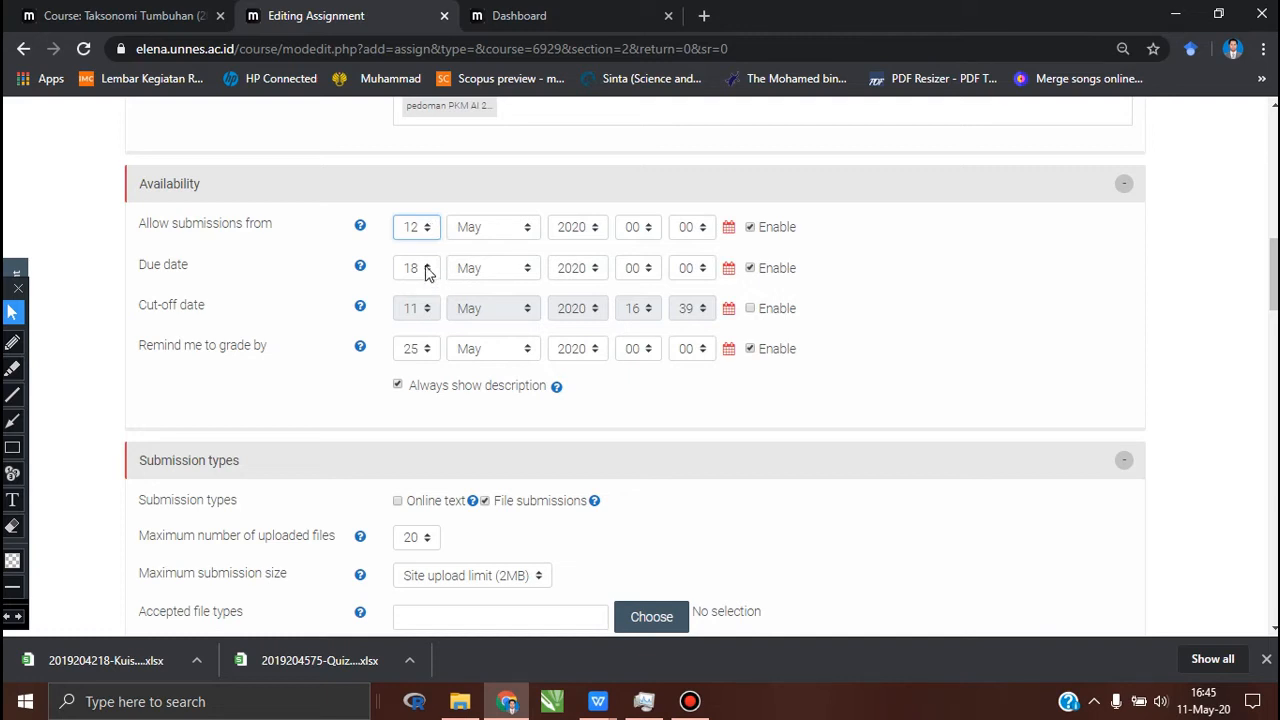
pyautogui.click(424, 268)
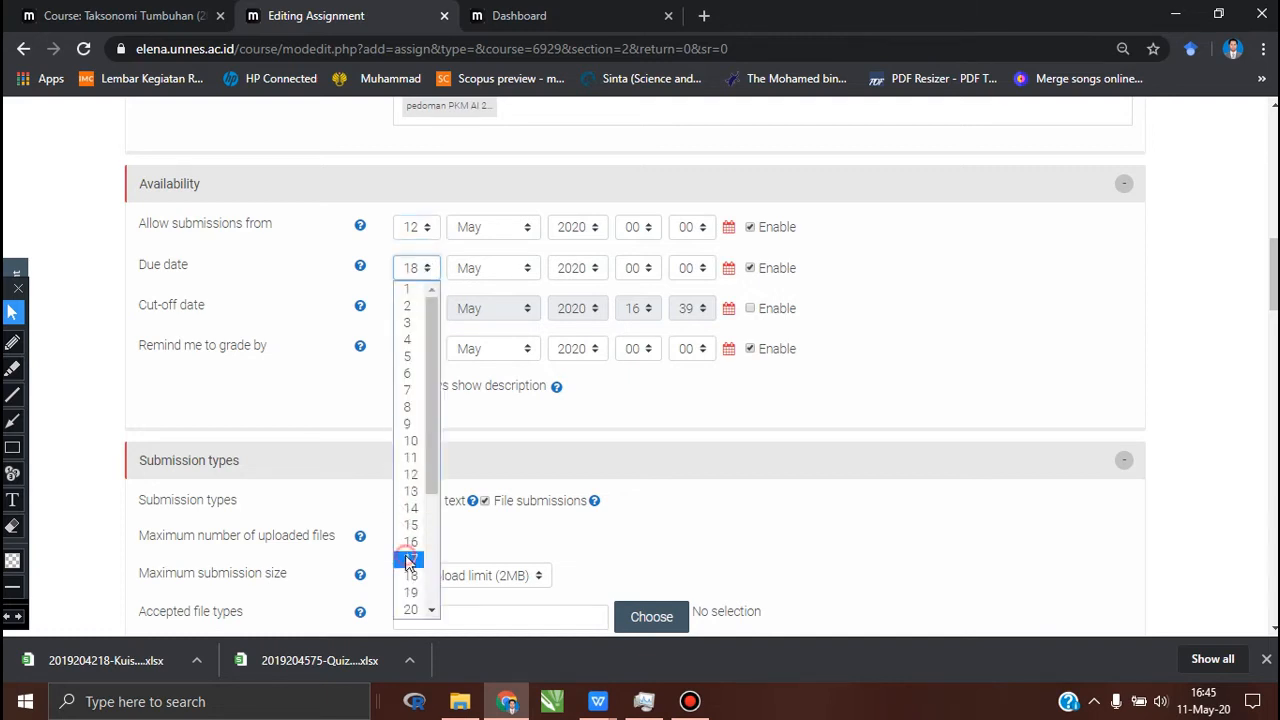
pyautogui.click(410, 558)
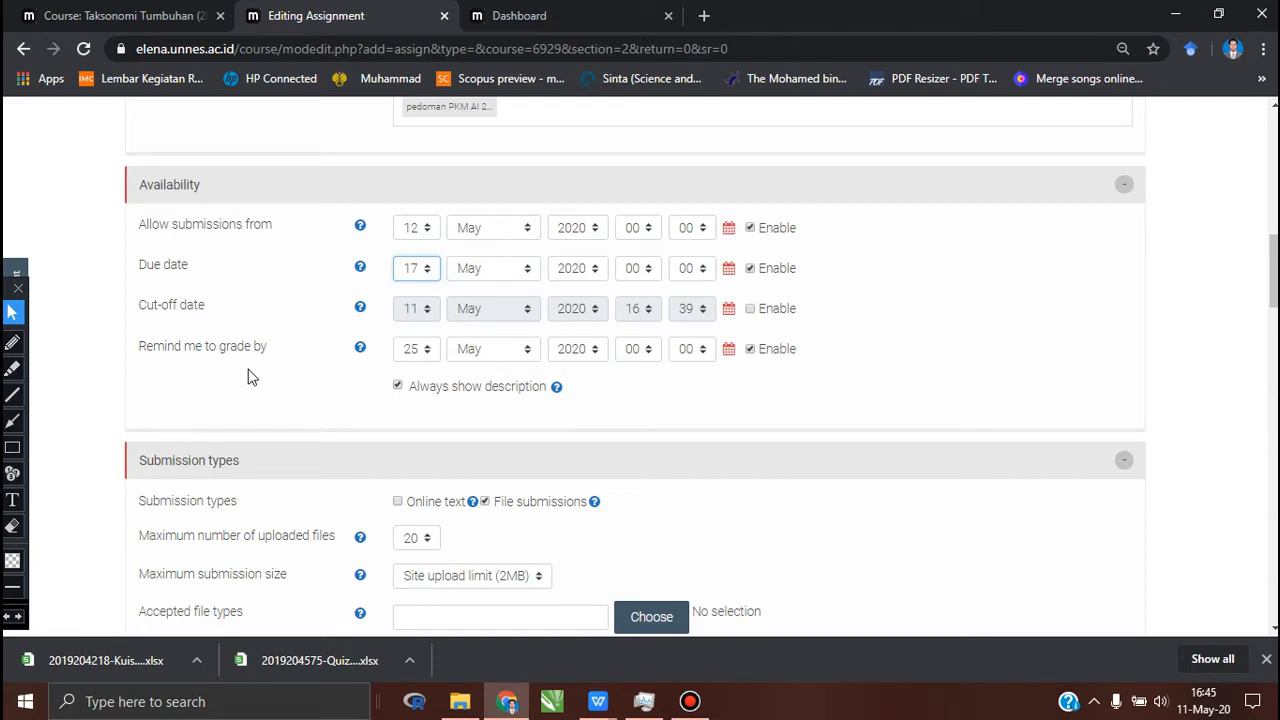
pyautogui.click(427, 350)
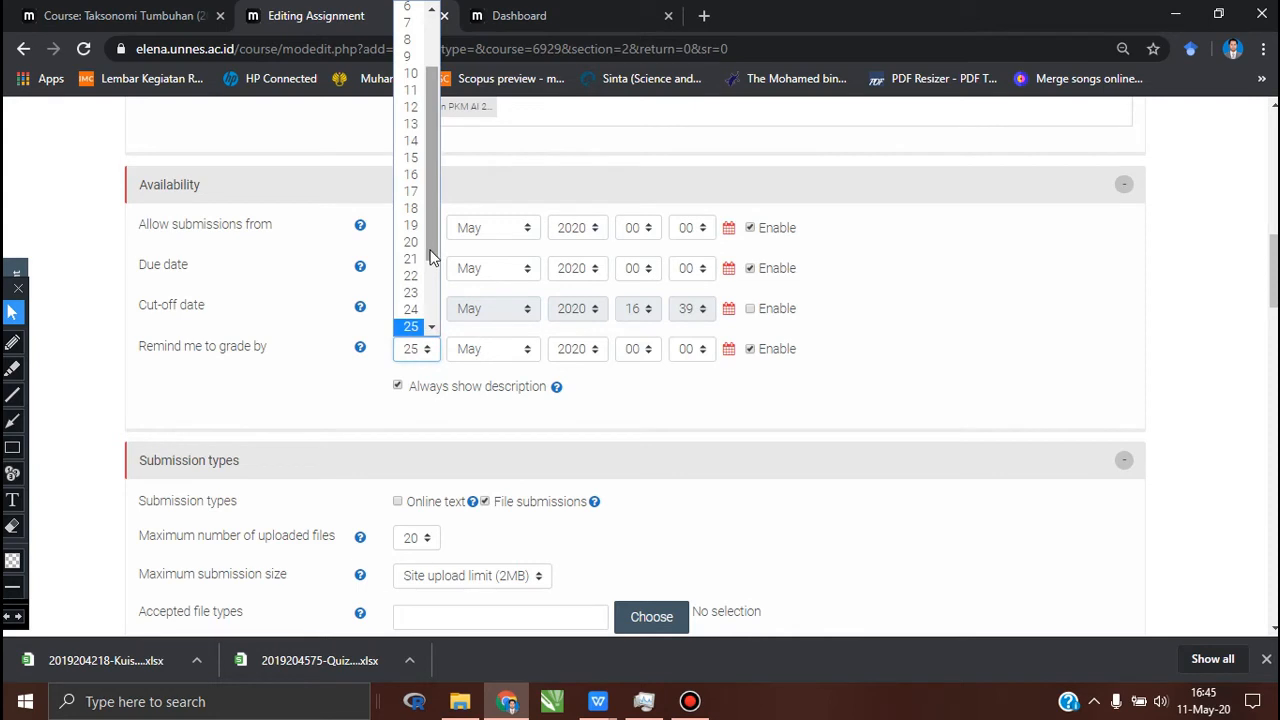
pyautogui.click(411, 208)
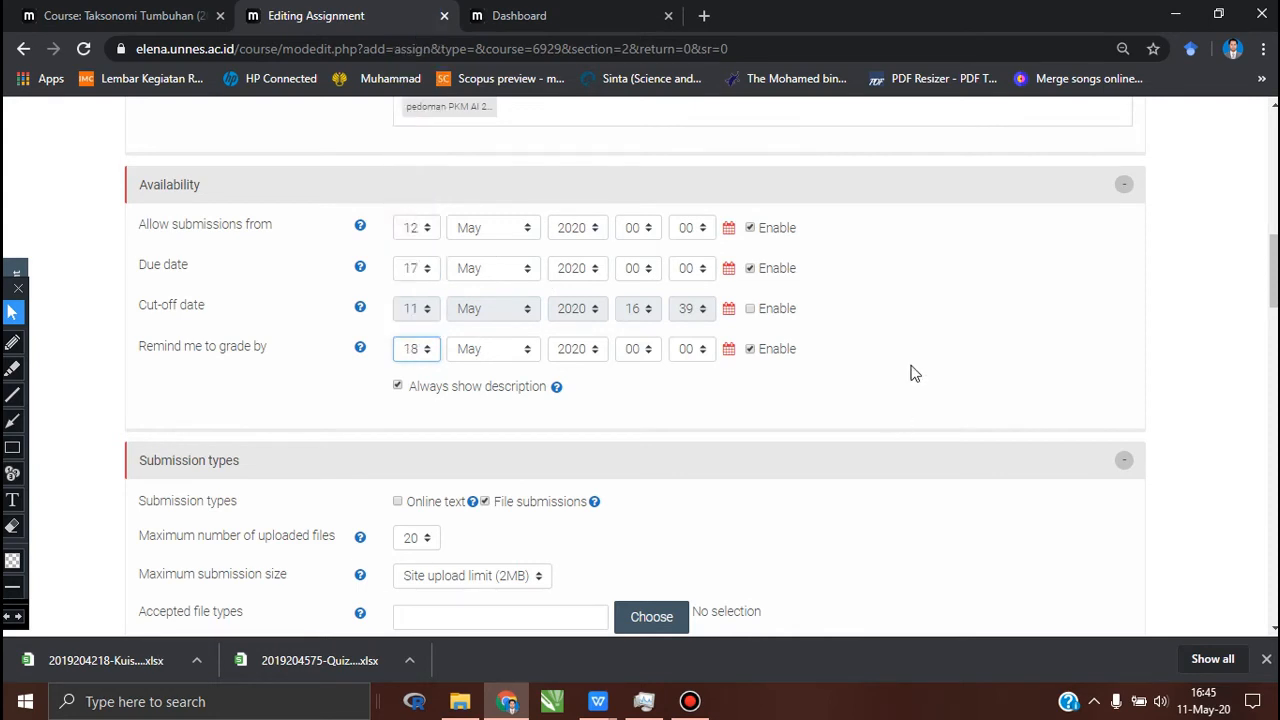
# Step: Outline the Submission types heading and the Online text and File submissions options with red rectangles, and erase these marks
pyautogui.scroll(-1, 912, 373)
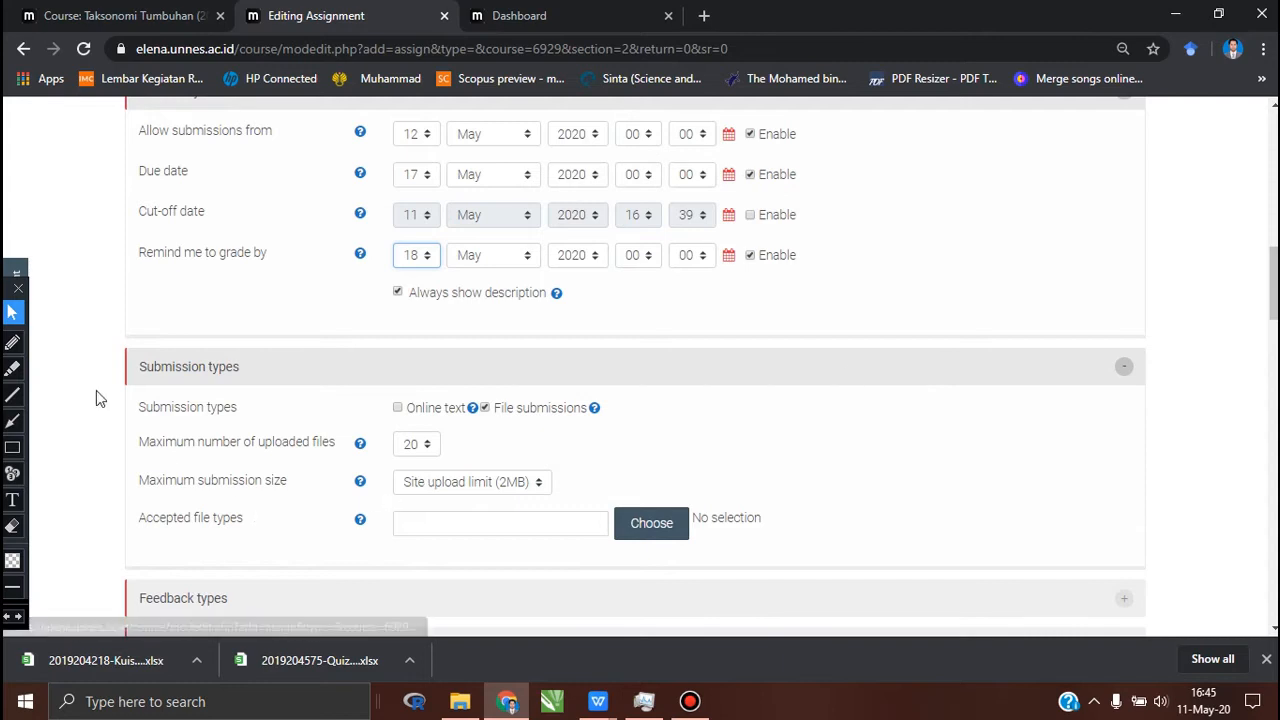
pyautogui.click(12, 447)
pyautogui.moveTo(75, 316); pyautogui.dragTo(225, 381)
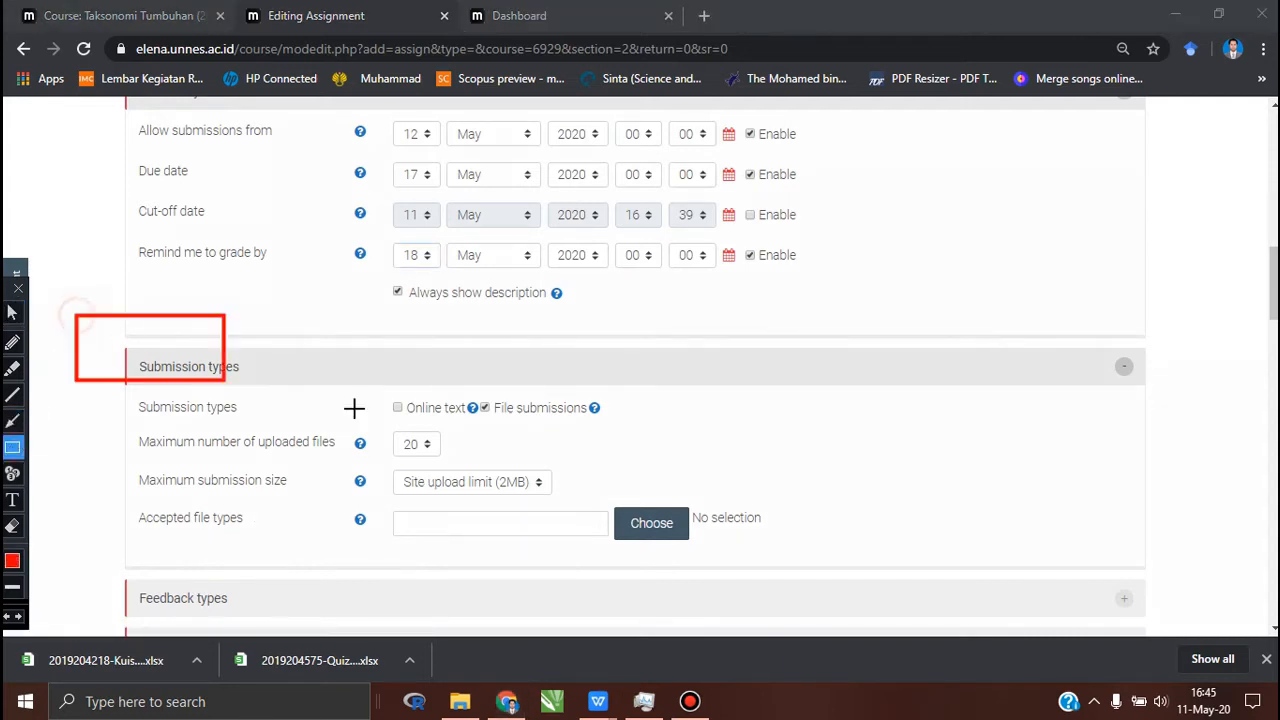
pyautogui.moveTo(354, 408)
pyautogui.mouseDown()
pyautogui.moveTo(551, 466)
pyautogui.moveTo(674, 471)
pyautogui.moveTo(686, 434)
pyautogui.moveTo(698, 468)
pyautogui.moveTo(697, 434)
pyautogui.moveTo(680, 434)
pyautogui.mouseUp()
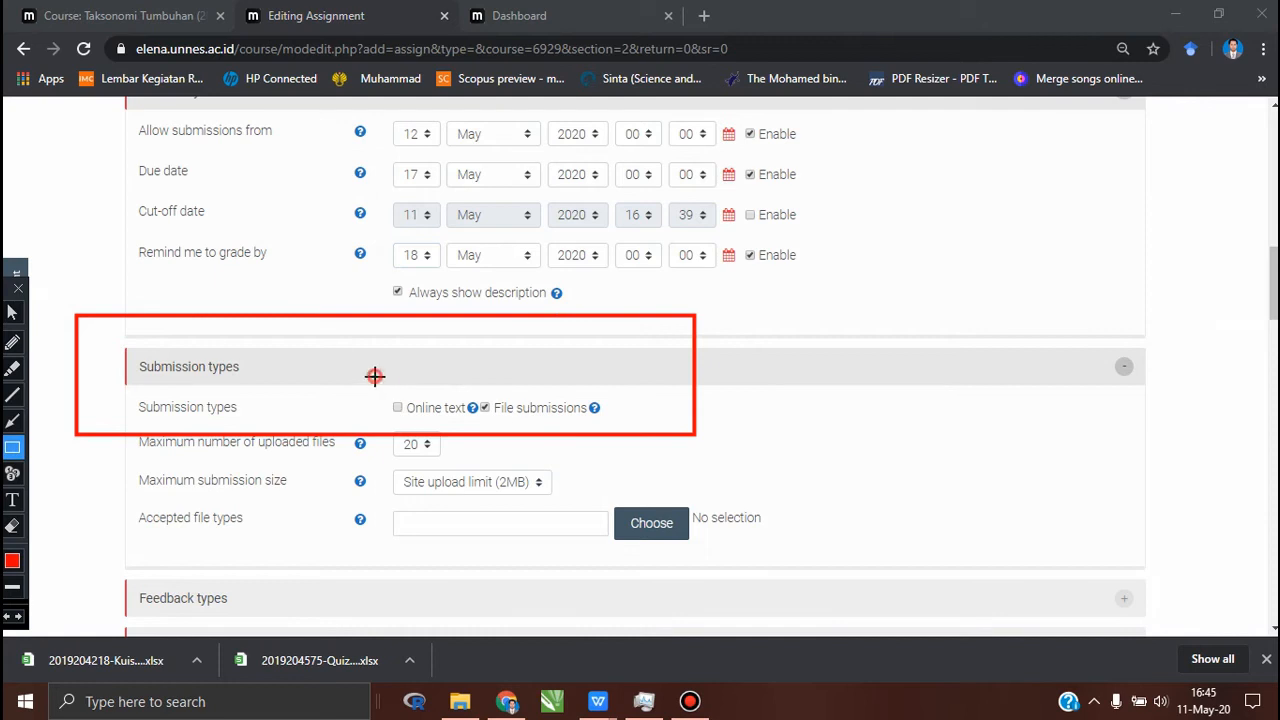
pyautogui.moveTo(373, 376); pyautogui.dragTo(622, 434)
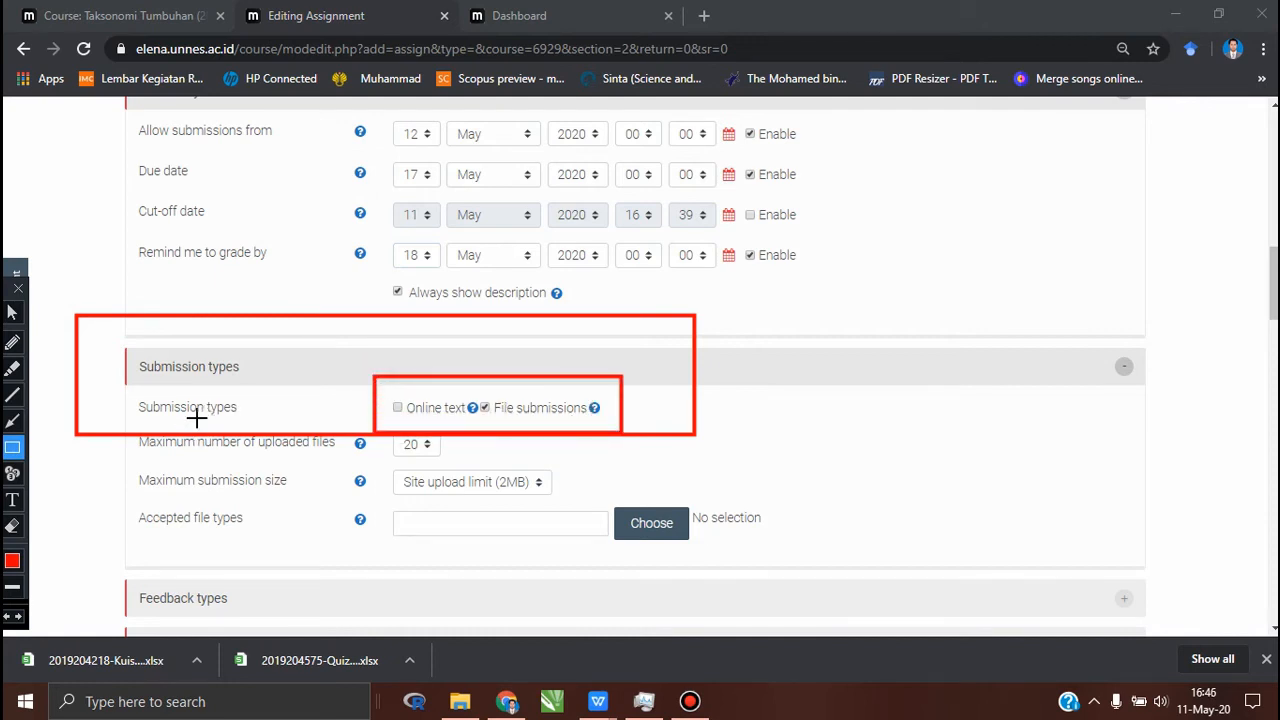
pyautogui.click(12, 313)
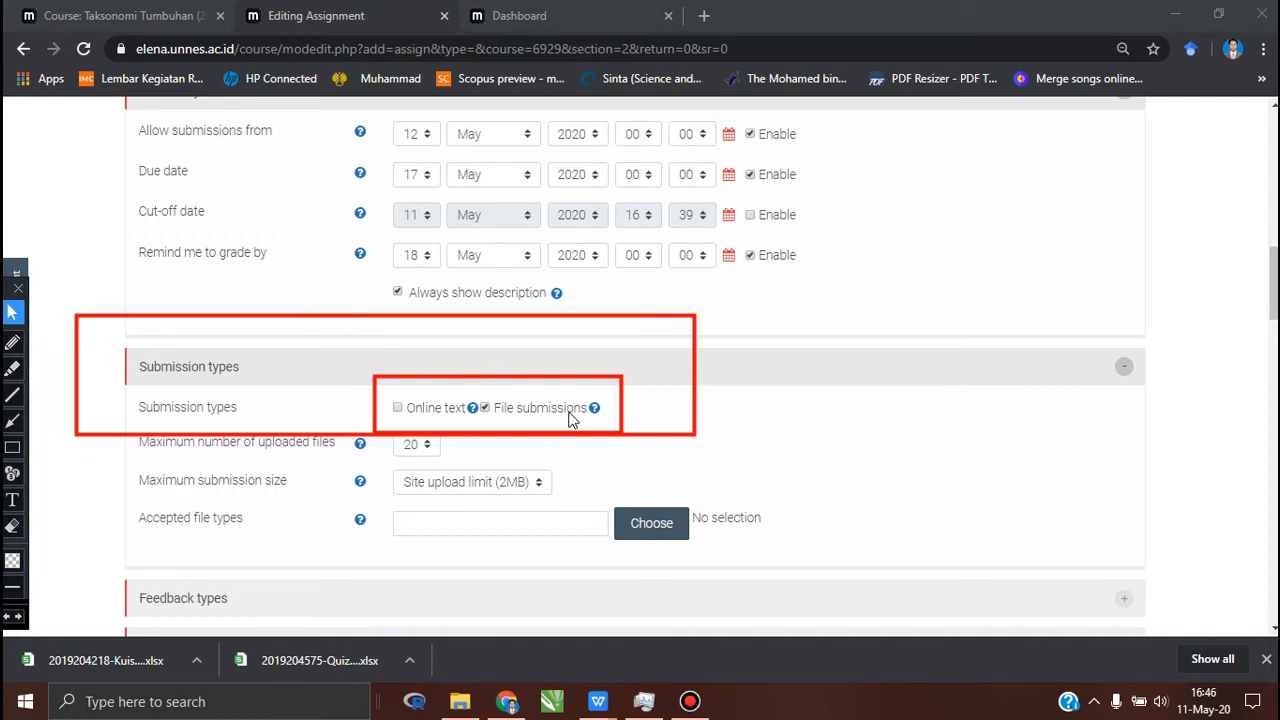
pyautogui.click(13, 525)
pyautogui.moveTo(52, 282)
pyautogui.mouseDown()
pyautogui.moveTo(446, 449)
pyautogui.moveTo(737, 466)
pyautogui.mouseUp()
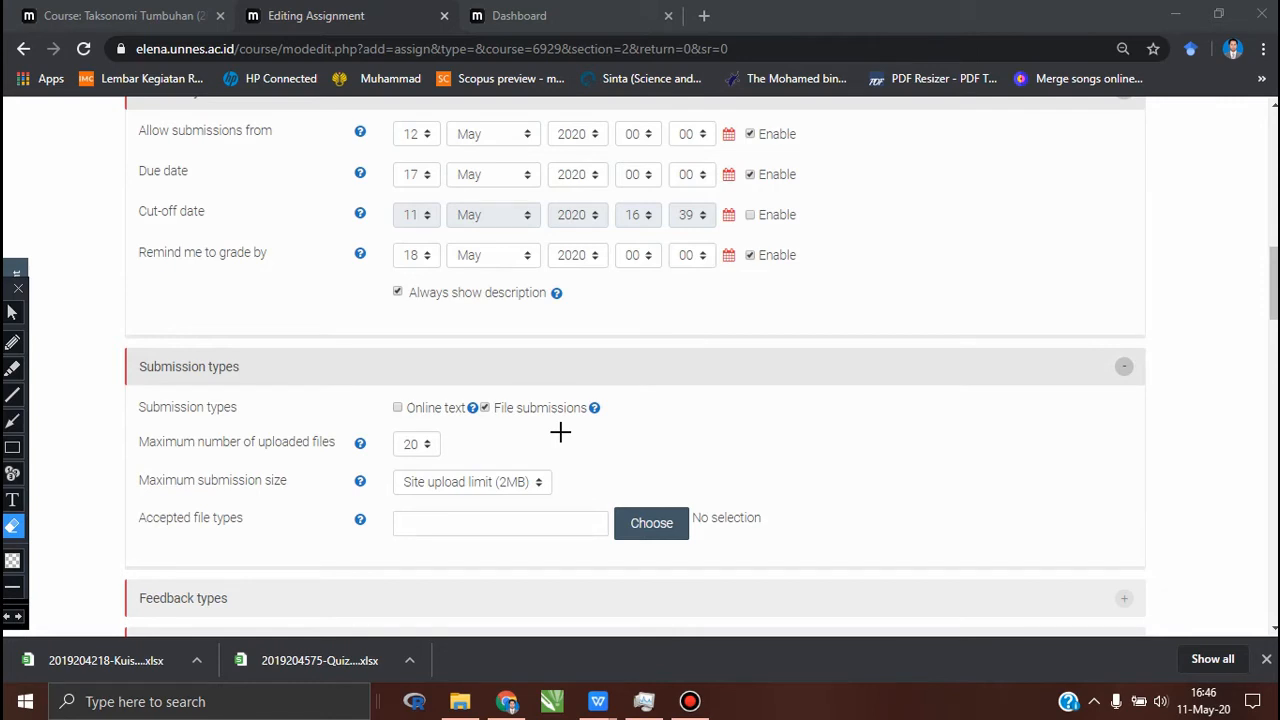
pyautogui.click(12, 313)
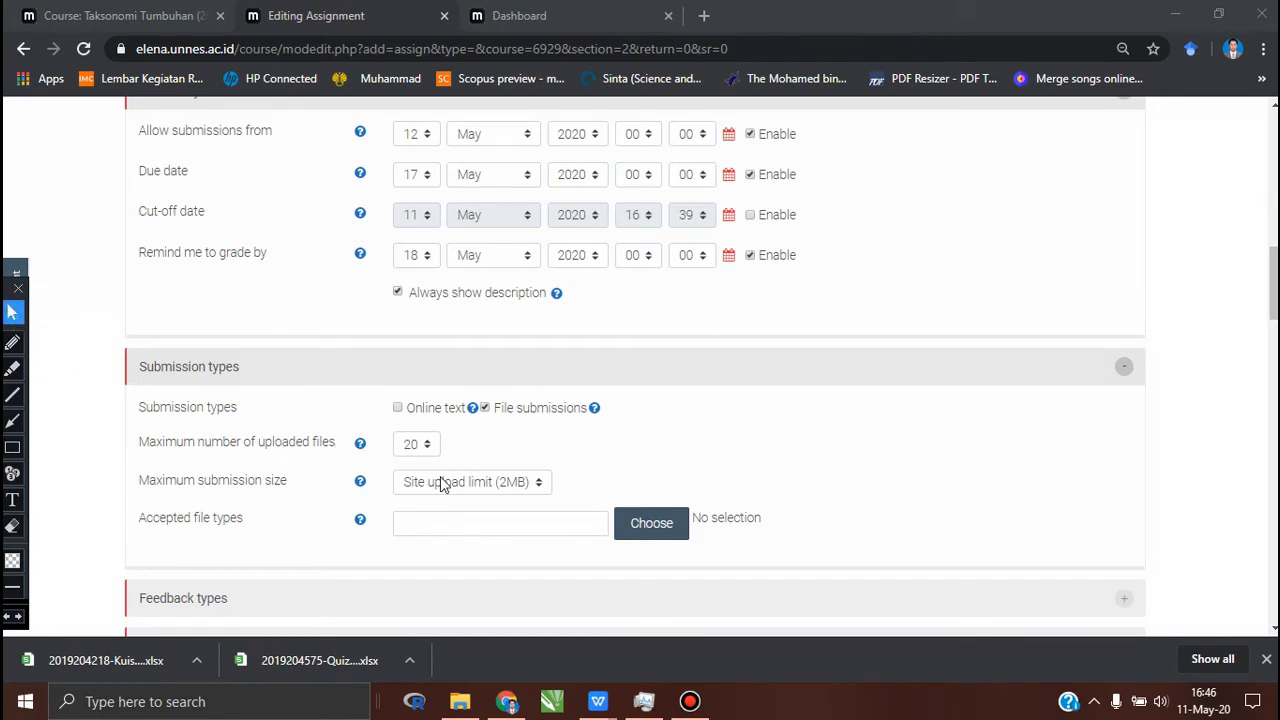
# Step: Check the available choices for the maximum submission size, leaving the selection as it is
pyautogui.scroll(-1, 441, 482)
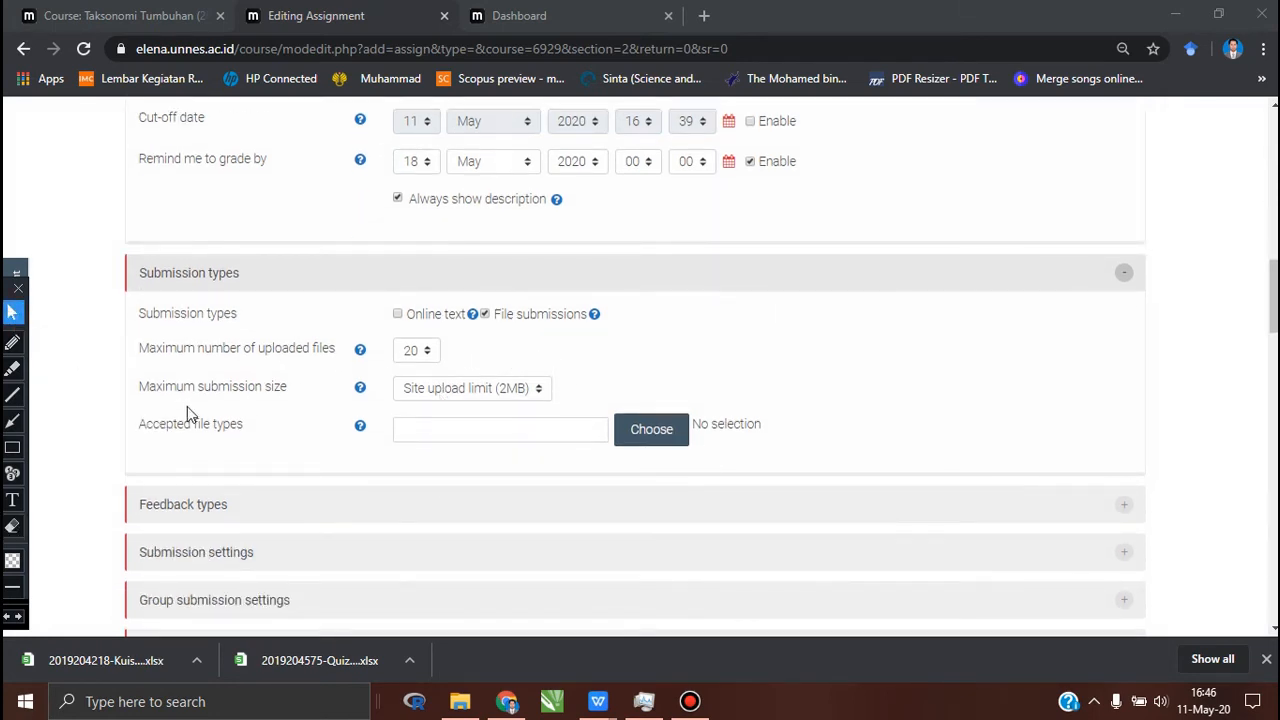
pyautogui.click(539, 389)
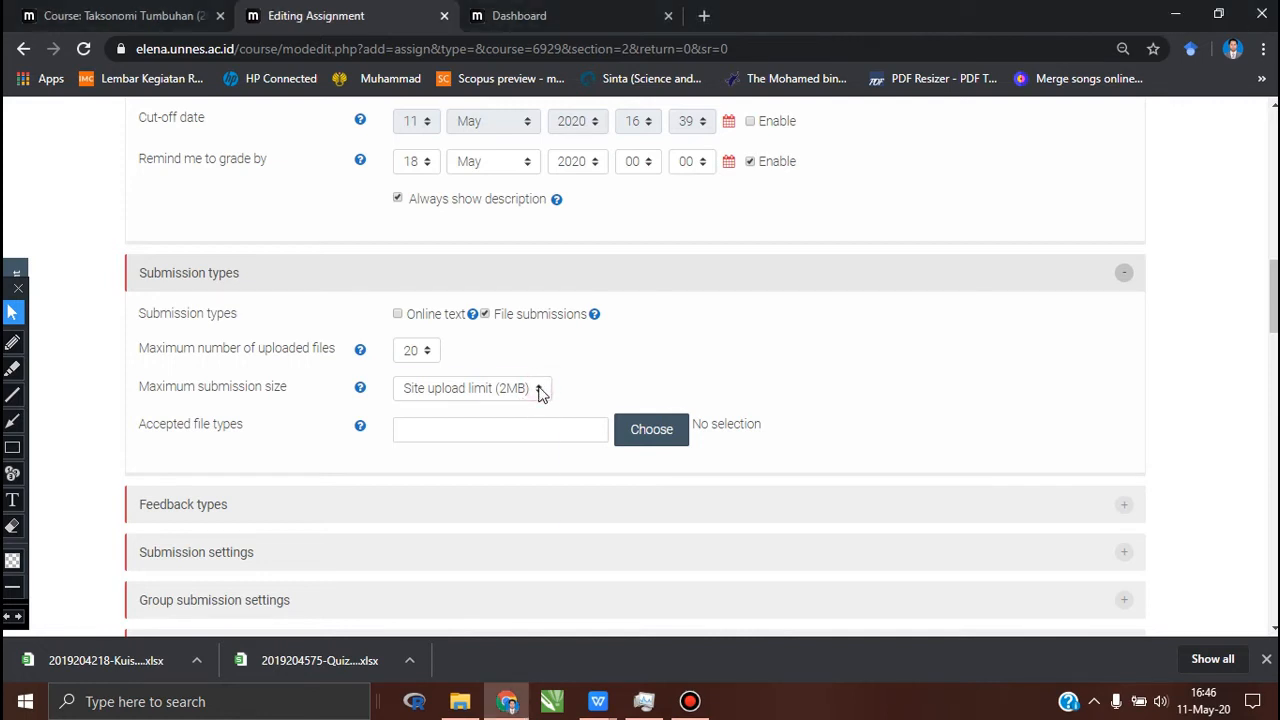
pyautogui.click(539, 390)
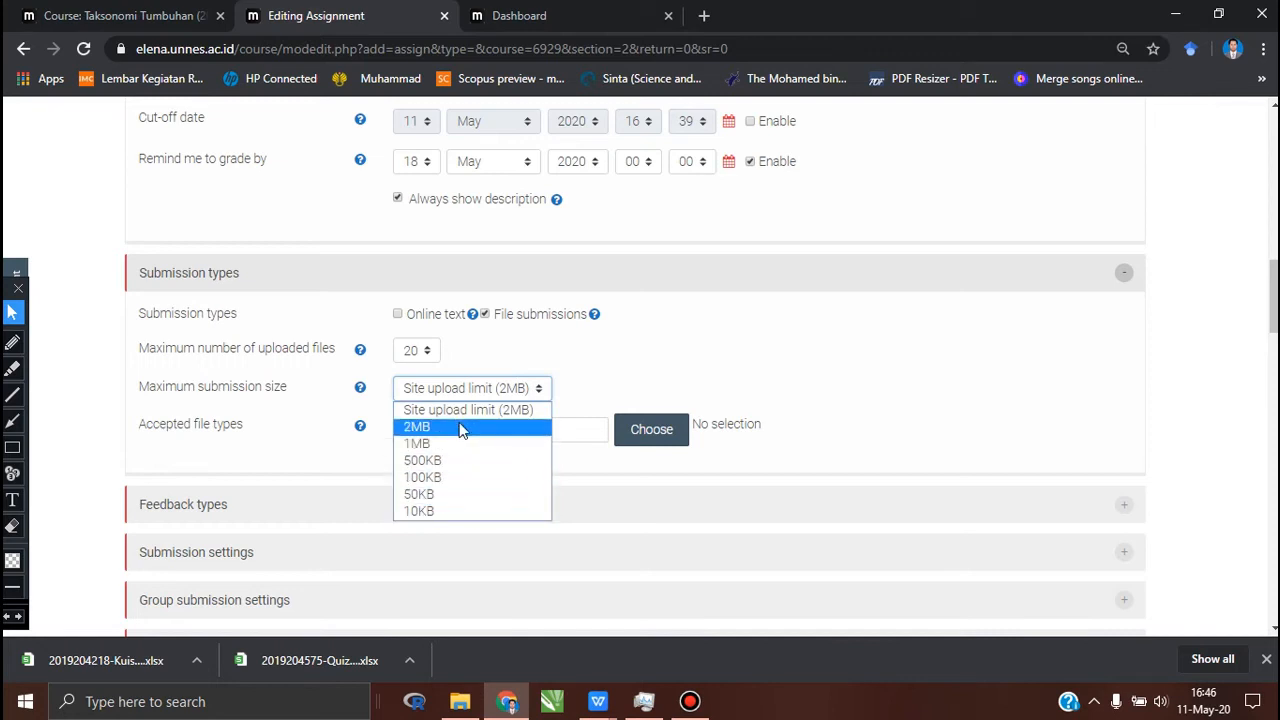
pyautogui.click(644, 373)
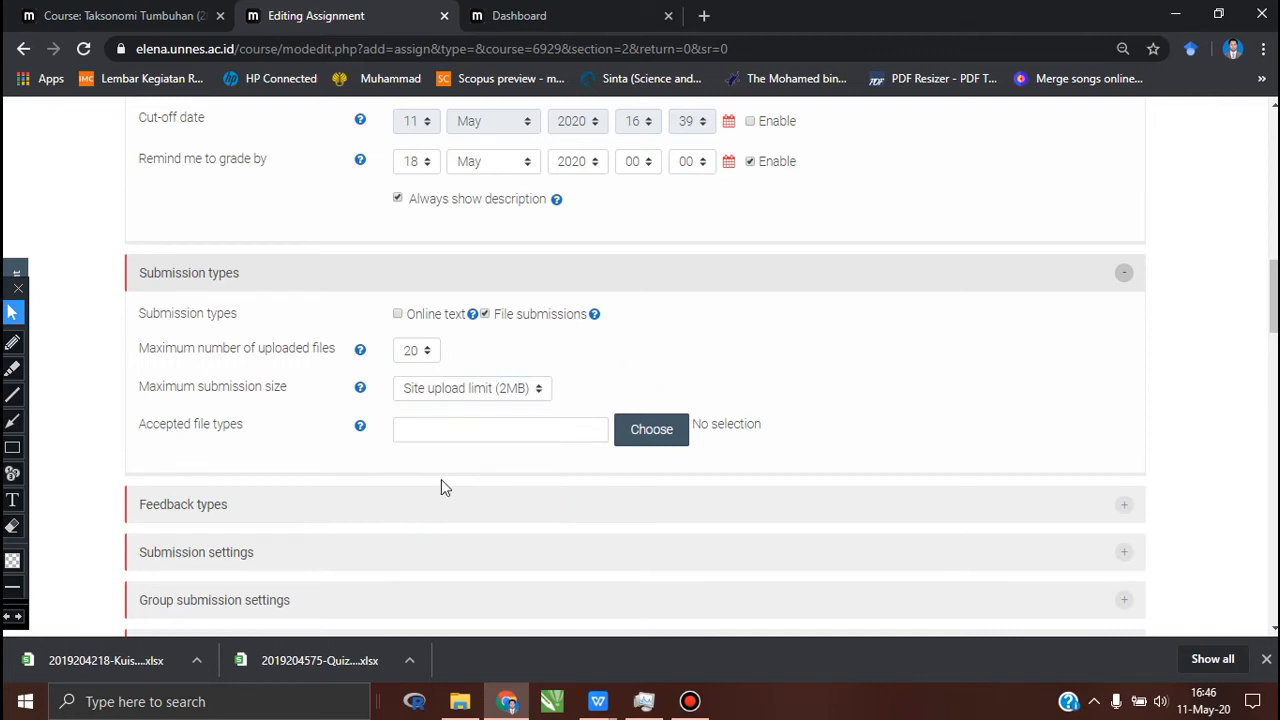
# Step: Open the accepted file types selection and allow the Document files category and the PDF document (.pdf) type
pyautogui.click(642, 438)
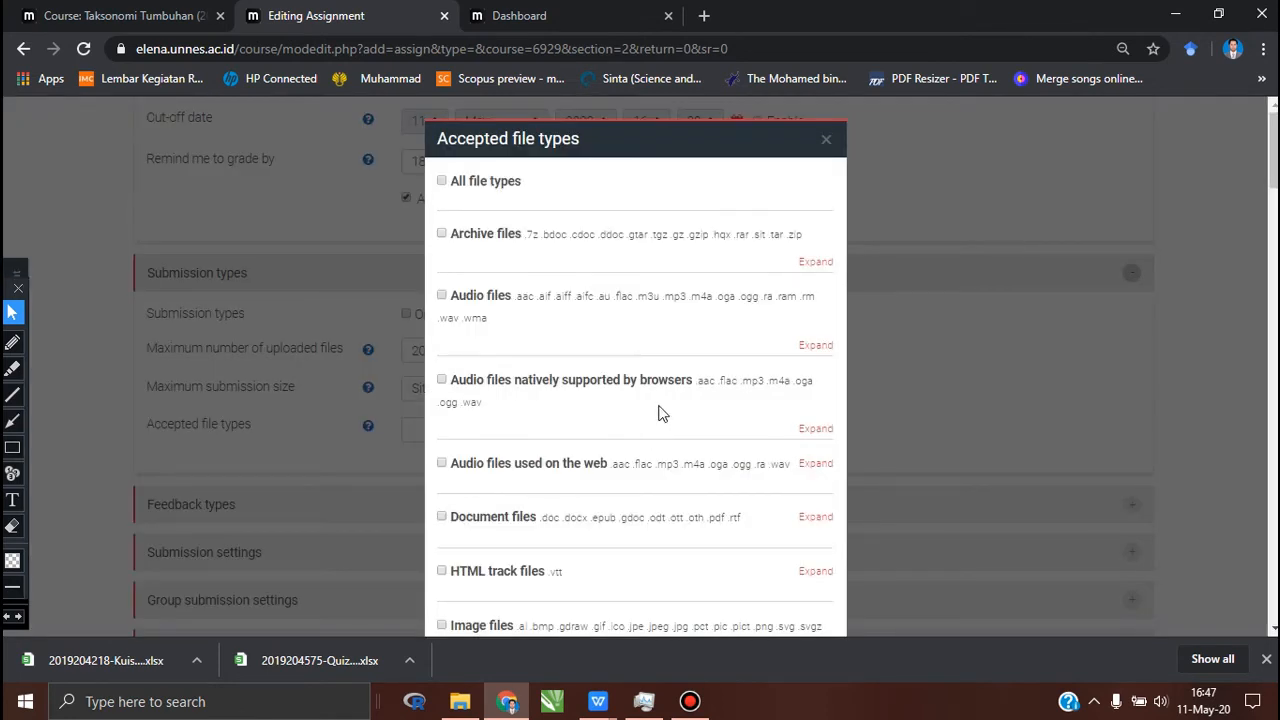
pyautogui.scroll(-7, 655, 412)
pyautogui.scroll(-5, 657, 408)
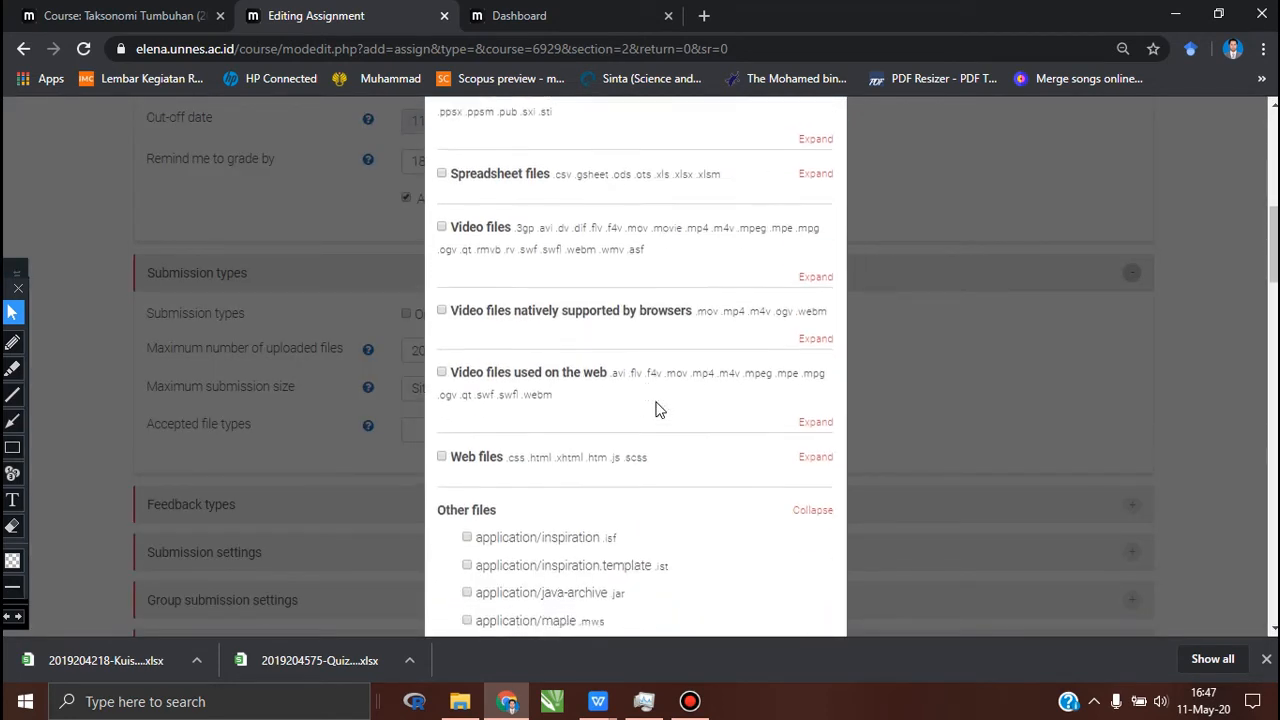
pyautogui.scroll(10, 657, 408)
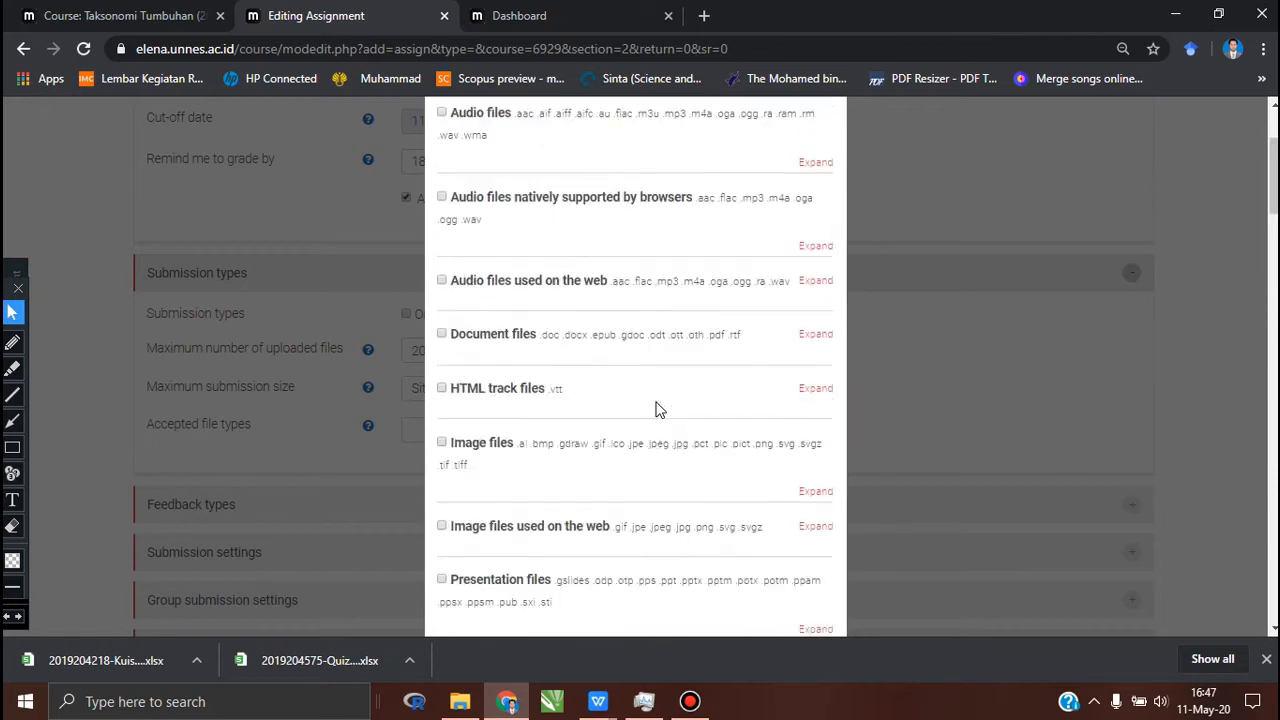
pyautogui.scroll(1, 657, 408)
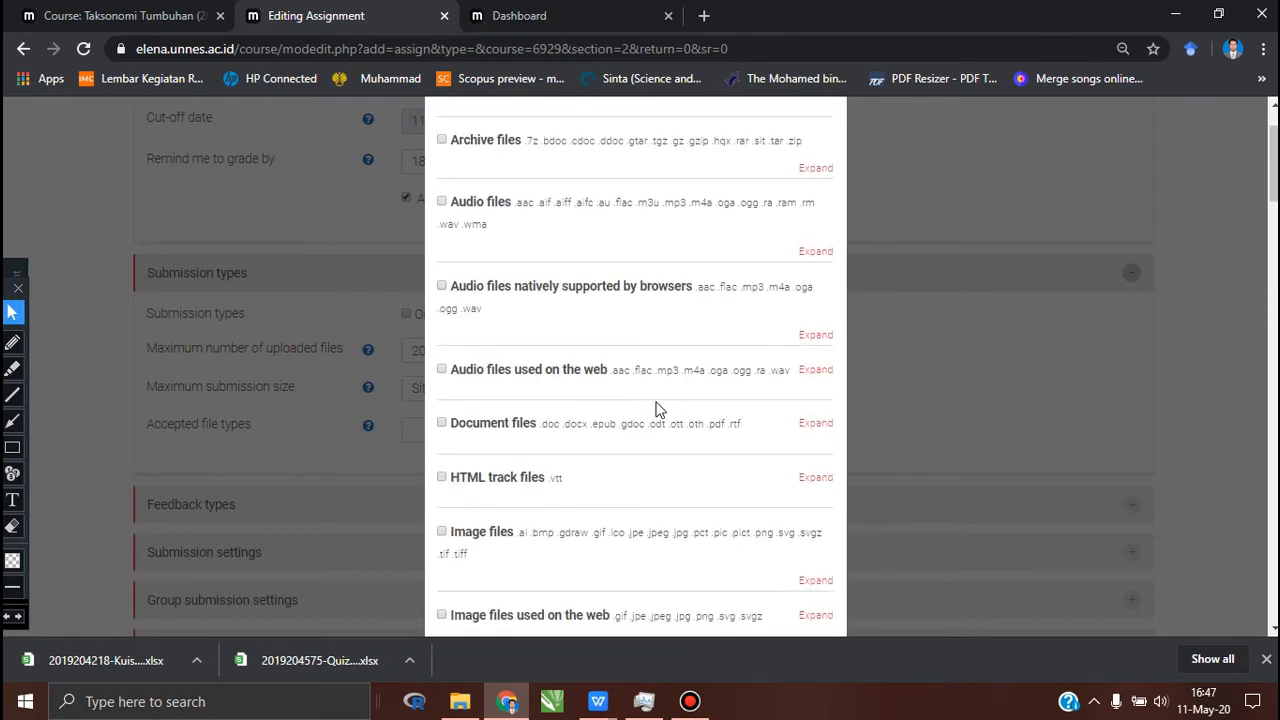
pyautogui.click(441, 424)
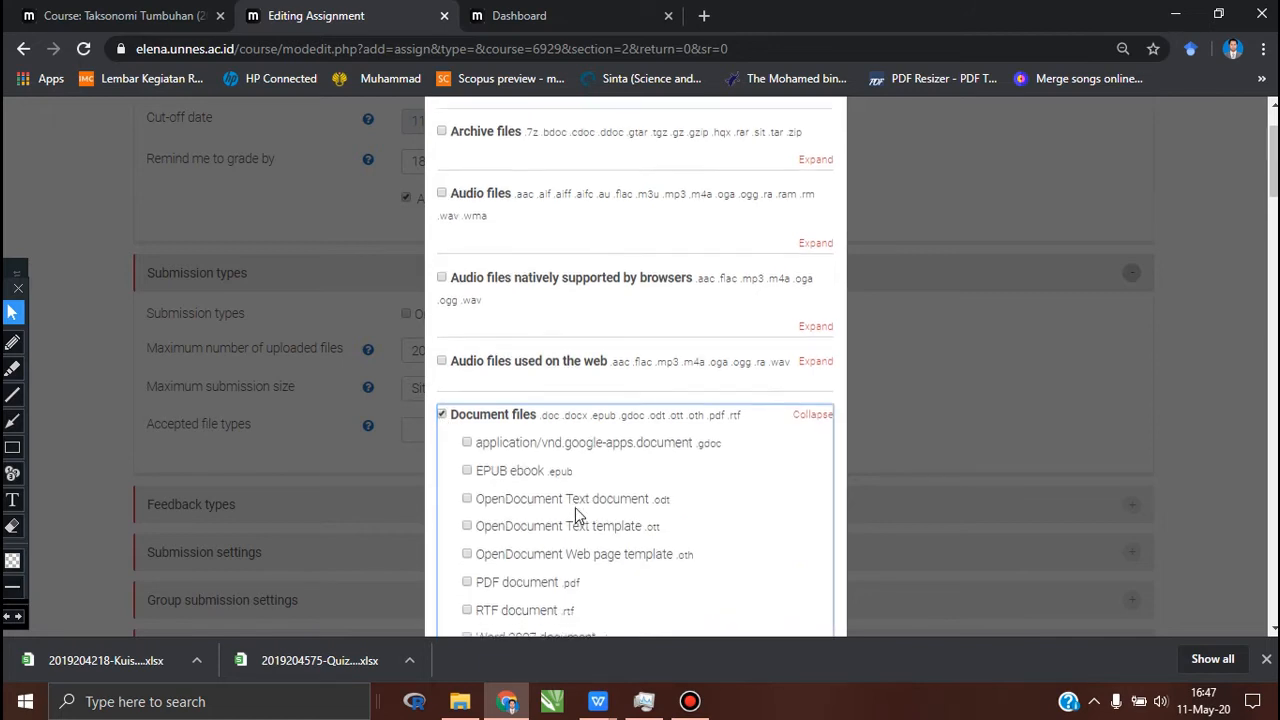
pyautogui.scroll(-3, 575, 507)
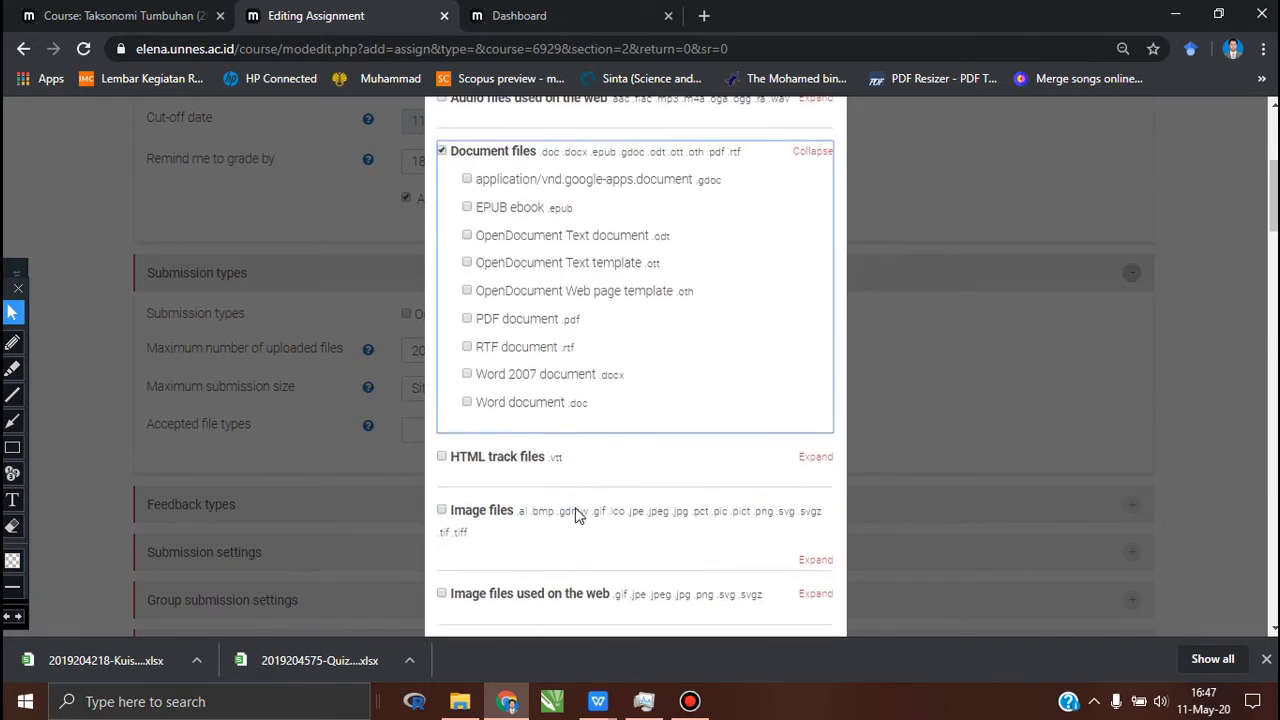
pyautogui.click(467, 311)
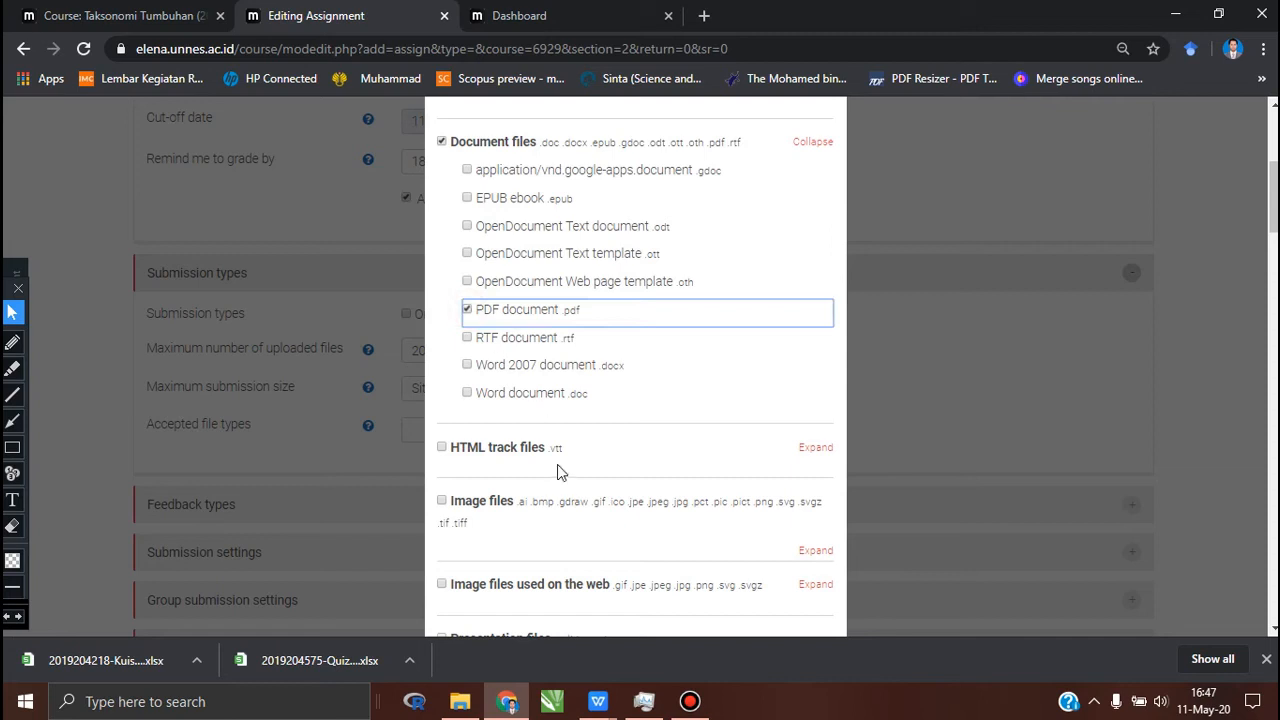
# Step: Allow the Archive files category plus Archive (RAR) and Archive (ZIP), and save the accepted file types selection
pyautogui.scroll(-6, 557, 466)
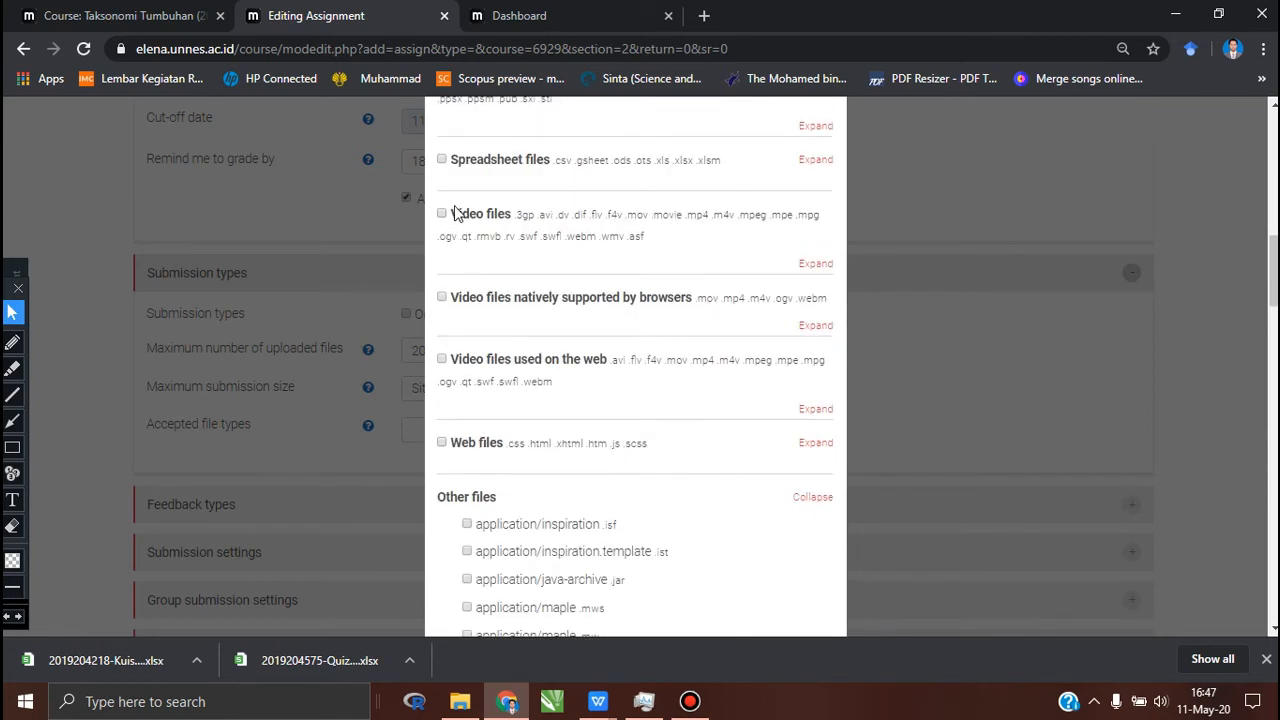
pyautogui.scroll(2, 470, 181)
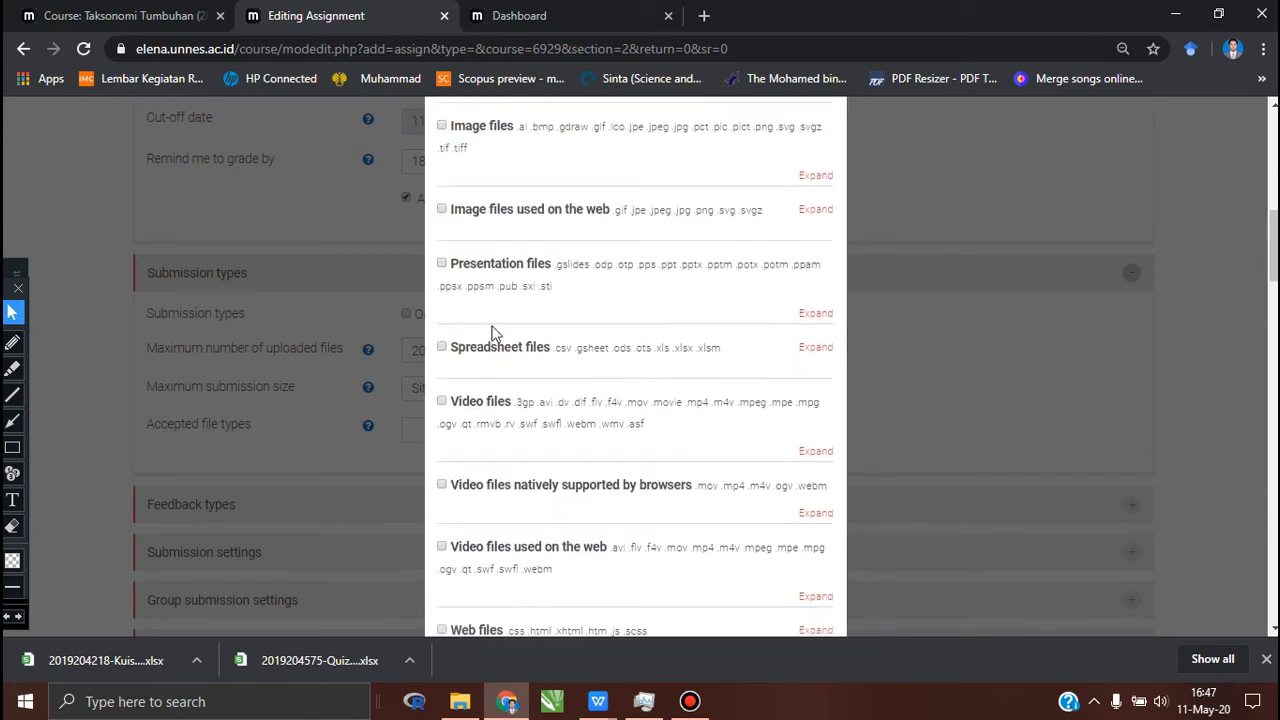
pyautogui.scroll(-2, 487, 272)
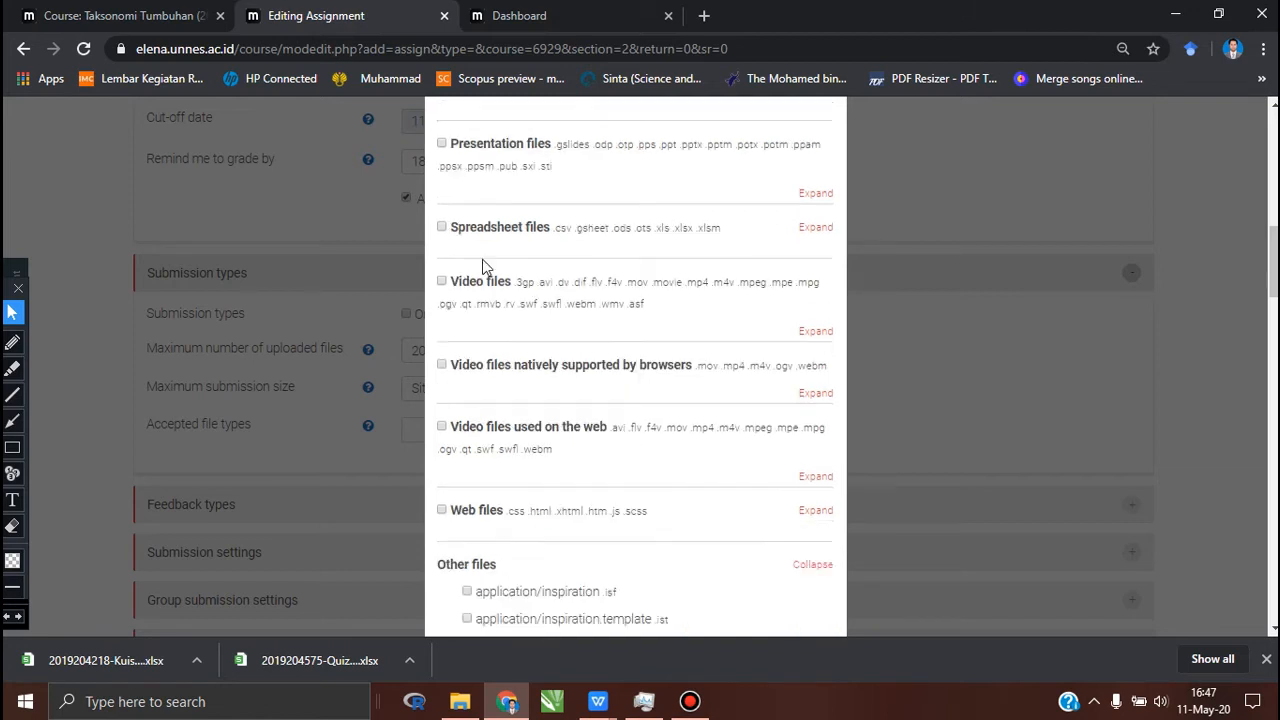
pyautogui.scroll(5, 482, 267)
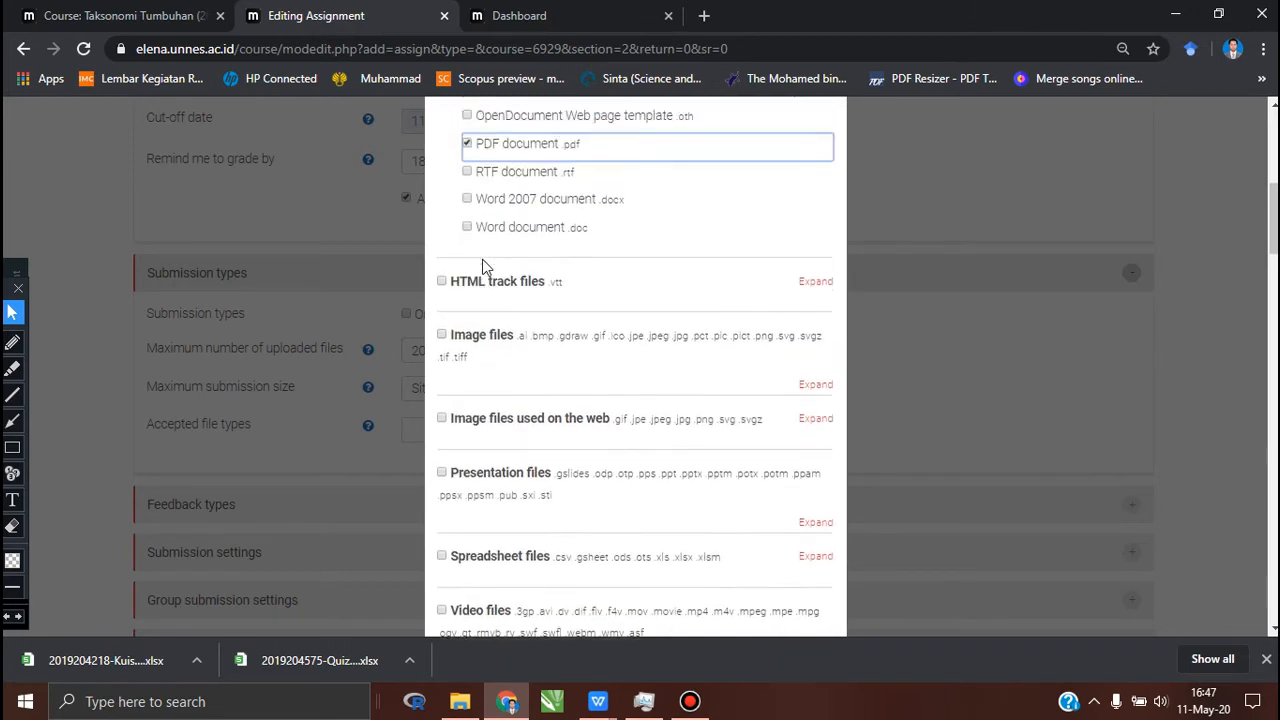
pyautogui.scroll(-1, 482, 267)
pyautogui.scroll(5, 482, 267)
pyautogui.scroll(2, 482, 262)
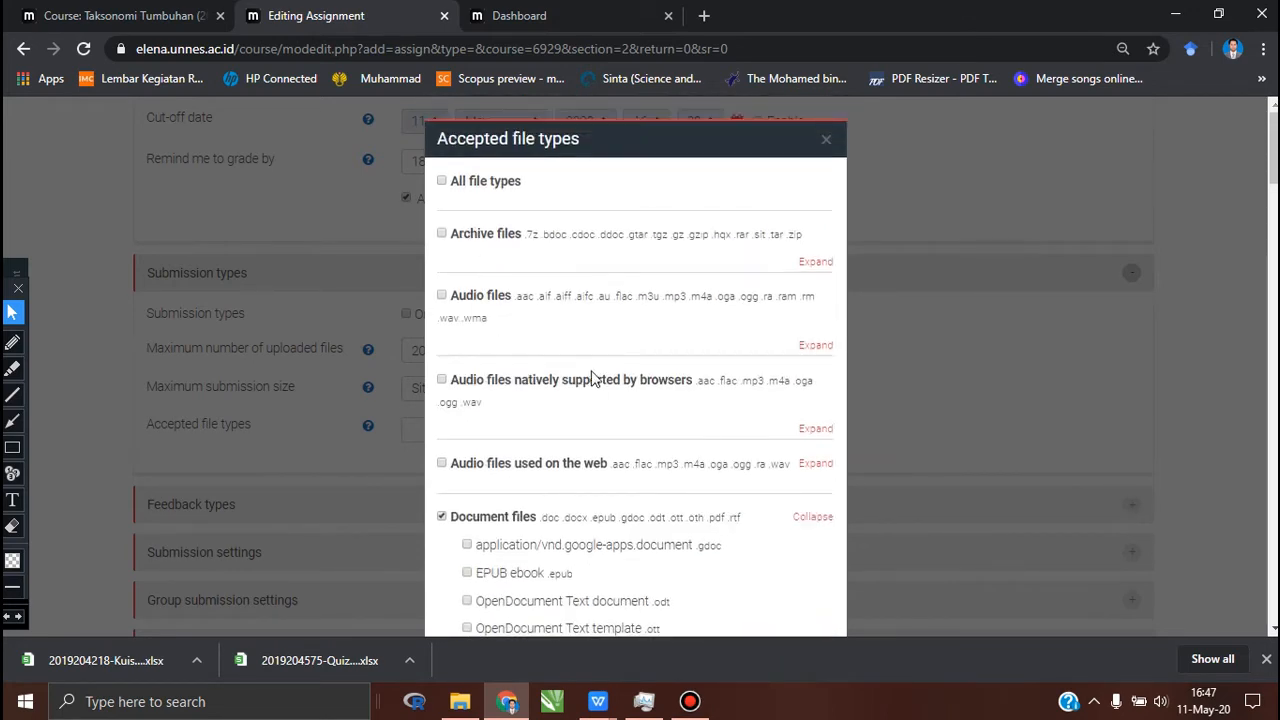
pyautogui.click(442, 234)
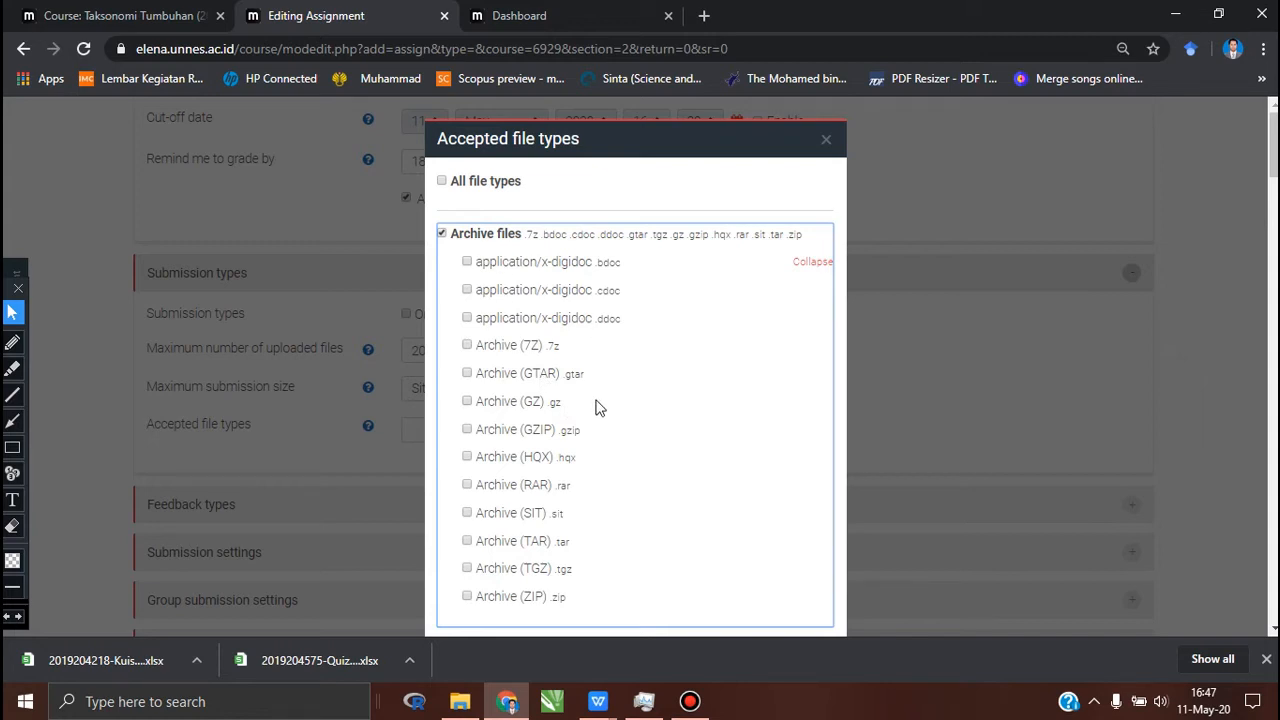
pyautogui.click(476, 485)
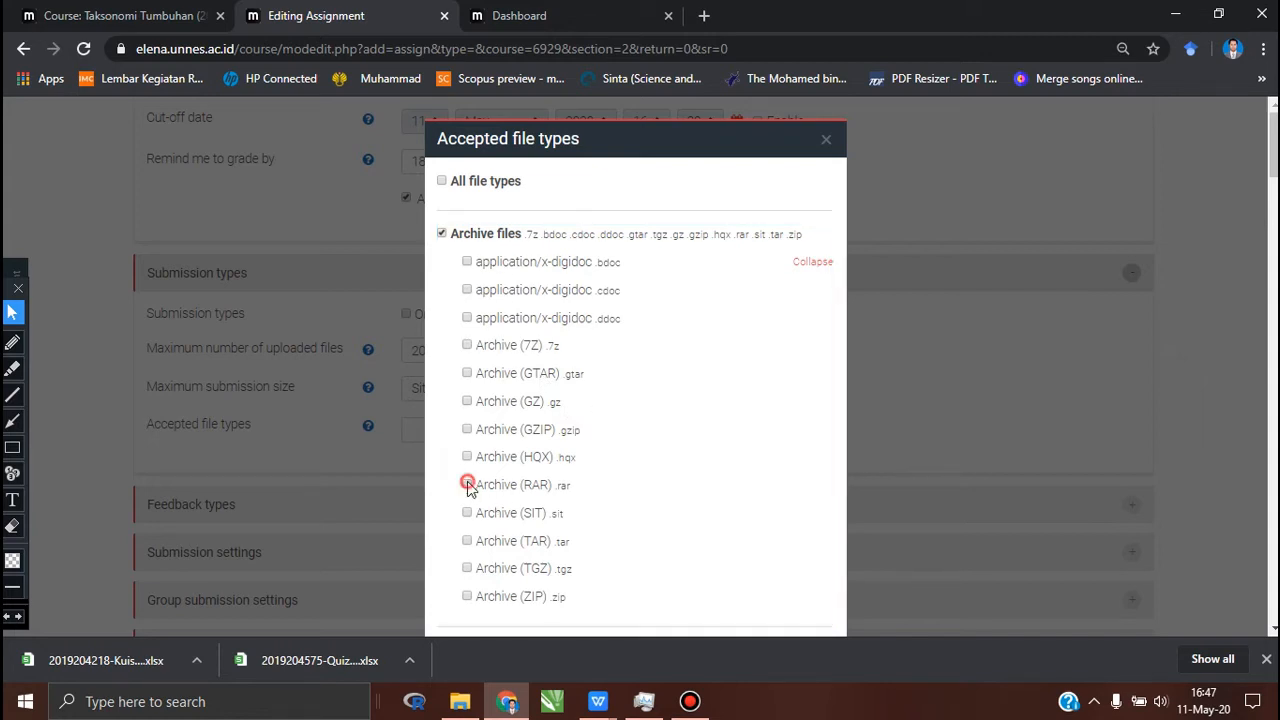
pyautogui.scroll(-1, 625, 512)
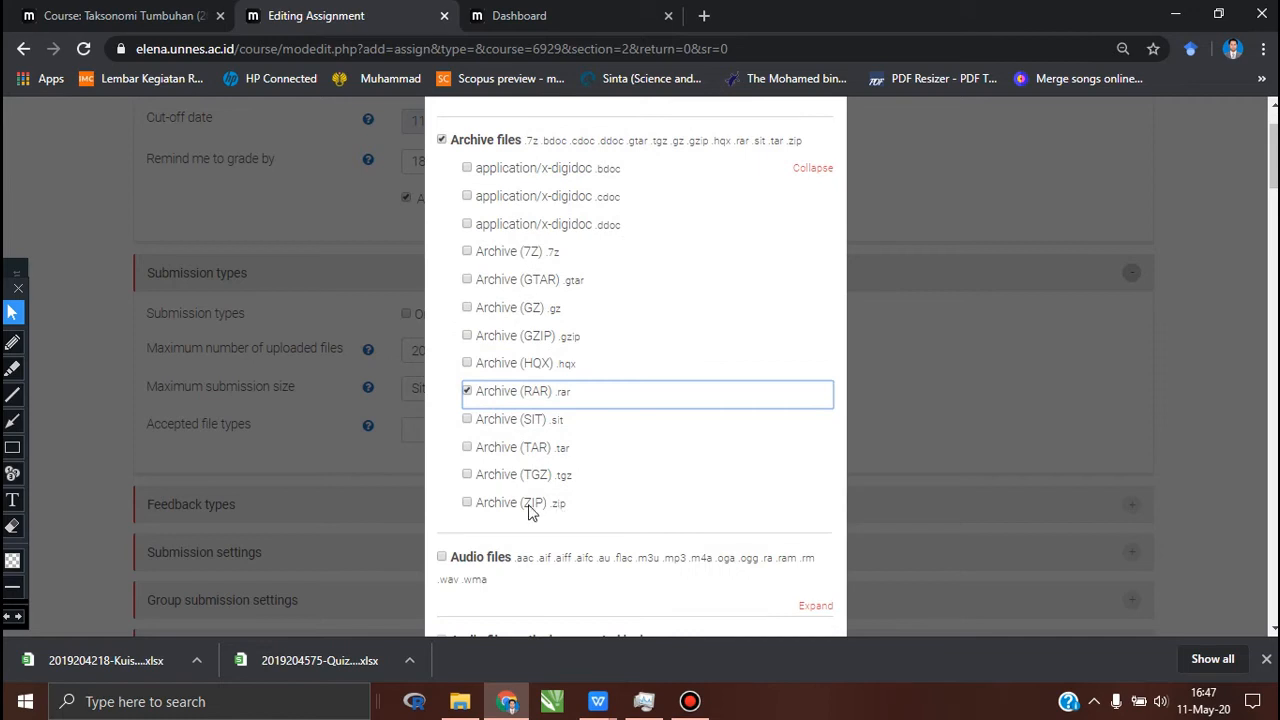
pyautogui.click(469, 504)
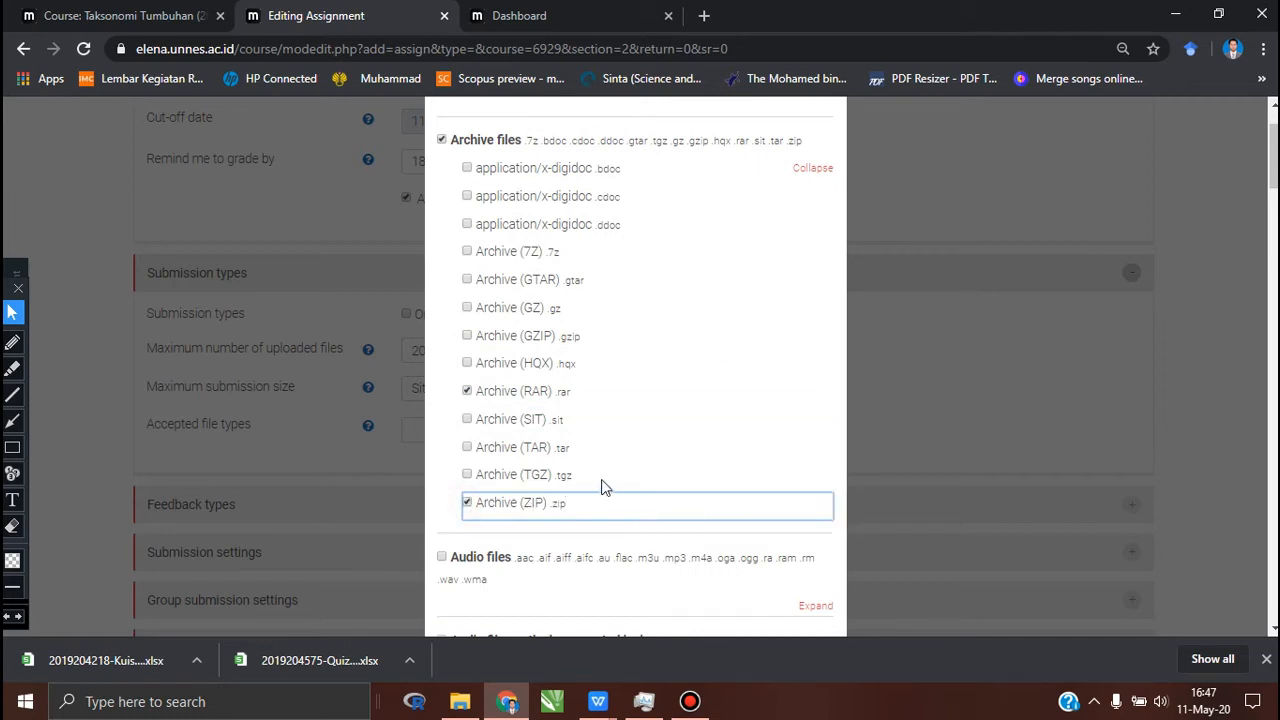
pyautogui.scroll(-20, 549, 482)
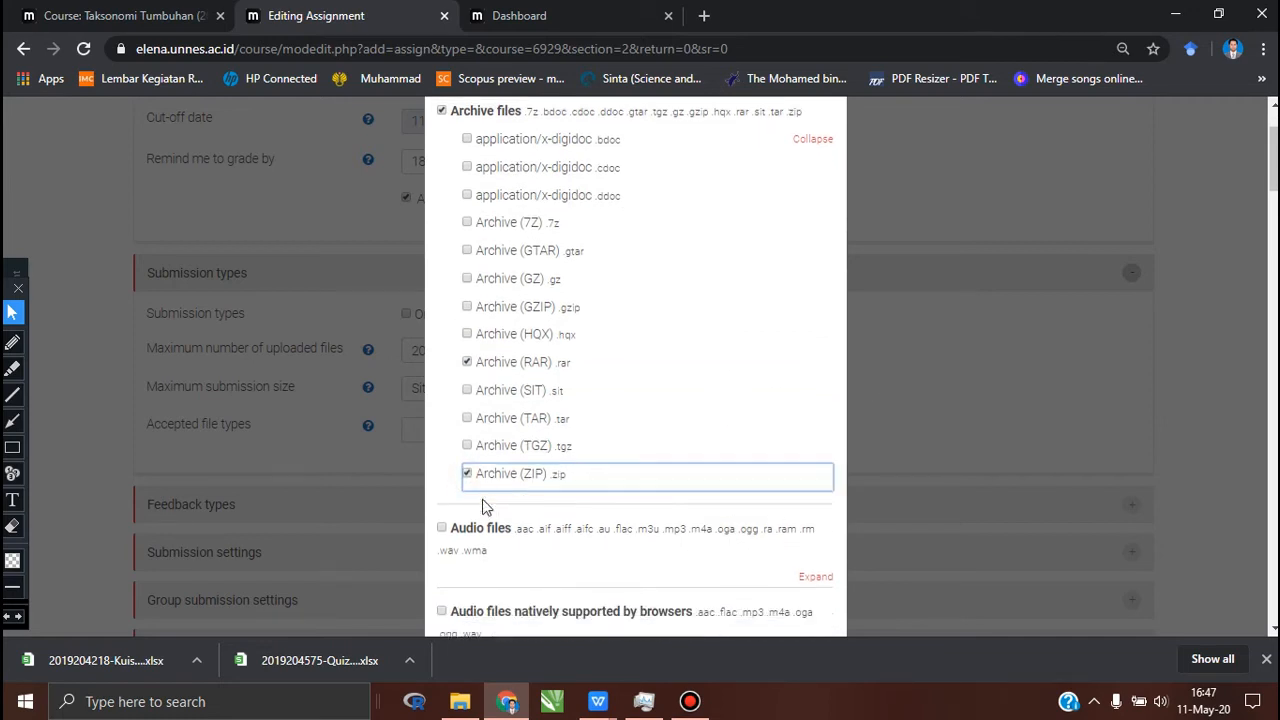
pyautogui.scroll(-10, 549, 482)
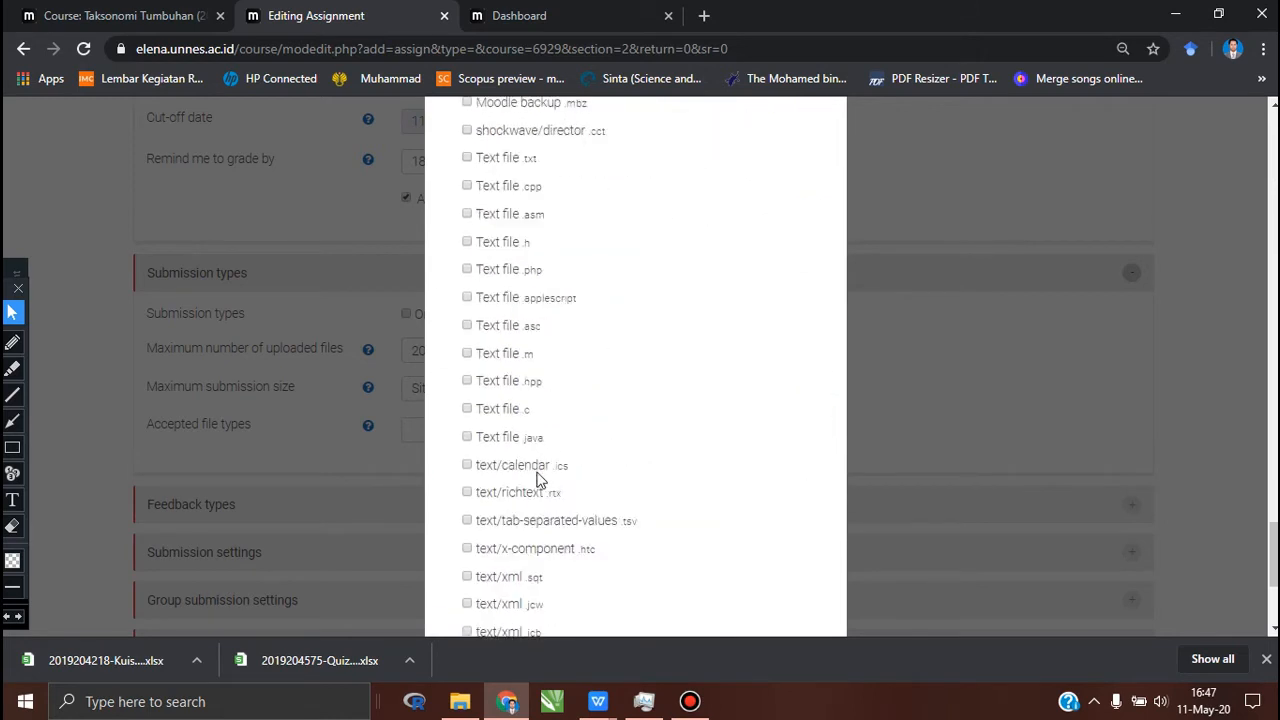
pyautogui.click(726, 598)
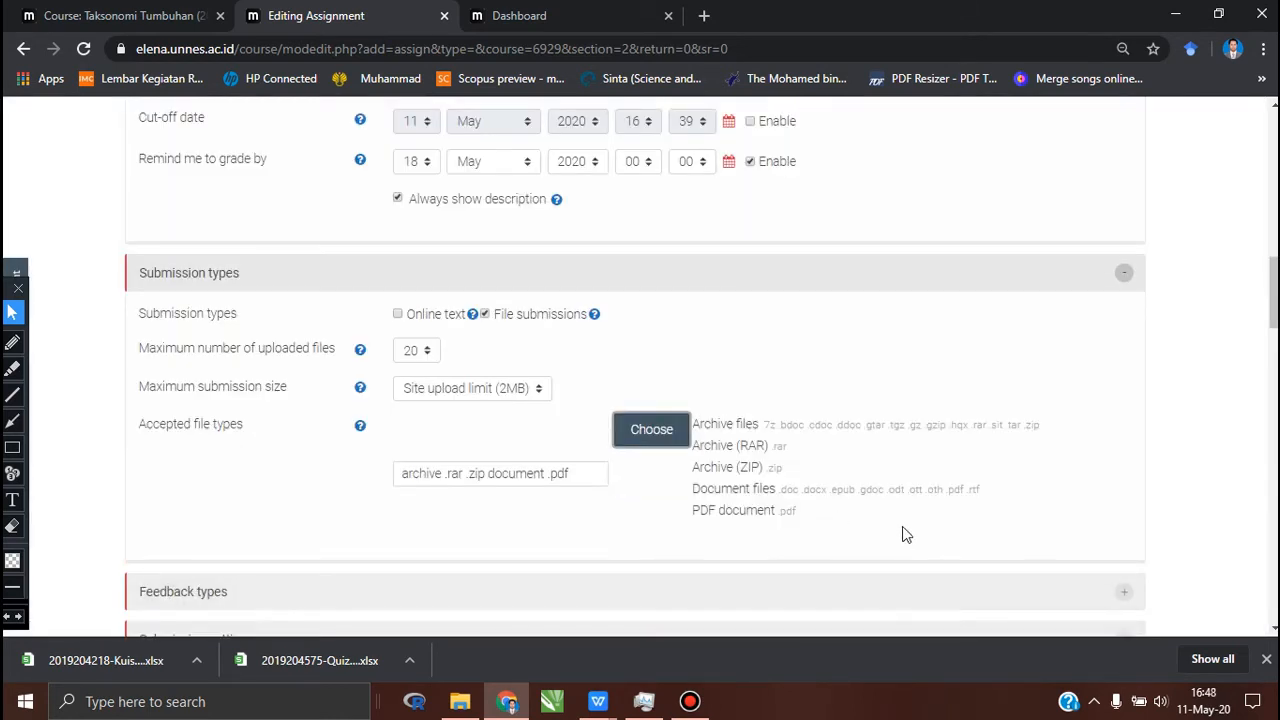
# Step: Look over the remaining collapsed settings sections, and save the assignment, returning to the course page
pyautogui.scroll(-3, 902, 527)
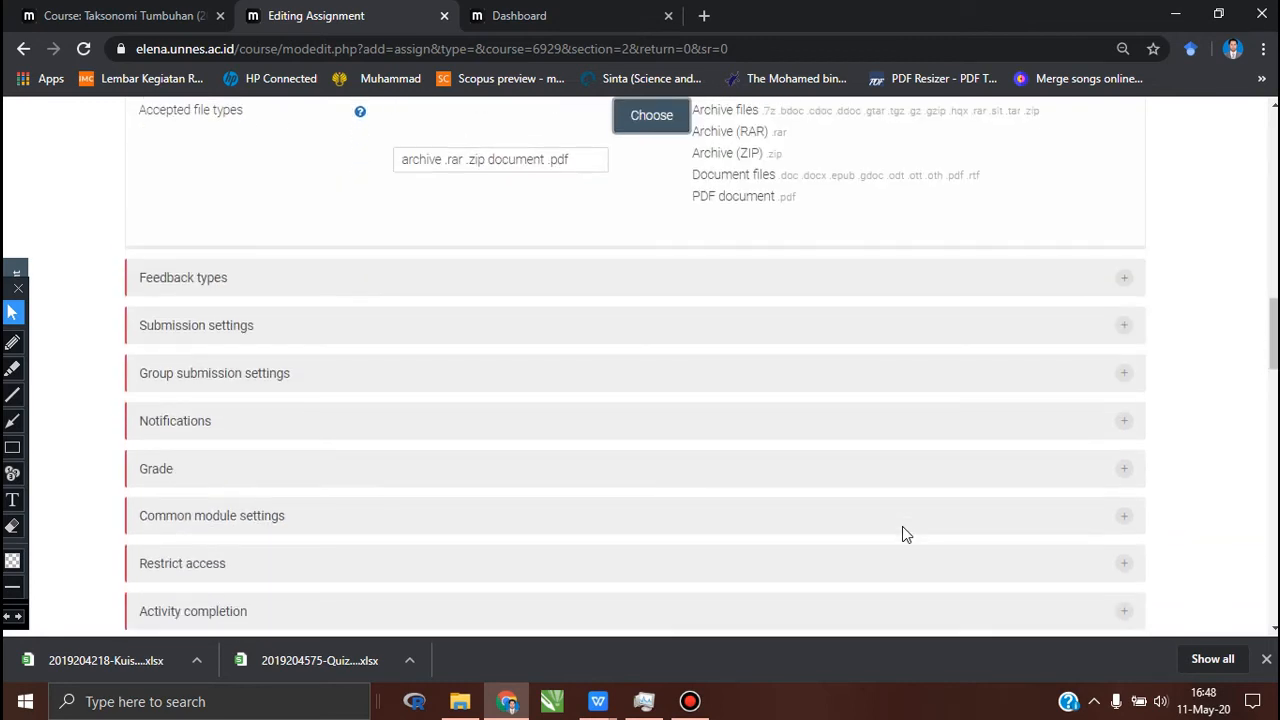
pyautogui.scroll(-1, 902, 527)
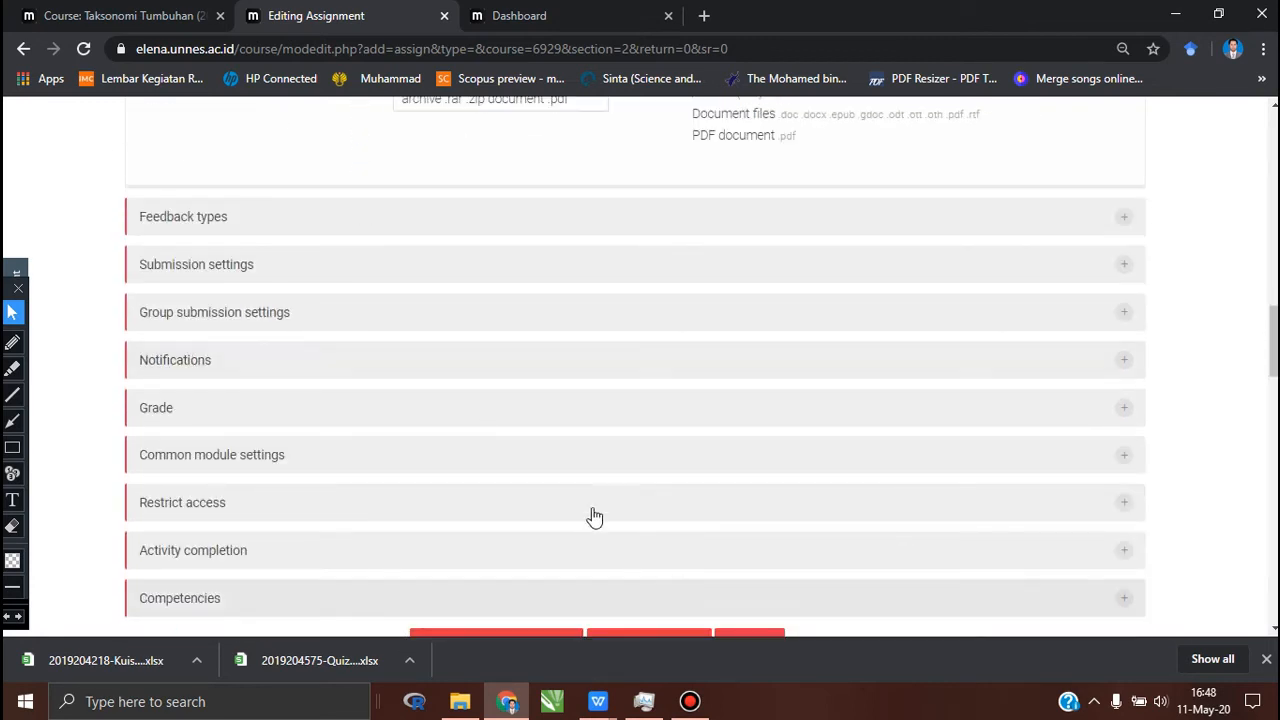
pyautogui.scroll(-2, 594, 517)
pyautogui.scroll(1, 594, 514)
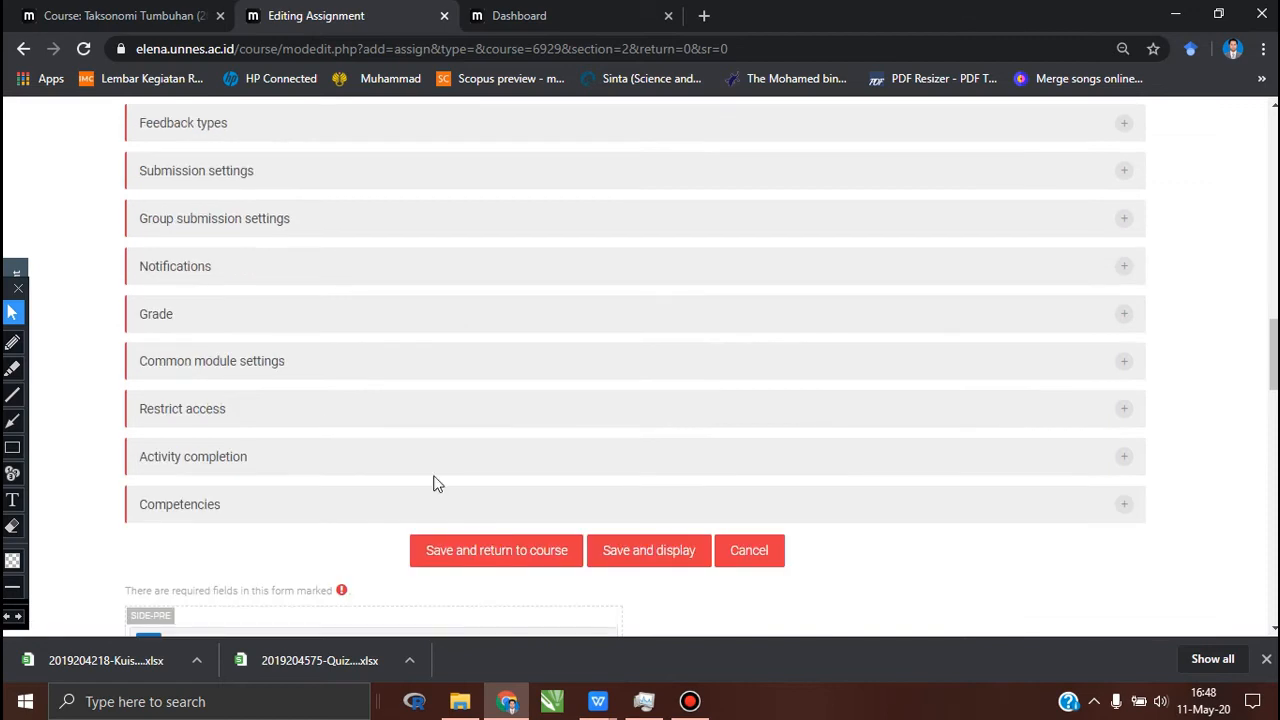
pyautogui.scroll(2, 334, 314)
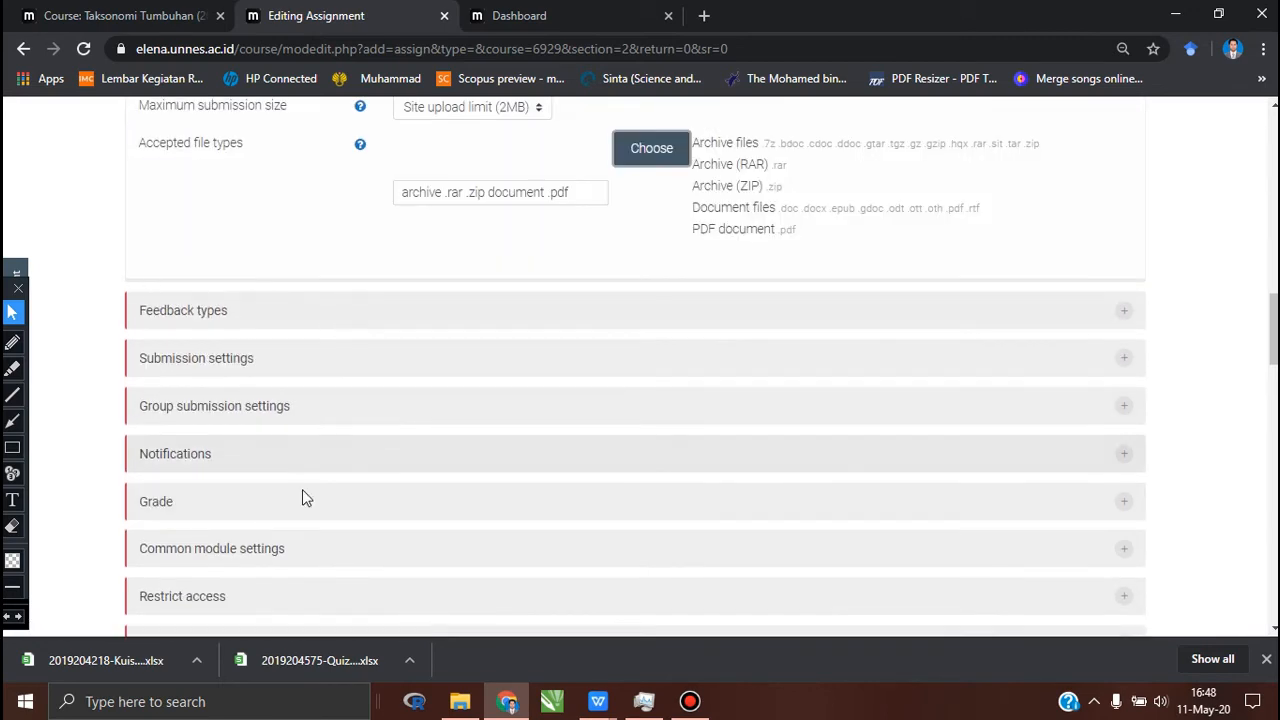
pyautogui.scroll(-1, 303, 492)
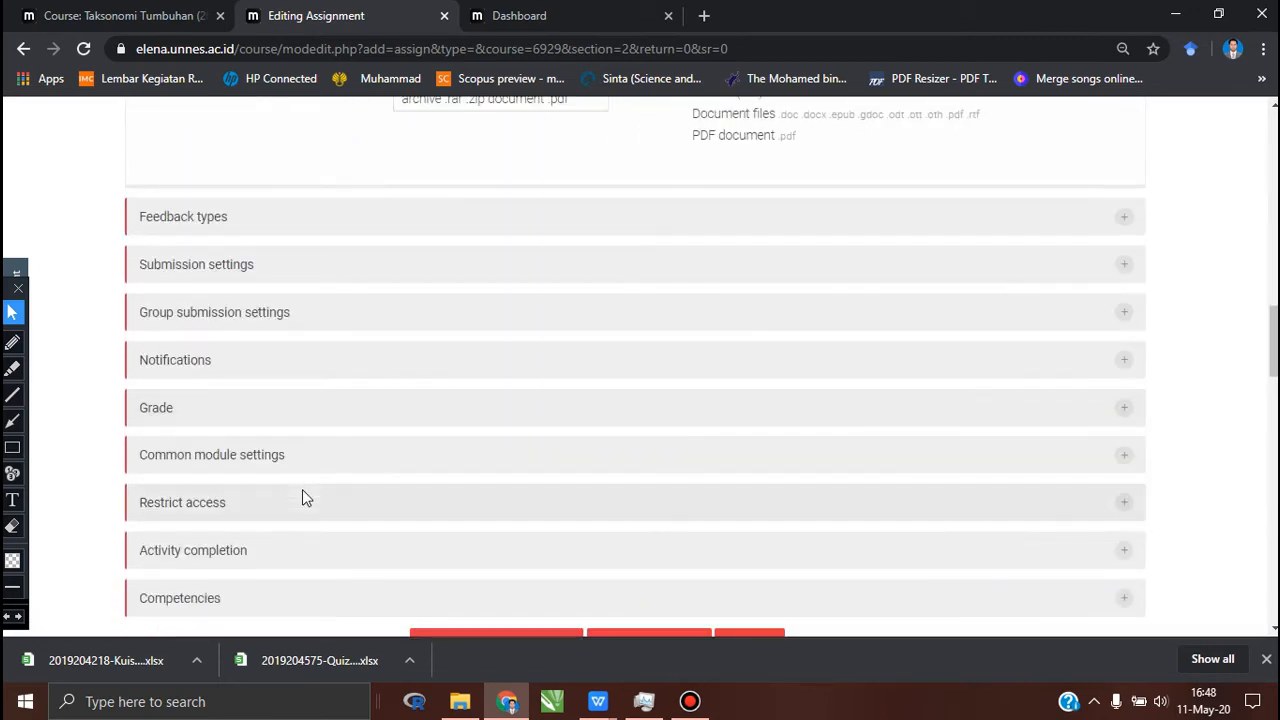
pyautogui.scroll(-2, 305, 497)
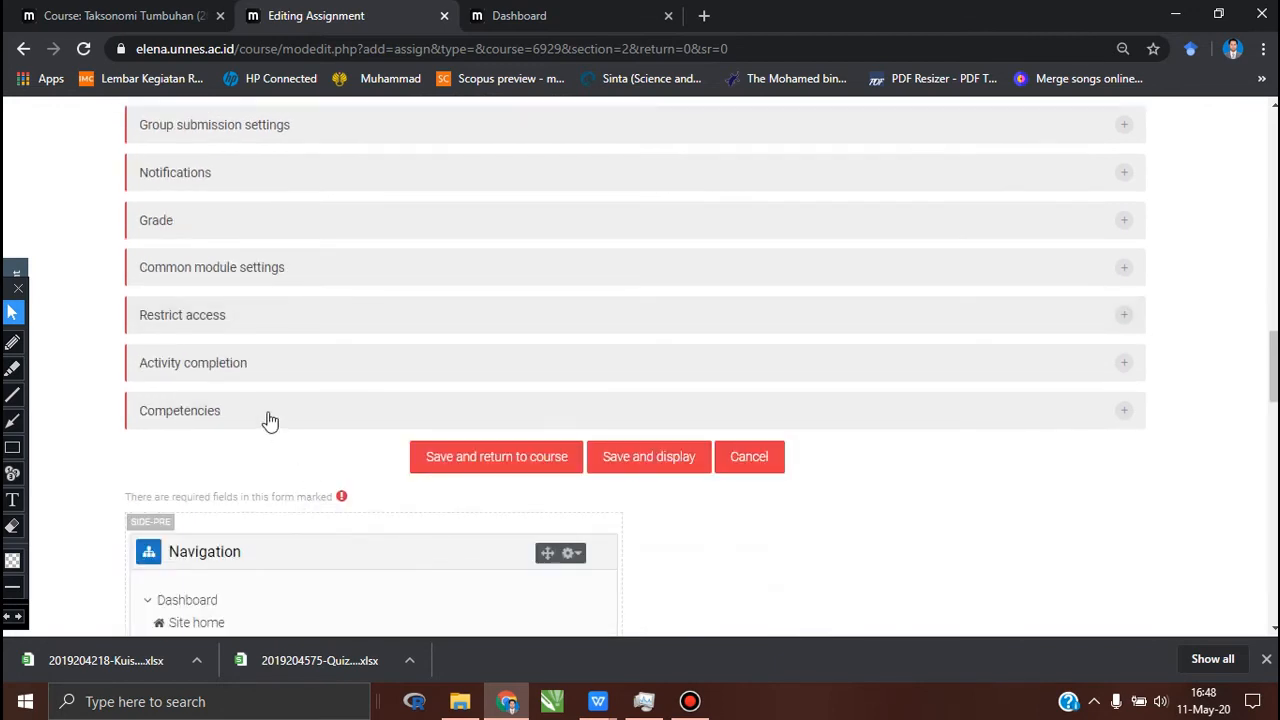
pyautogui.click(446, 466)
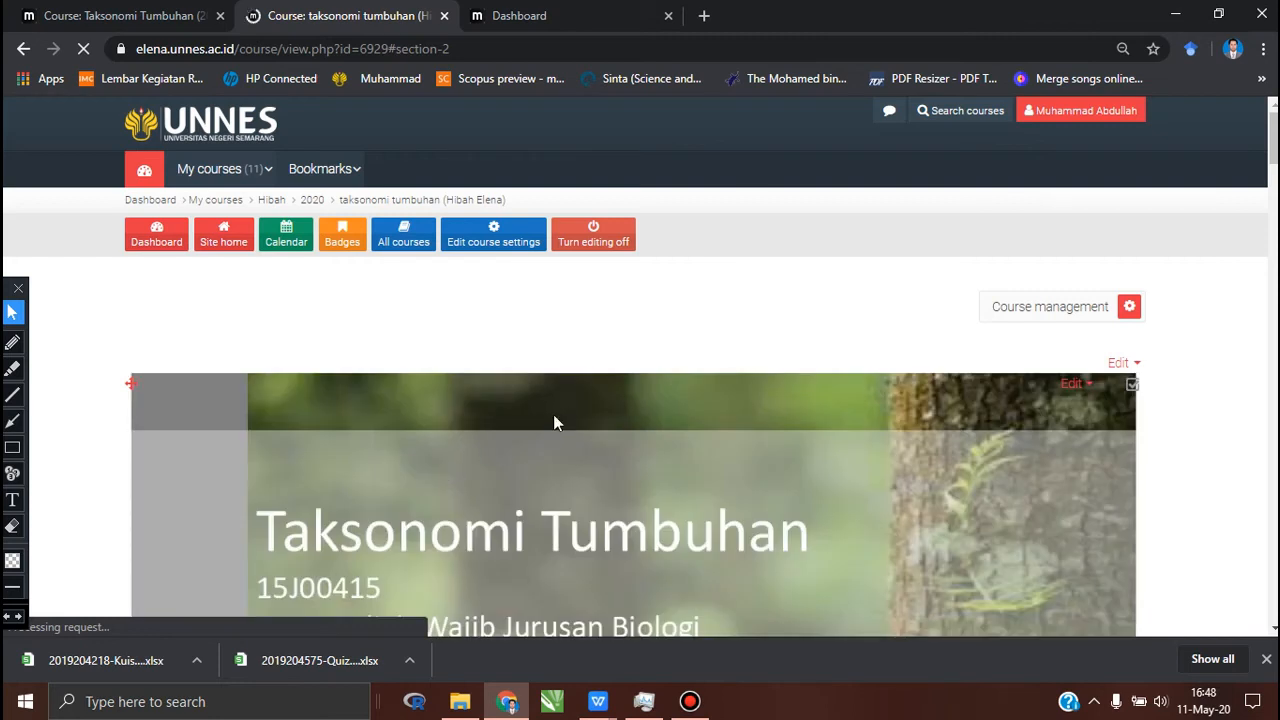
# Step: Open the Tugas Membuat artikel assignment from the course page and examine its instructions, attached guideline file and grading summary
pyautogui.scroll(-1, 553, 422)
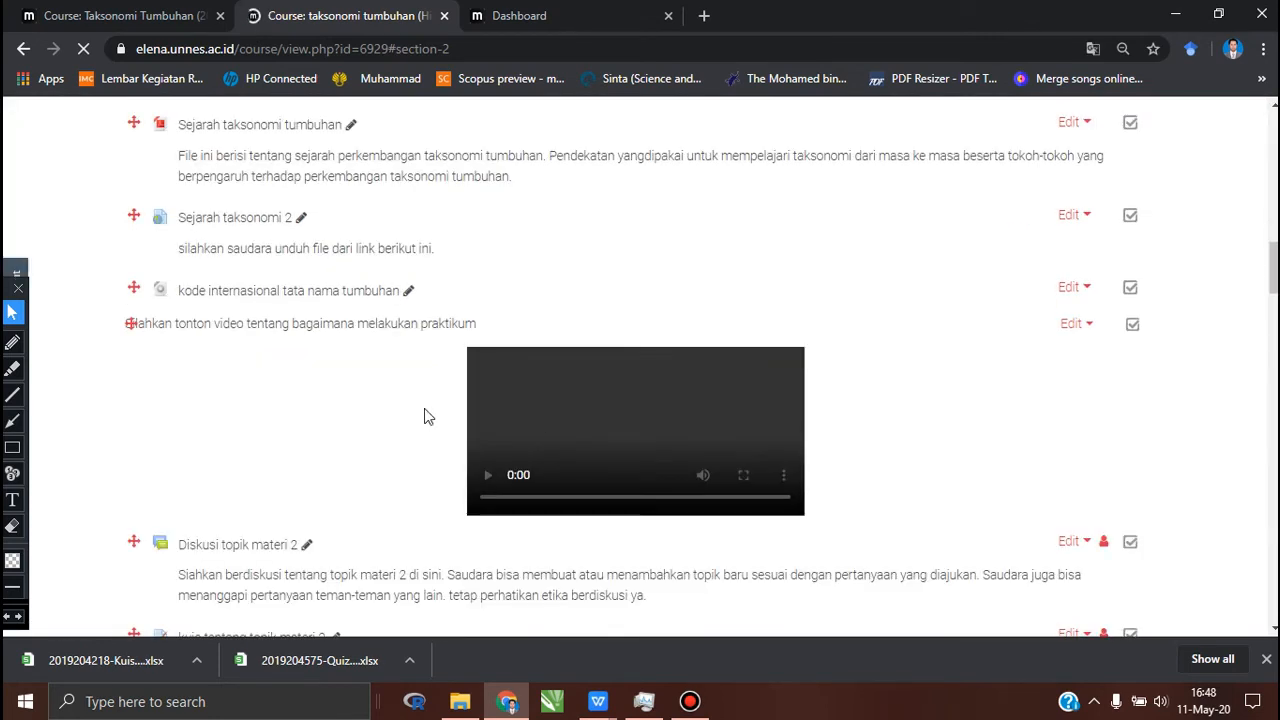
pyautogui.scroll(-3, 424, 416)
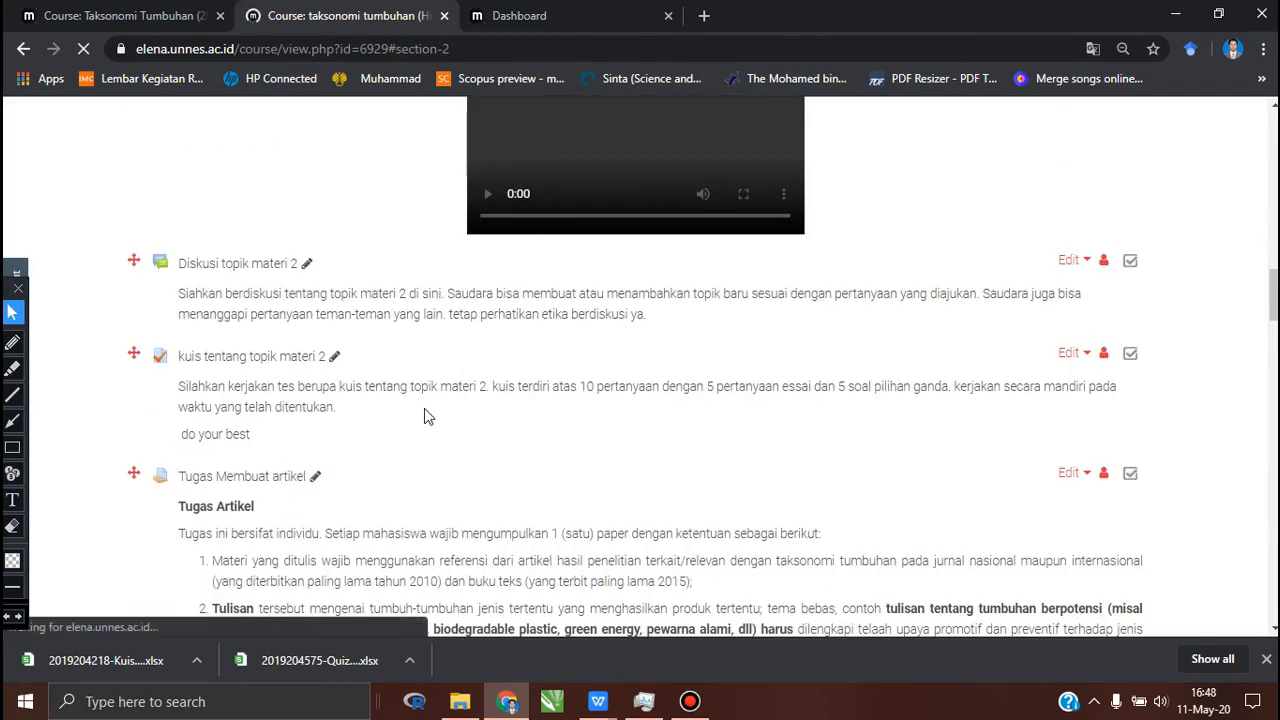
pyautogui.scroll(-2, 424, 416)
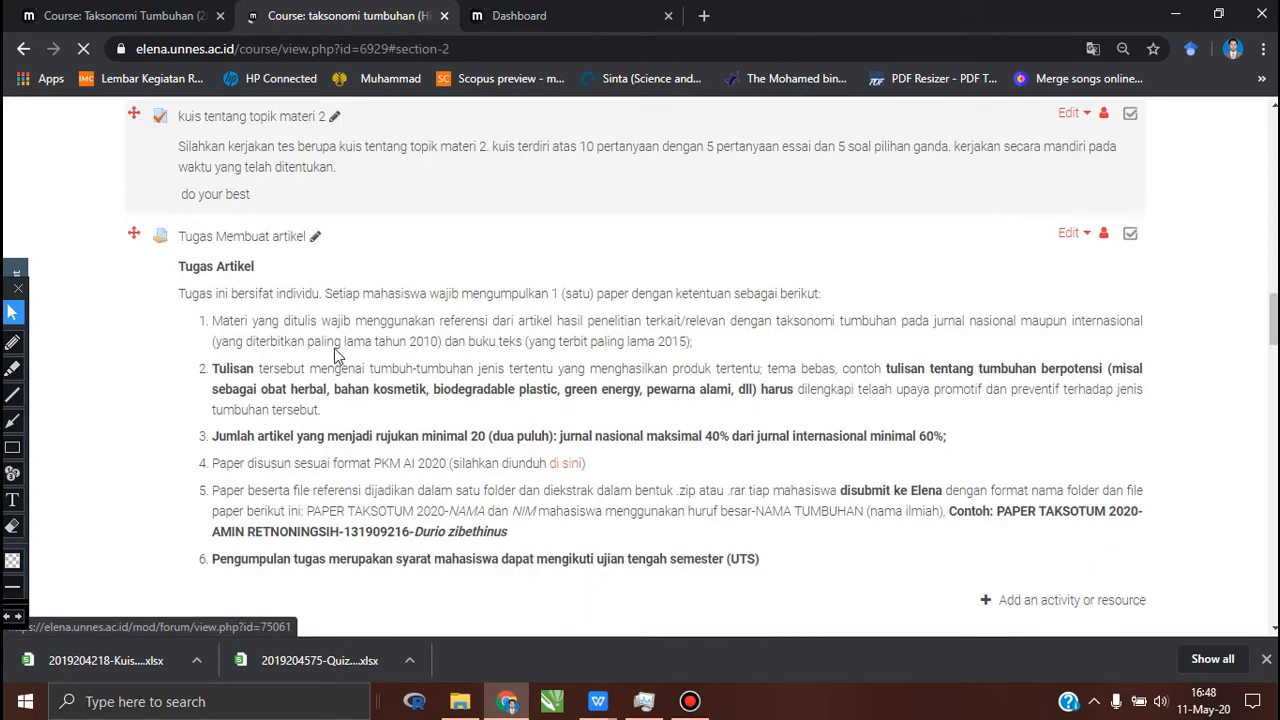
pyautogui.scroll(-1, 310, 300)
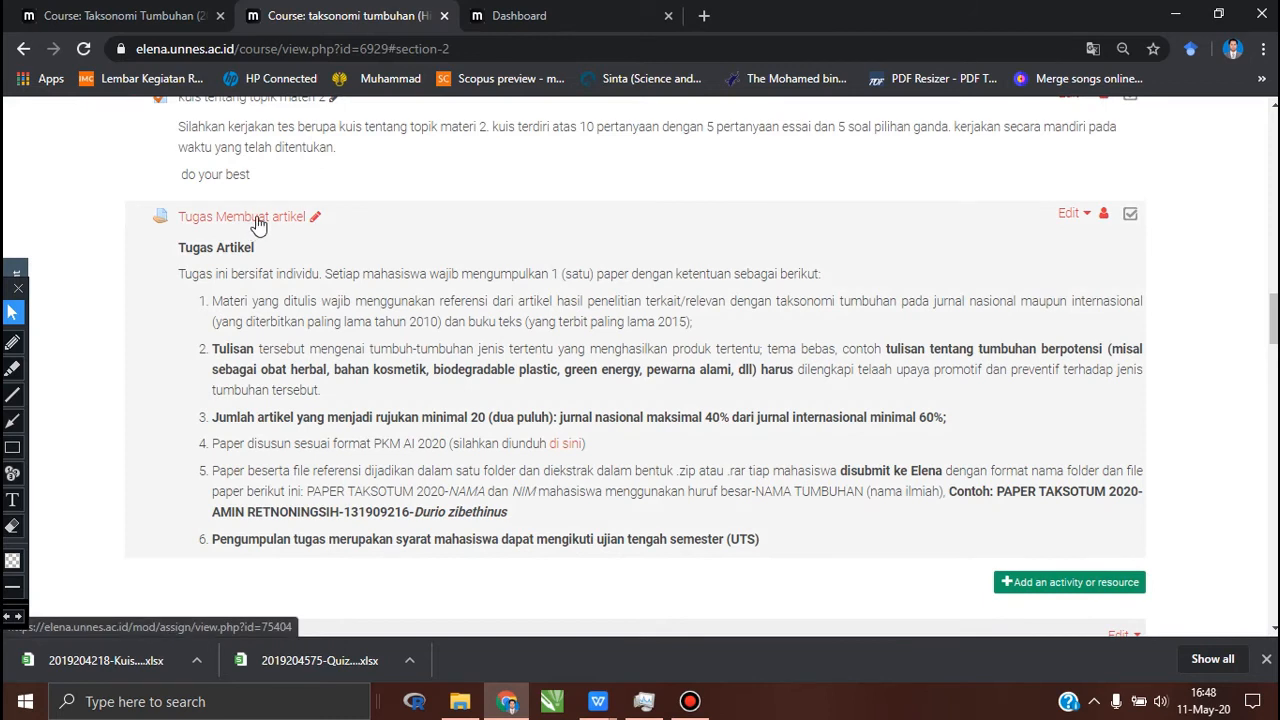
pyautogui.click(258, 220)
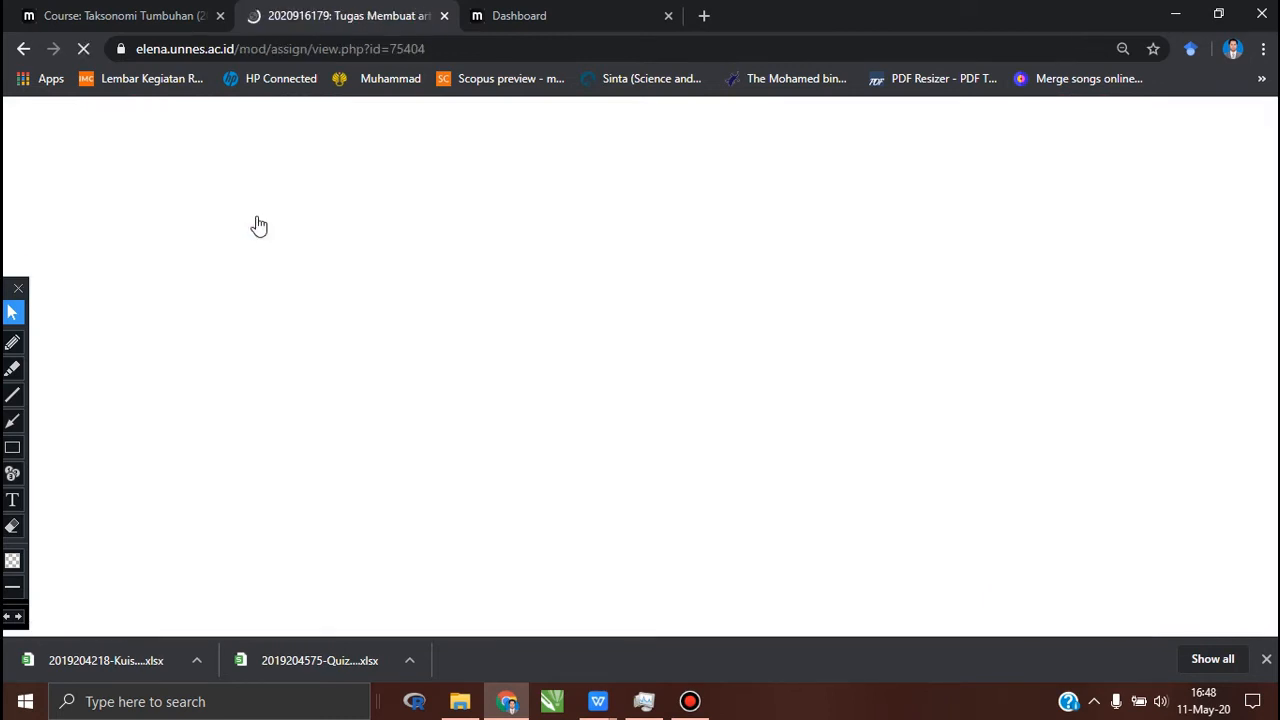
pyautogui.scroll(-2, 660, 374)
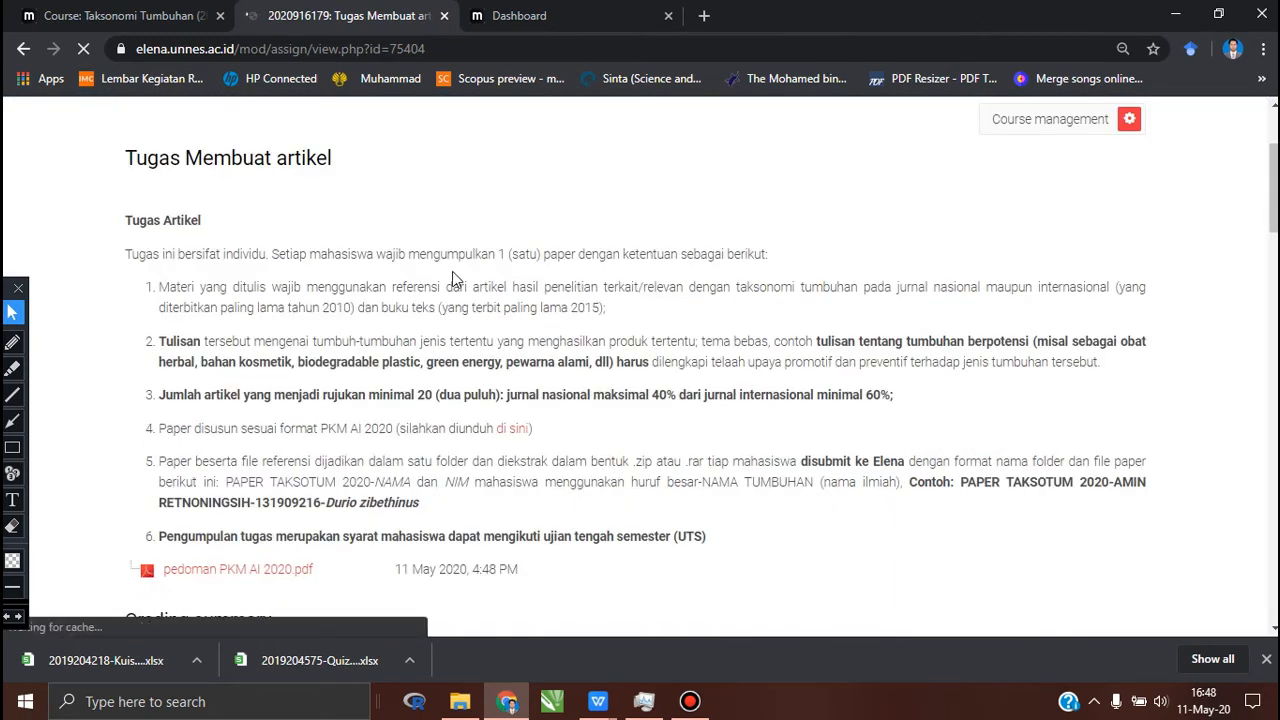
pyautogui.scroll(-1, 452, 271)
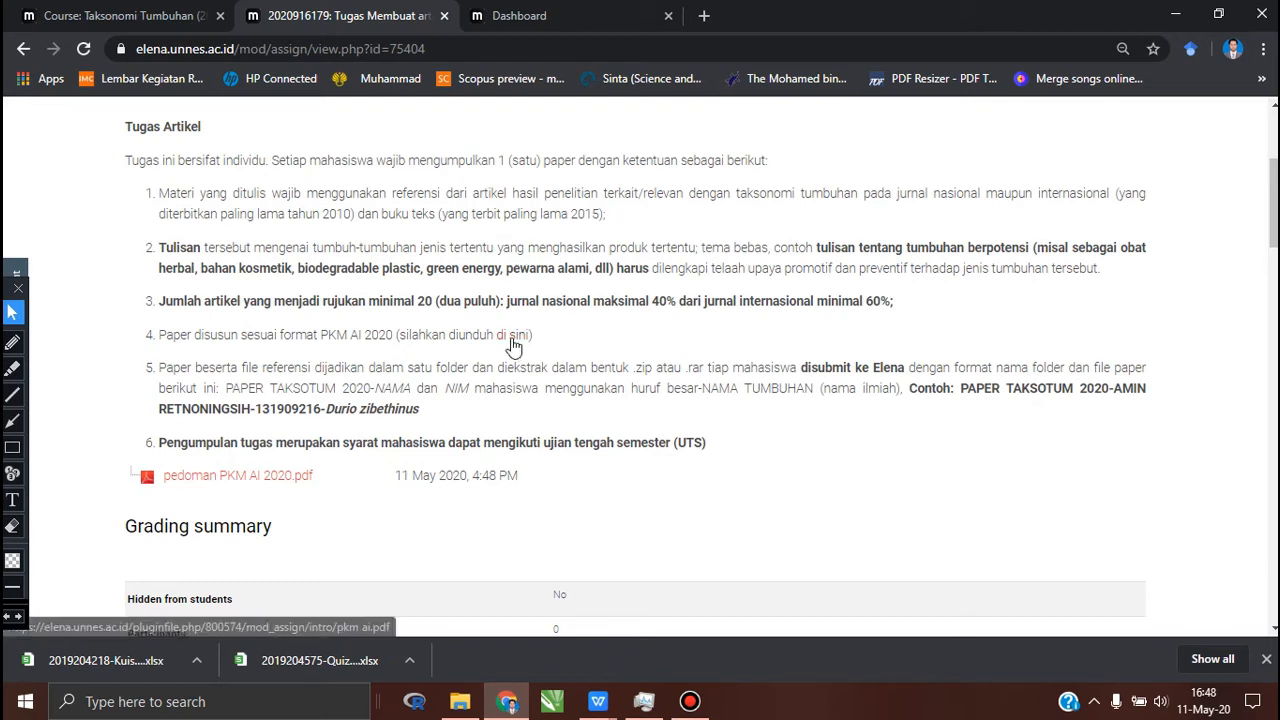
pyautogui.scroll(-1, 540, 362)
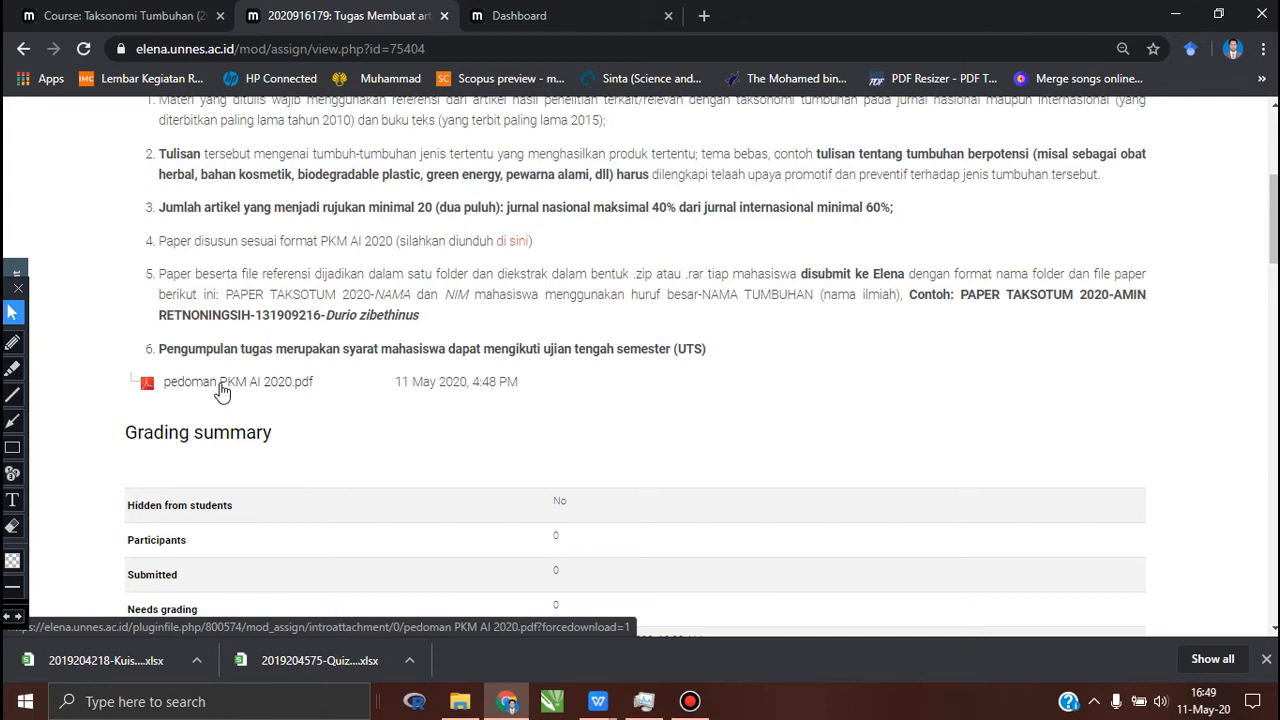
pyautogui.scroll(-3, 222, 391)
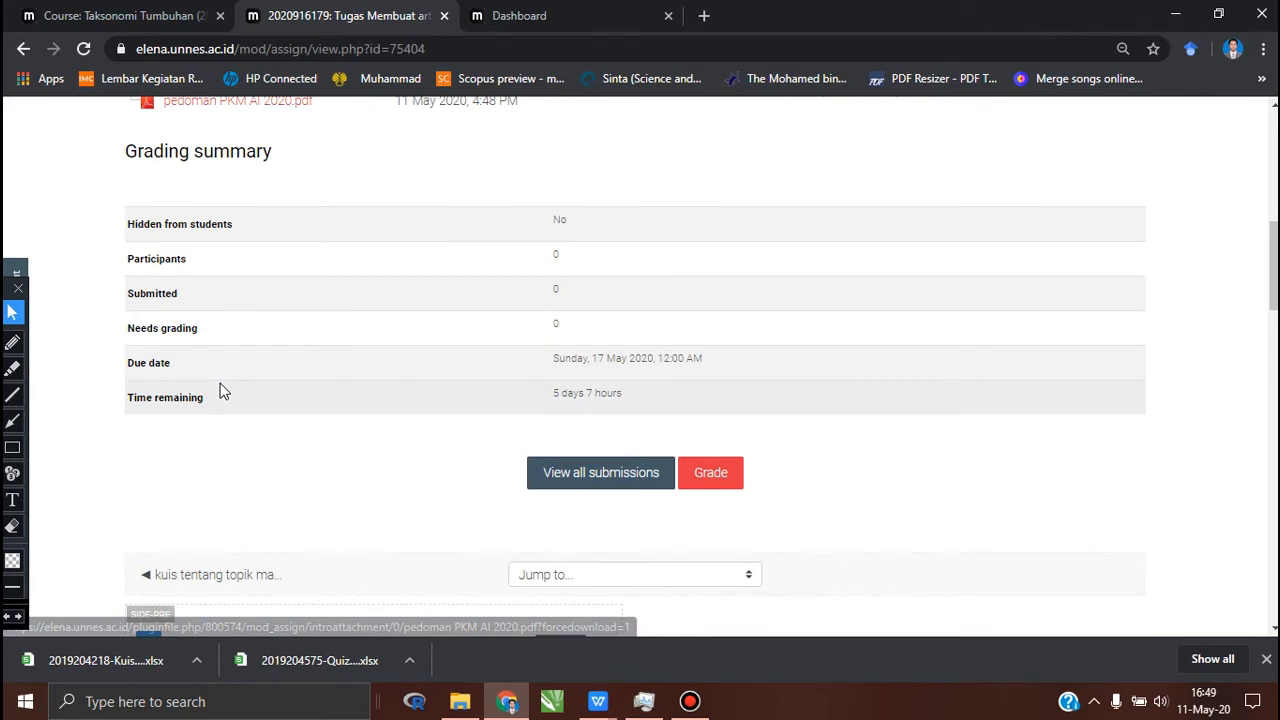
# Step: Switch to the Taksonomi Tumbuhan course, open its Tugas membuat artikel (paper) assignment and examine the instructions and grading summary
pyautogui.scroll(5, 222, 391)
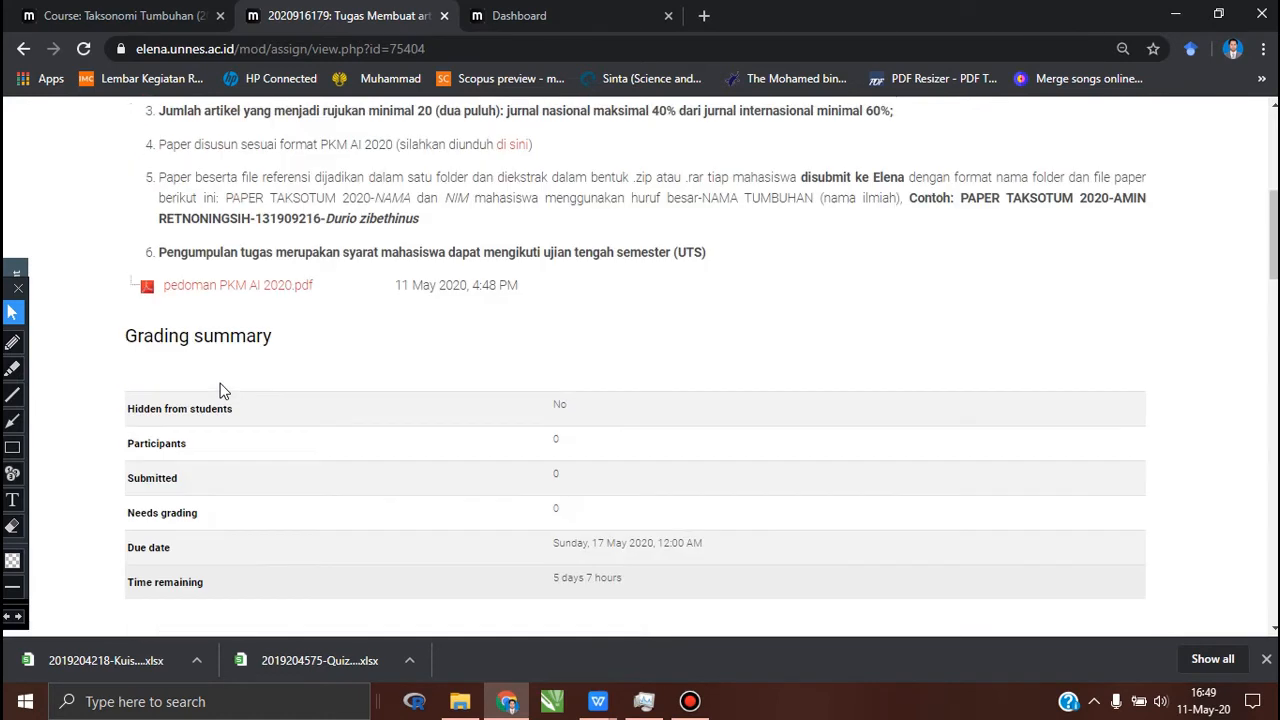
pyautogui.scroll(1, 222, 391)
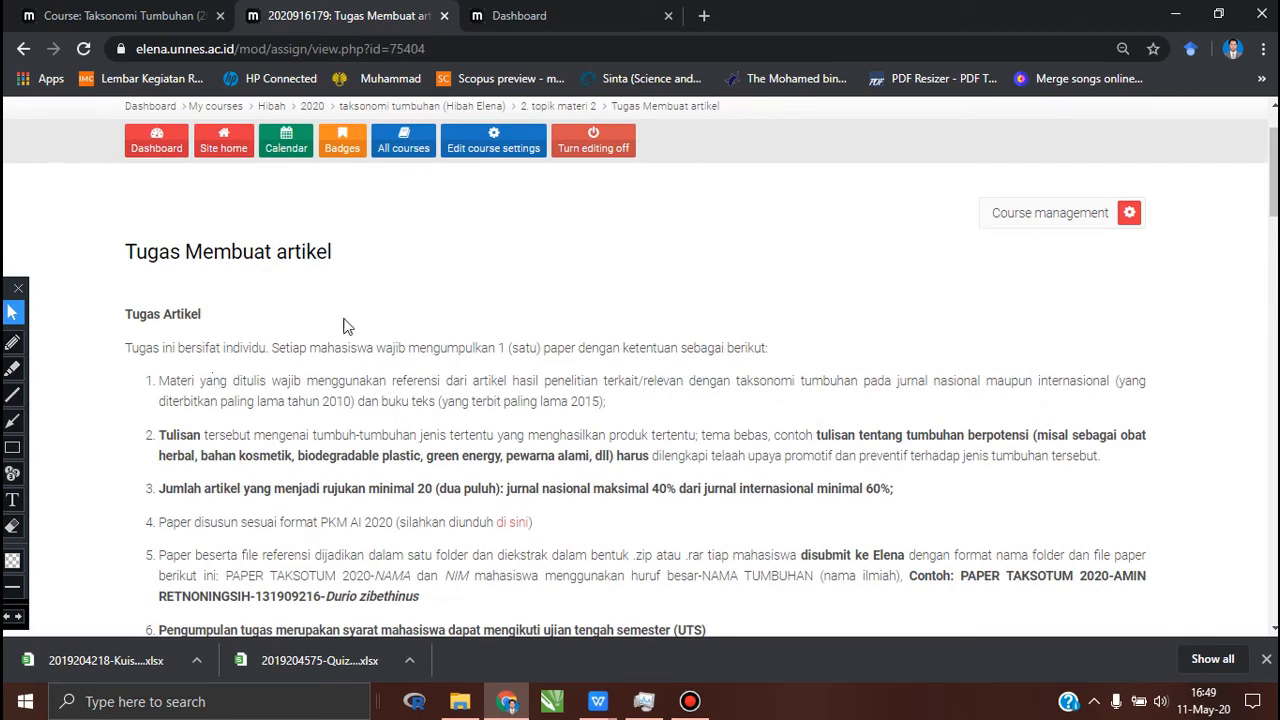
pyautogui.click(149, 15)
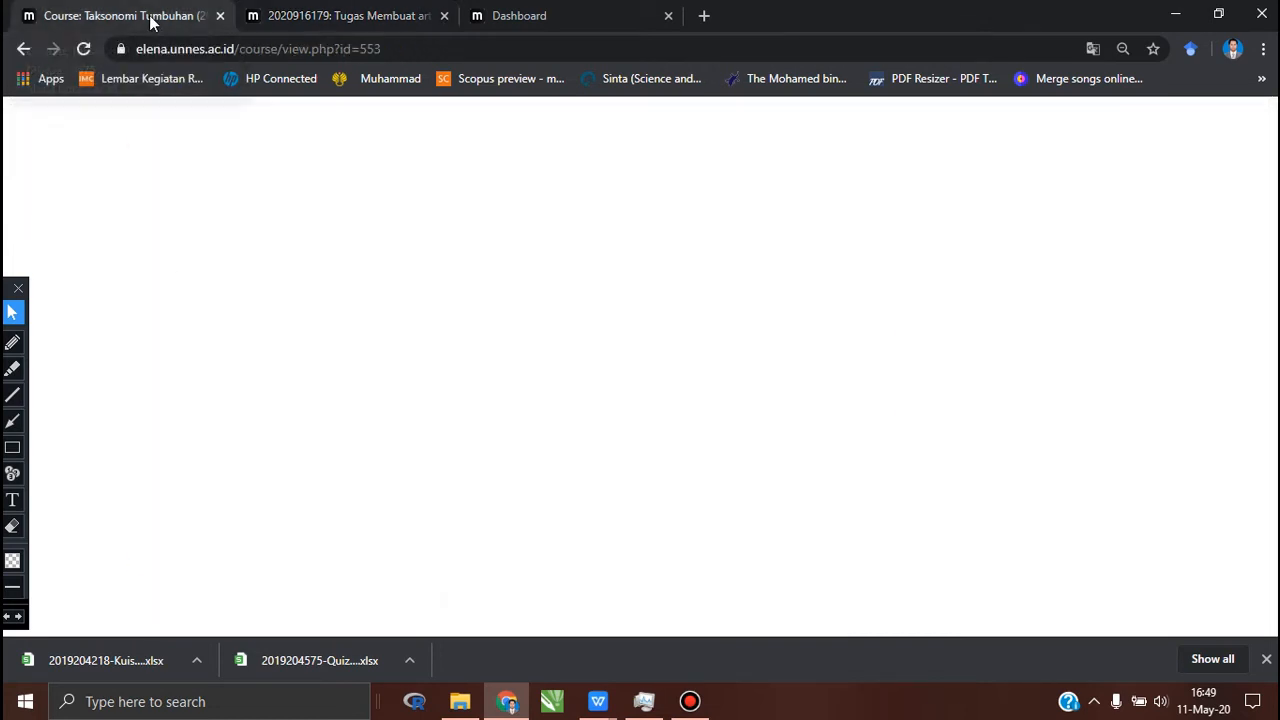
pyautogui.click(1109, 270)
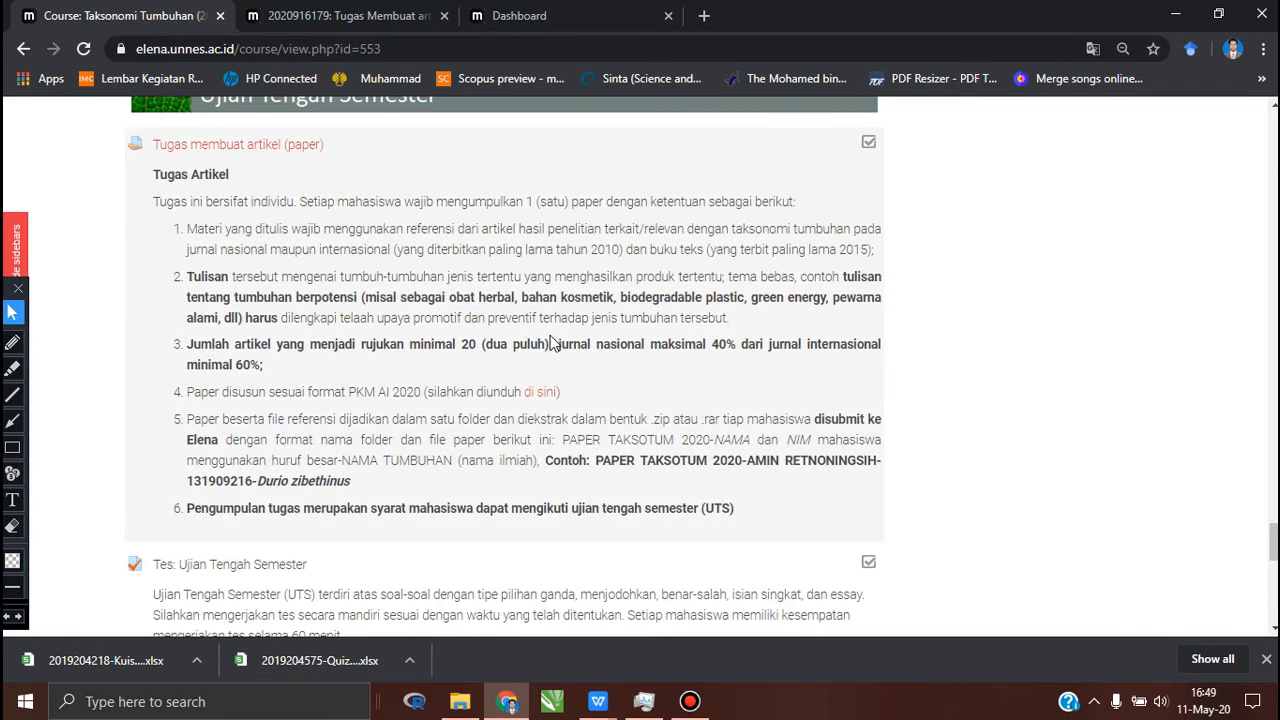
pyautogui.click(258, 148)
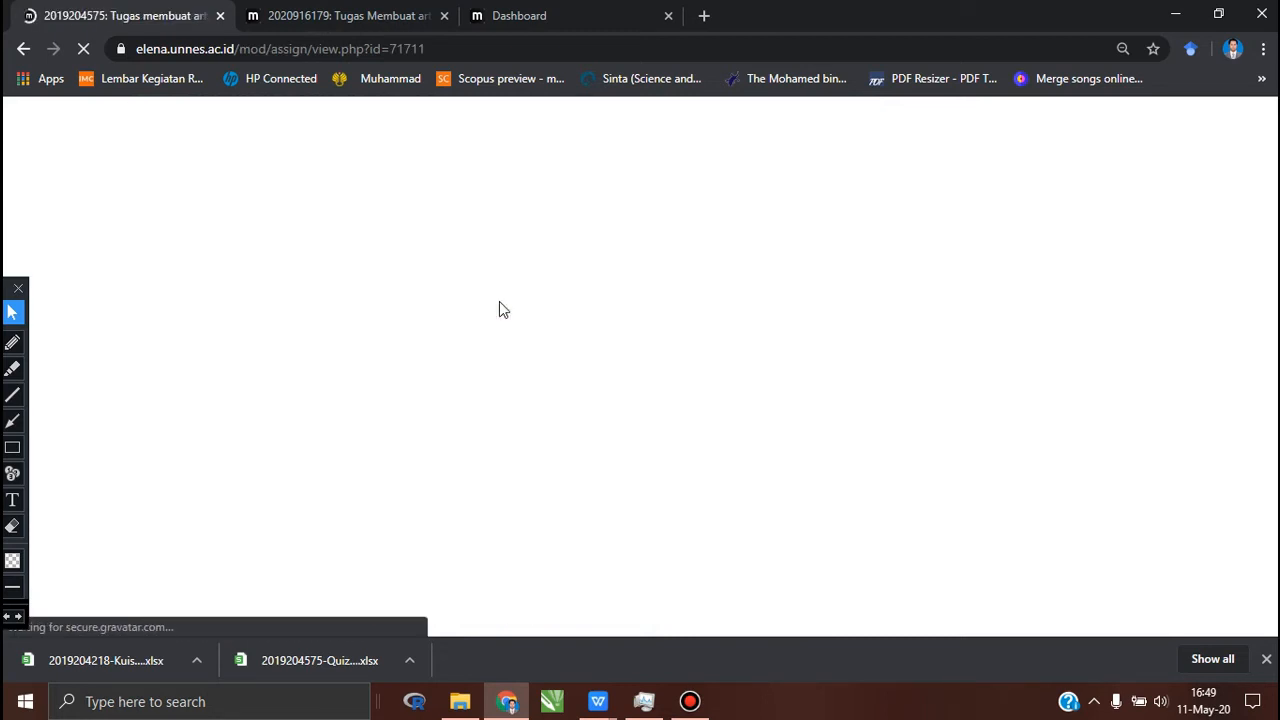
pyautogui.scroll(-2, 499, 309)
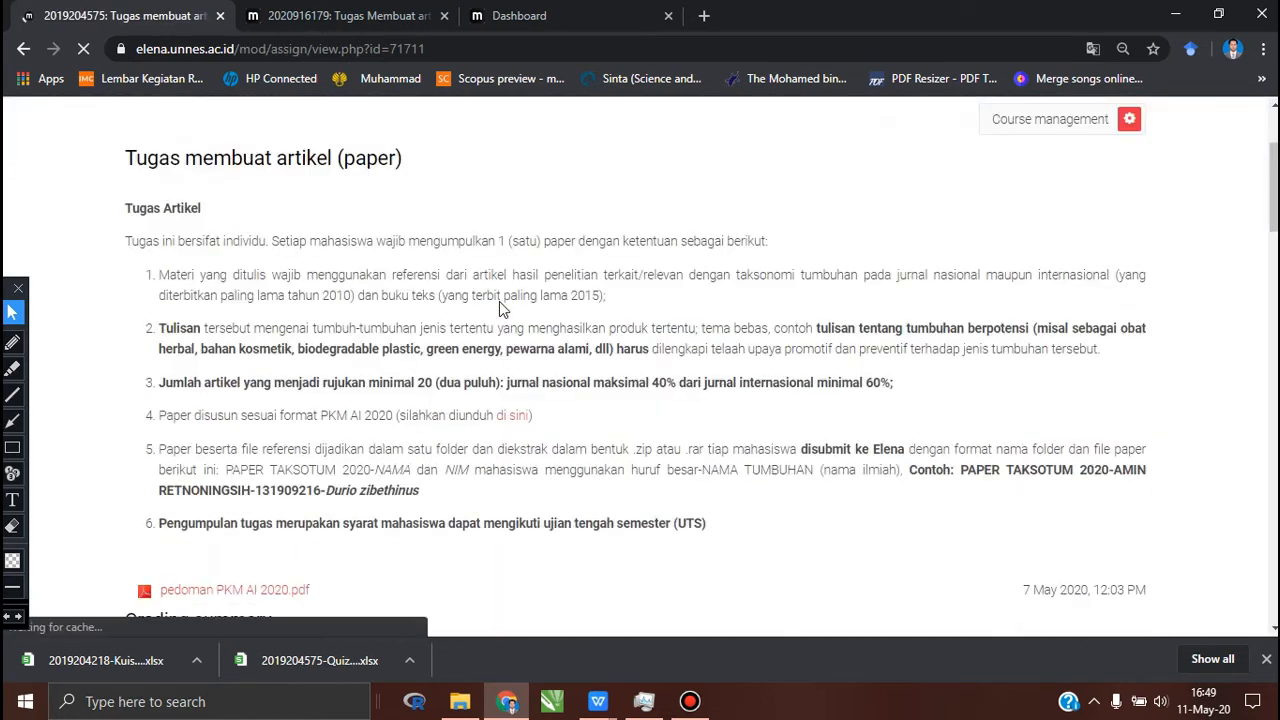
pyautogui.scroll(-2, 499, 309)
pyautogui.scroll(-3, 379, 316)
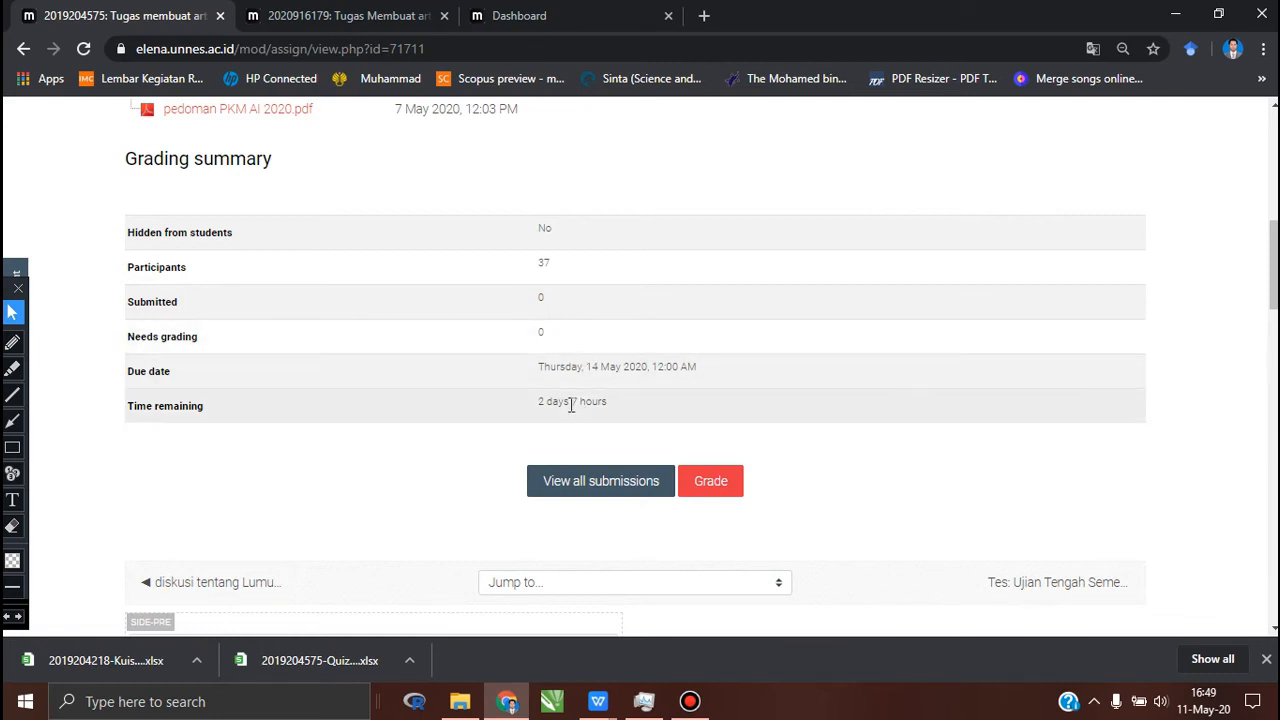
pyautogui.scroll(6, 571, 404)
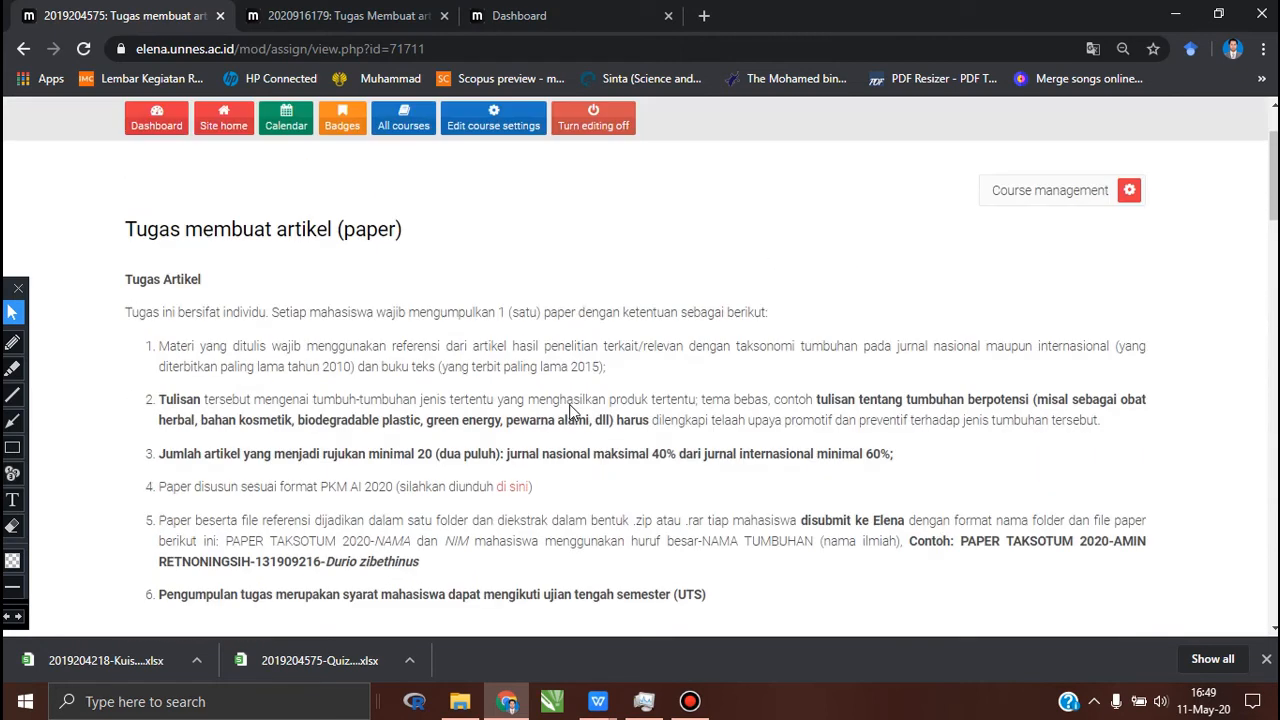
pyautogui.scroll(3, 571, 410)
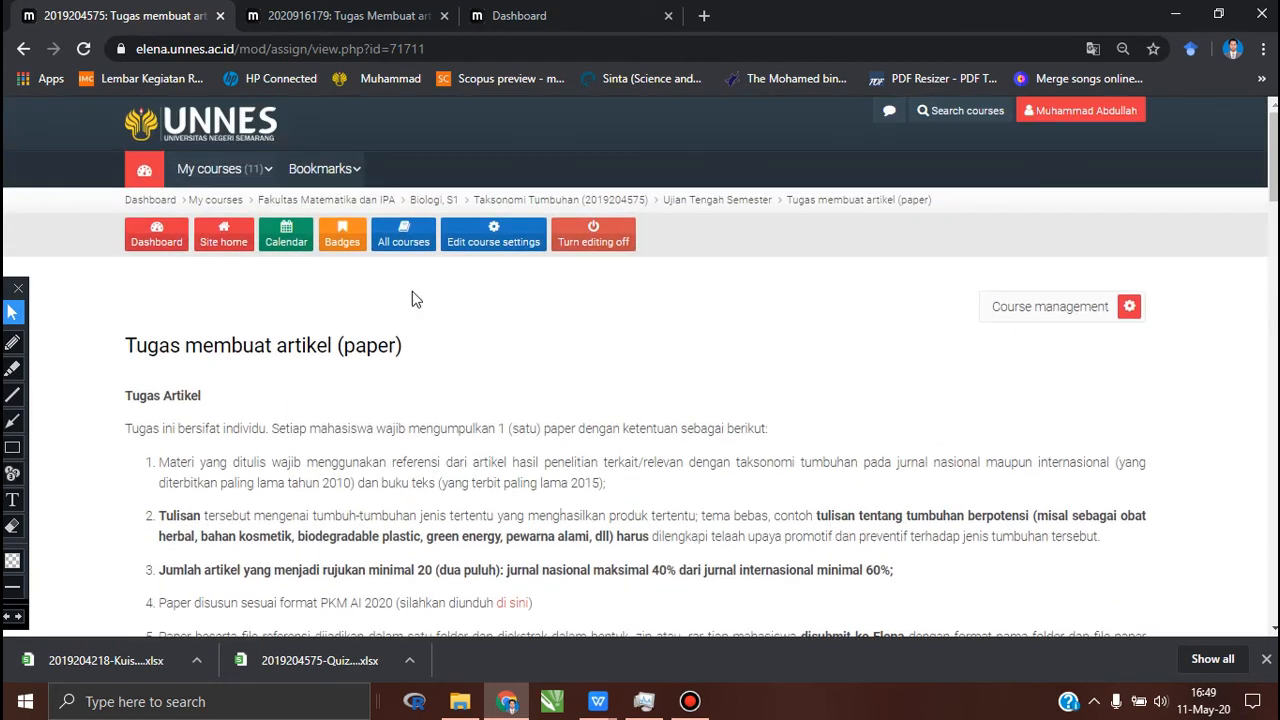
# Step: Return to the Taksonomi Tumbuhan course page and turn editing off there and on the Tugas Membuat artikel assignment page
pyautogui.click(512, 200)
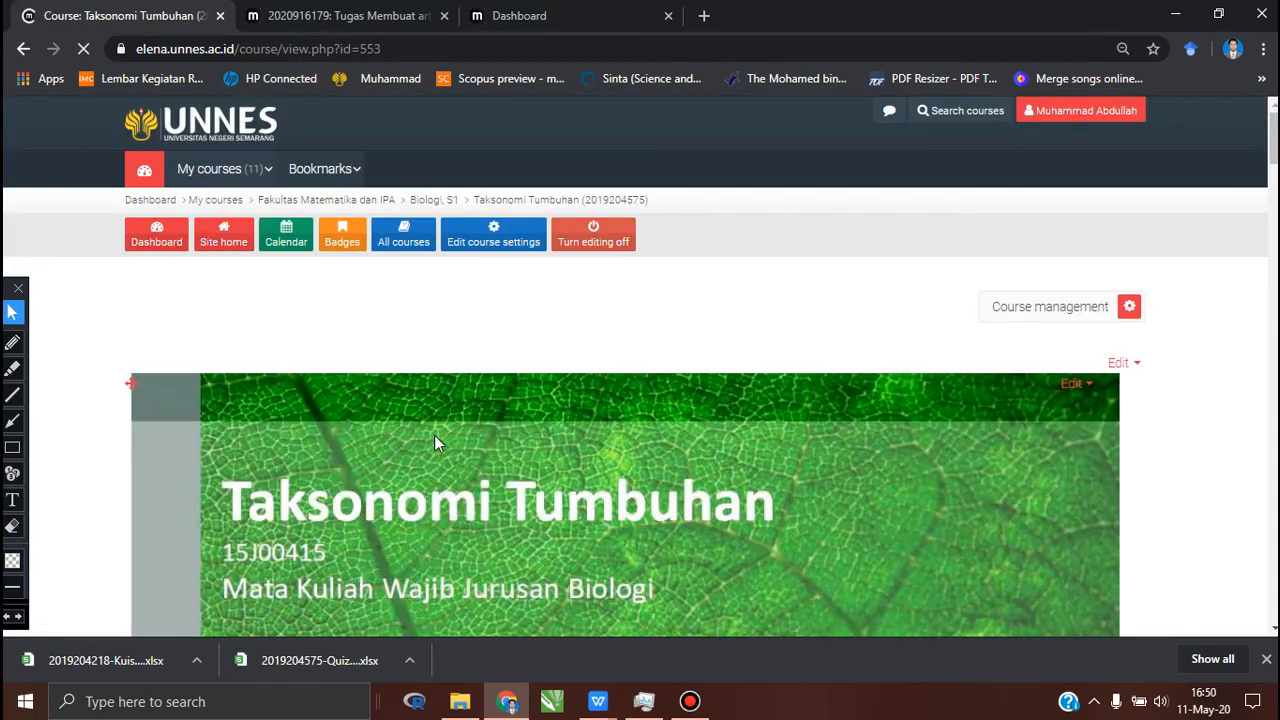
pyautogui.scroll(-1, 436, 440)
pyautogui.scroll(1, 434, 432)
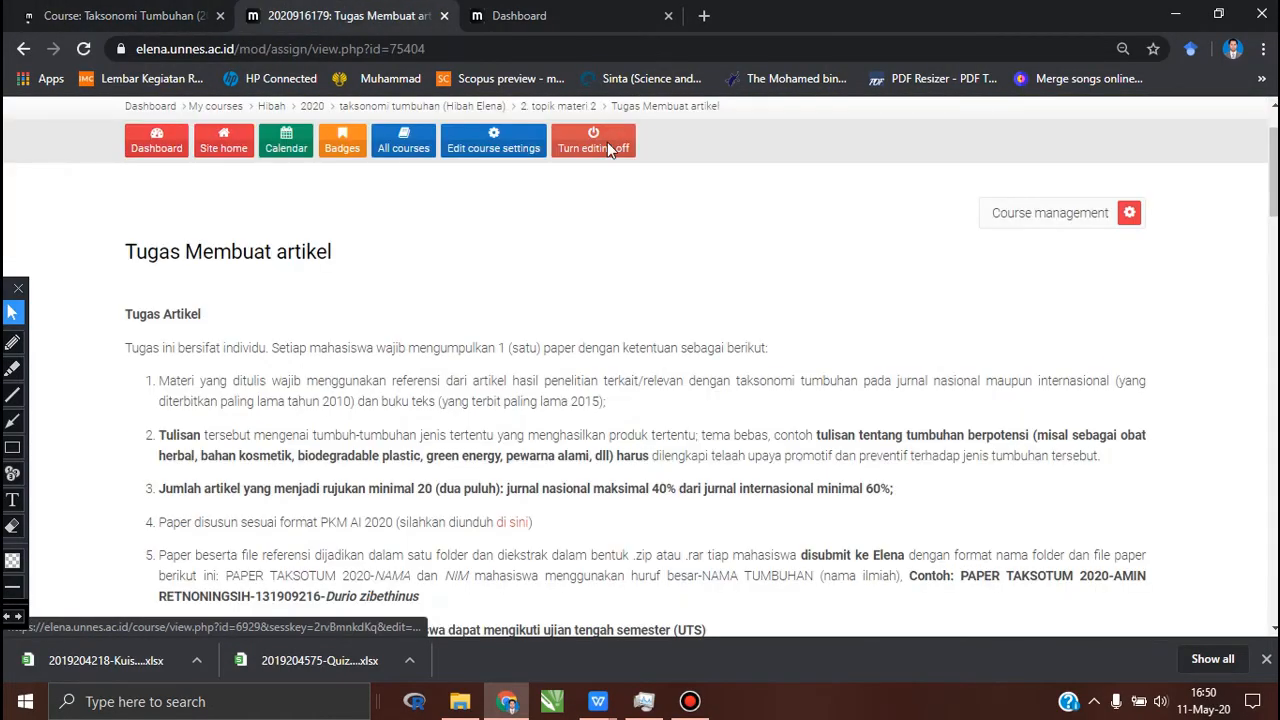
pyautogui.click(607, 148)
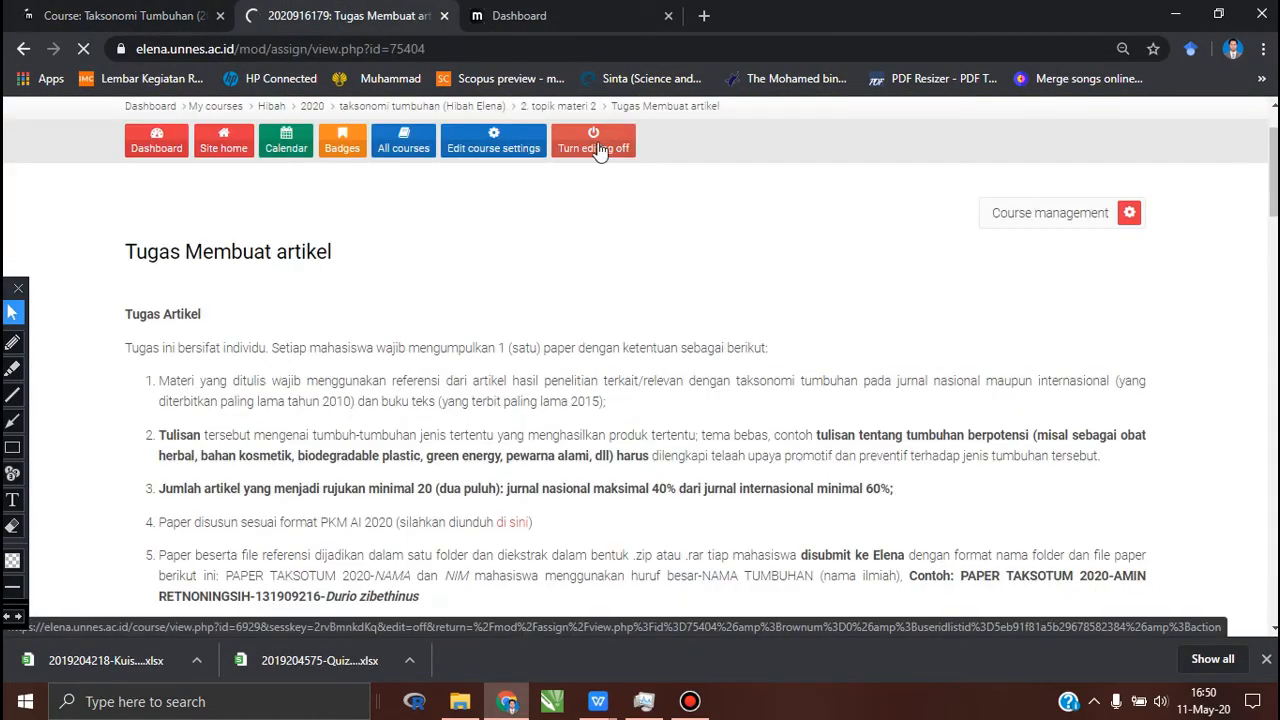
pyautogui.click(149, 19)
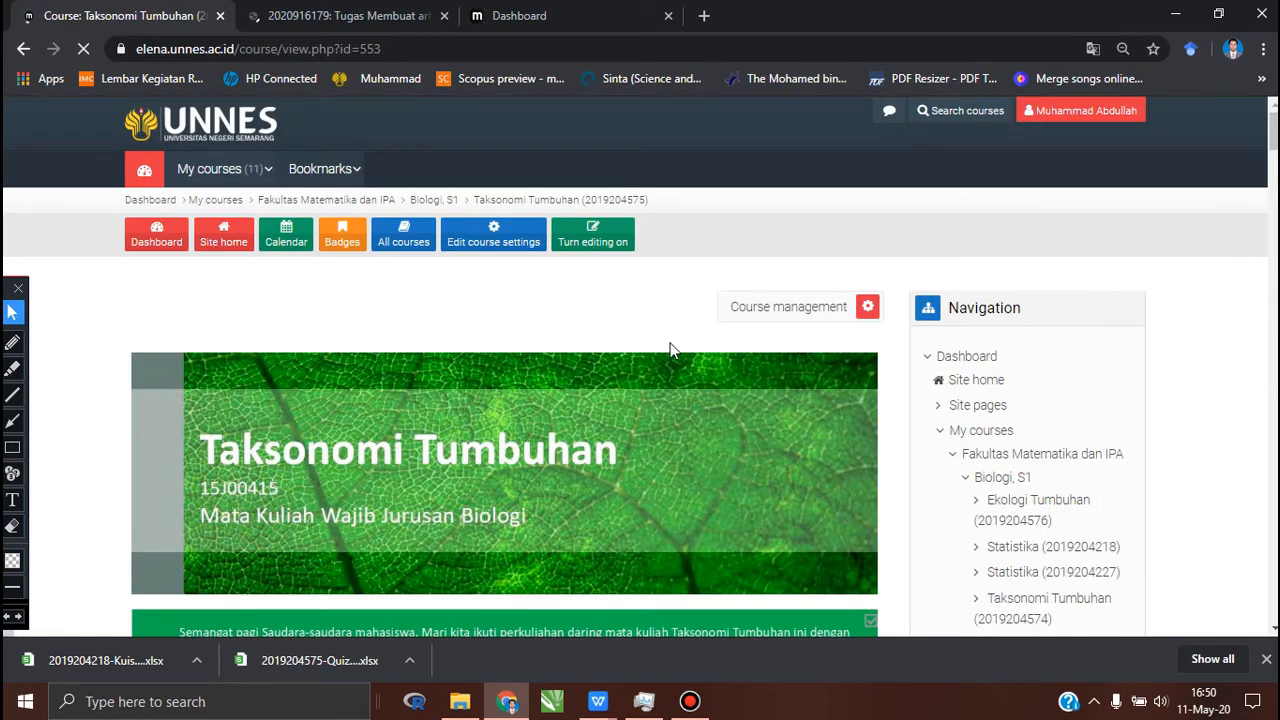
# Step: Underline the assignment title Tugas Menelaah buku "Plant Identification" in section 6 with a freehand red pen stroke
pyautogui.scroll(-5, 672, 350)
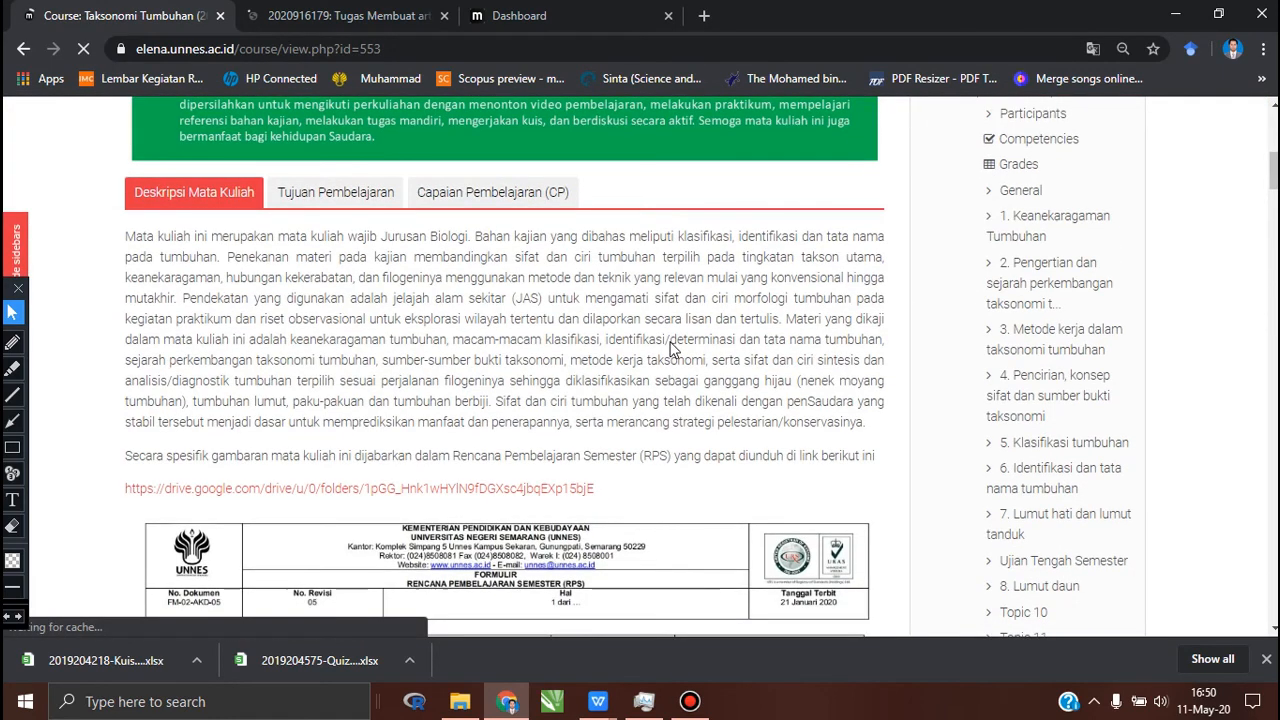
pyautogui.scroll(-15, 672, 348)
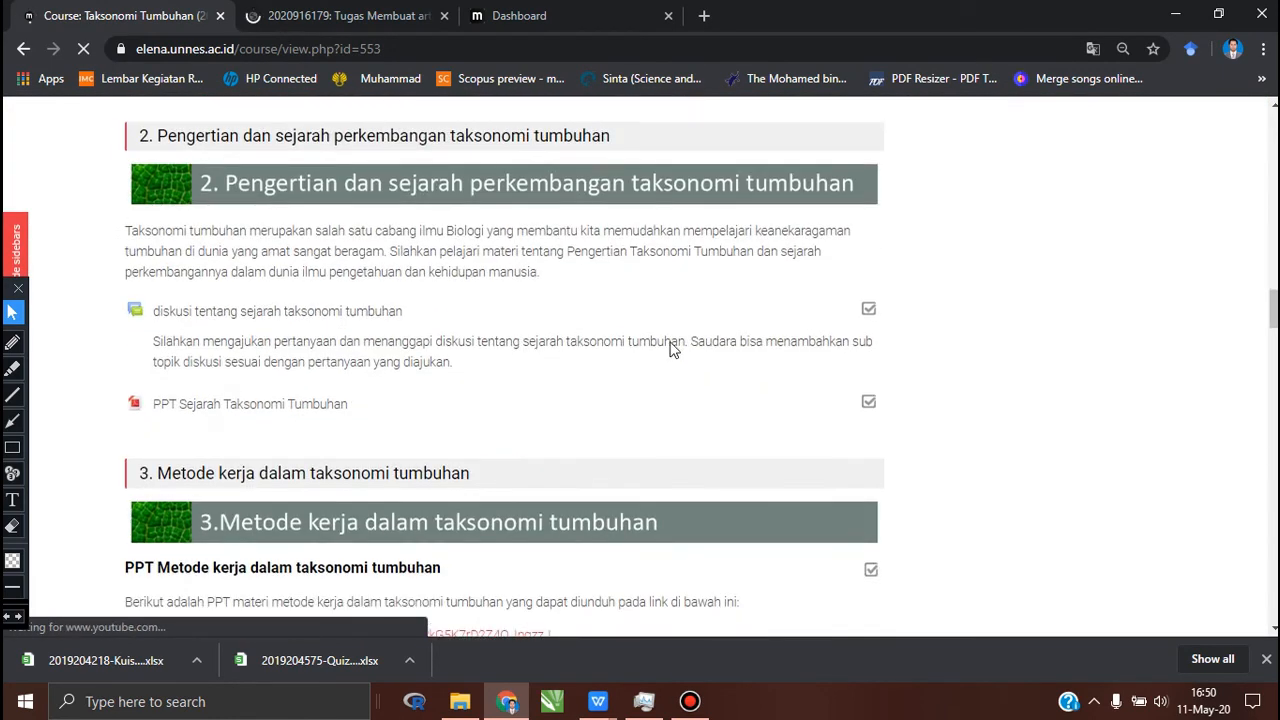
pyautogui.scroll(-5, 672, 348)
pyautogui.scroll(-6, 672, 350)
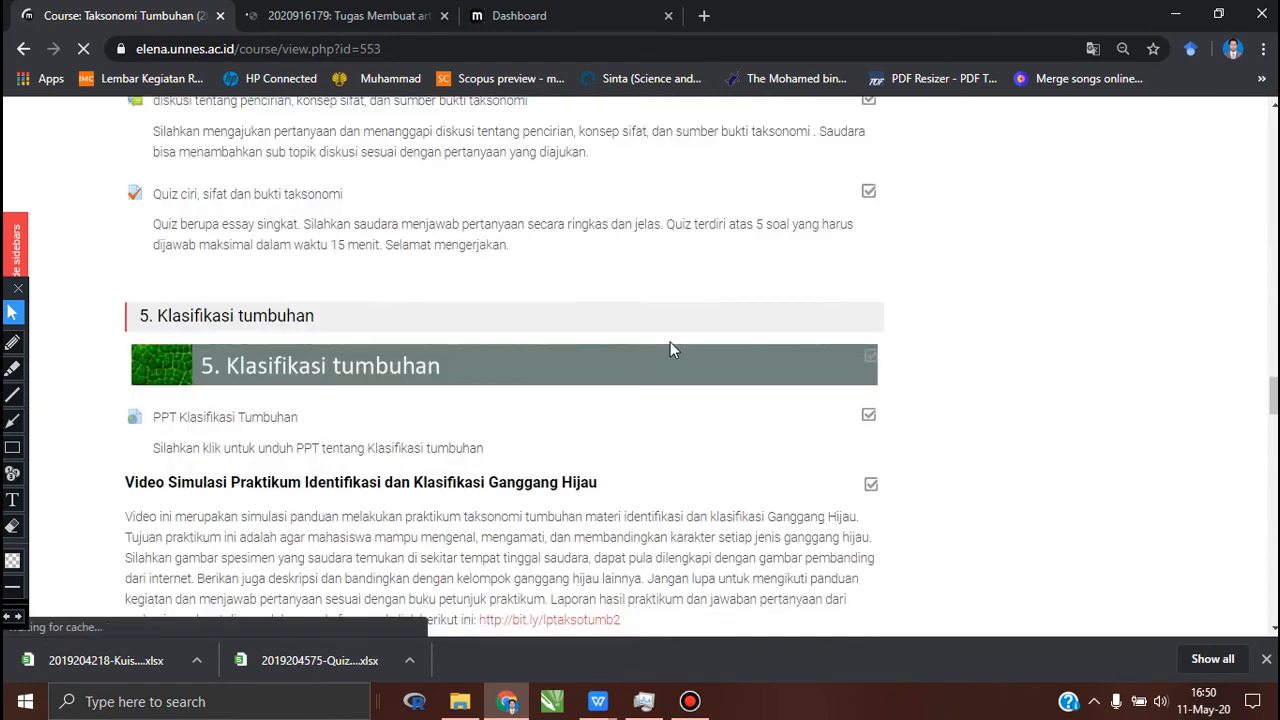
pyautogui.scroll(-8, 670, 342)
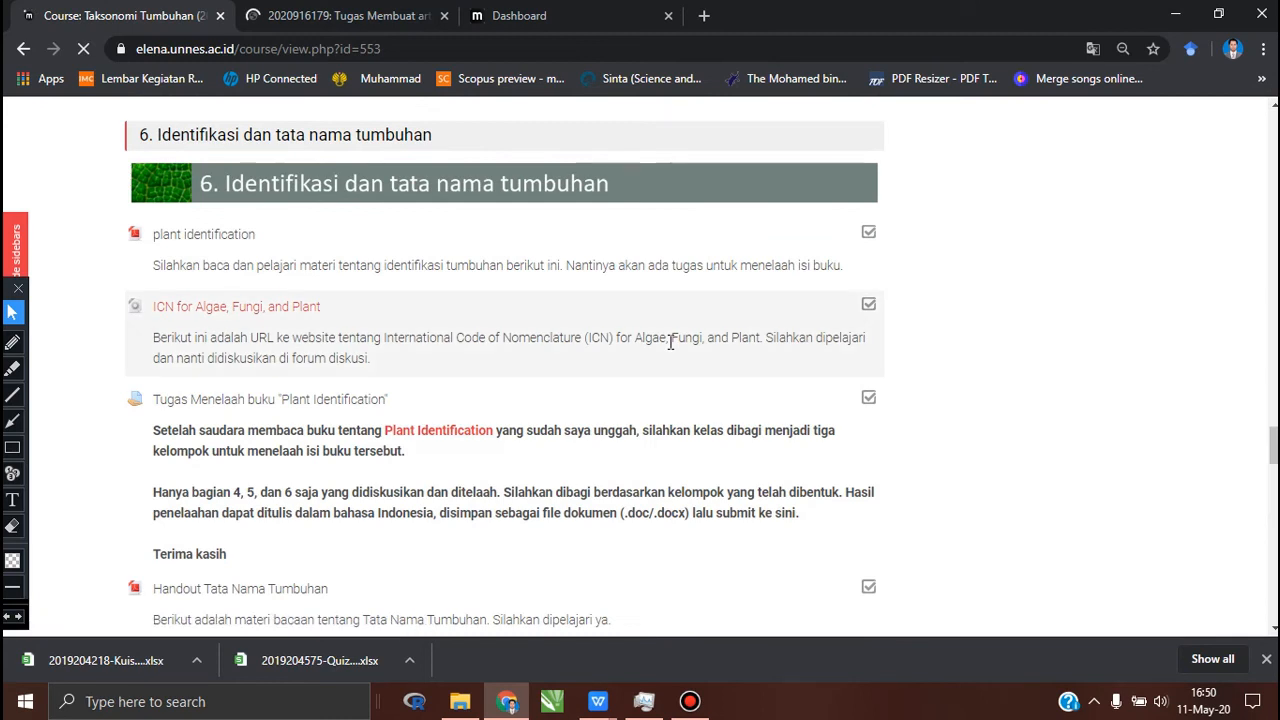
pyautogui.click(12, 342)
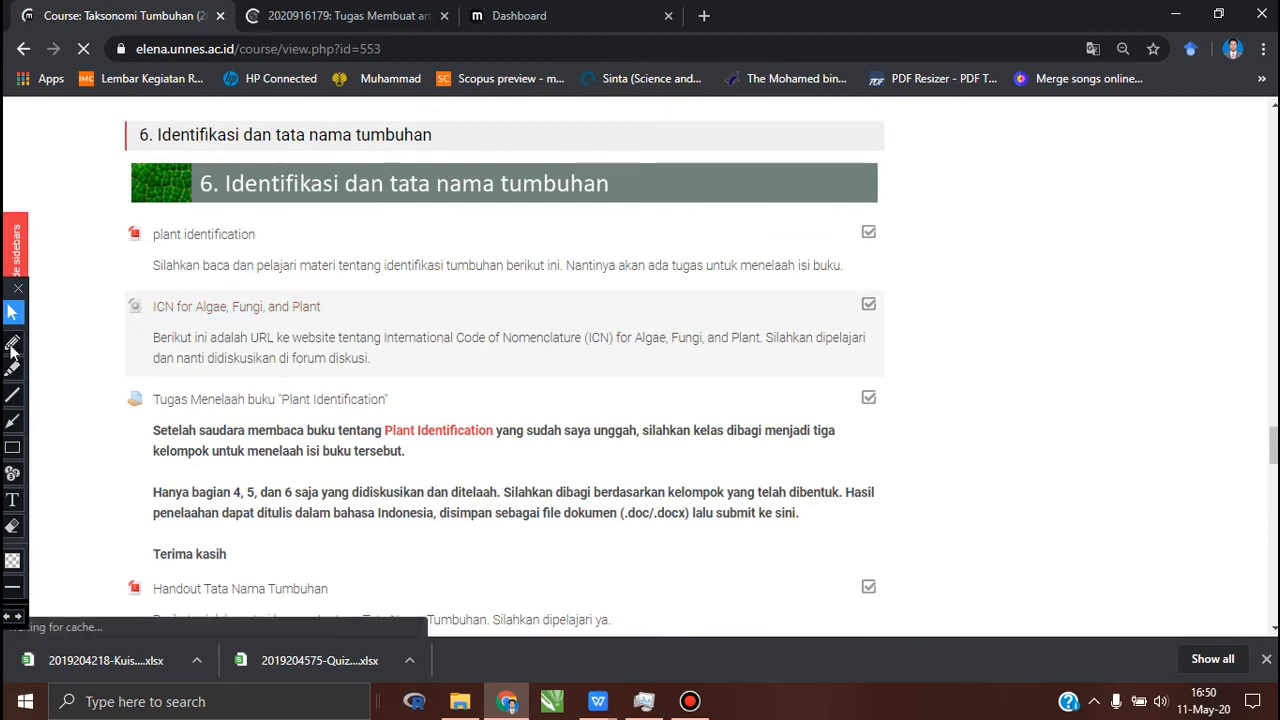
pyautogui.moveTo(158, 412); pyautogui.dragTo(400, 418)
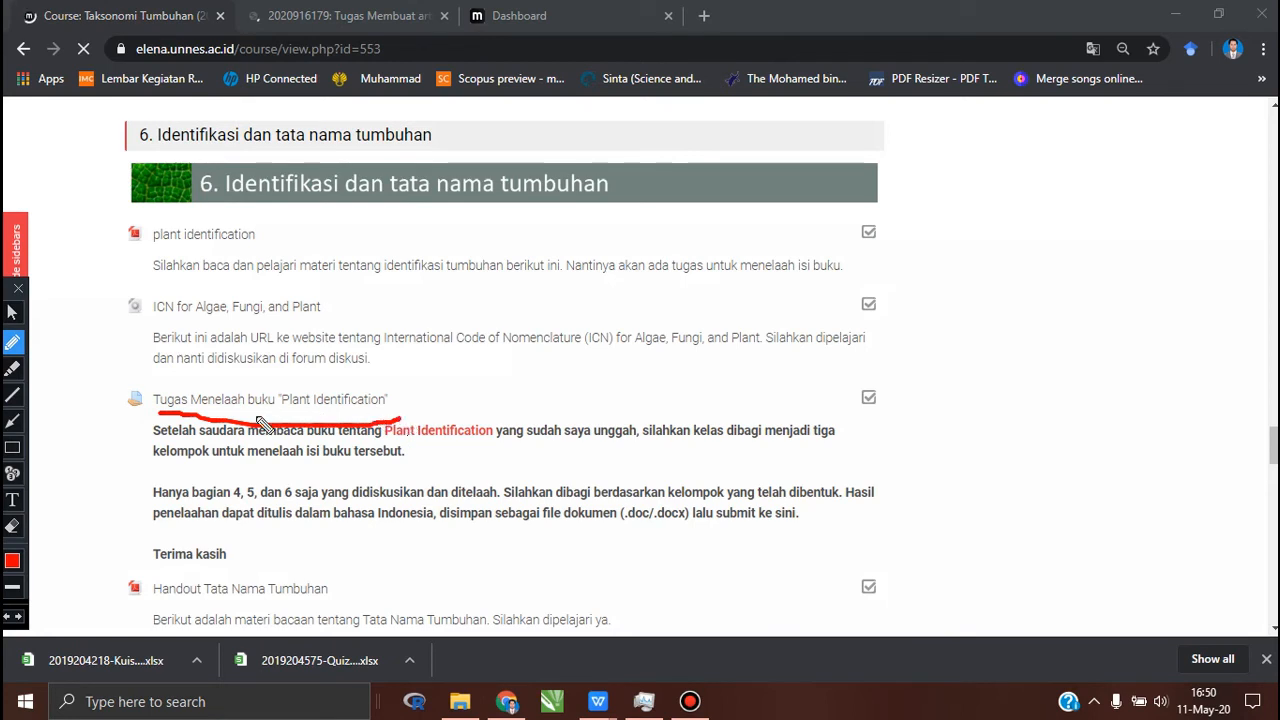
# Step: Erase the red underline beneath the Tugas Menelaah buku "Plant Identification" title and return to the normal pointer
pyautogui.click(12, 312)
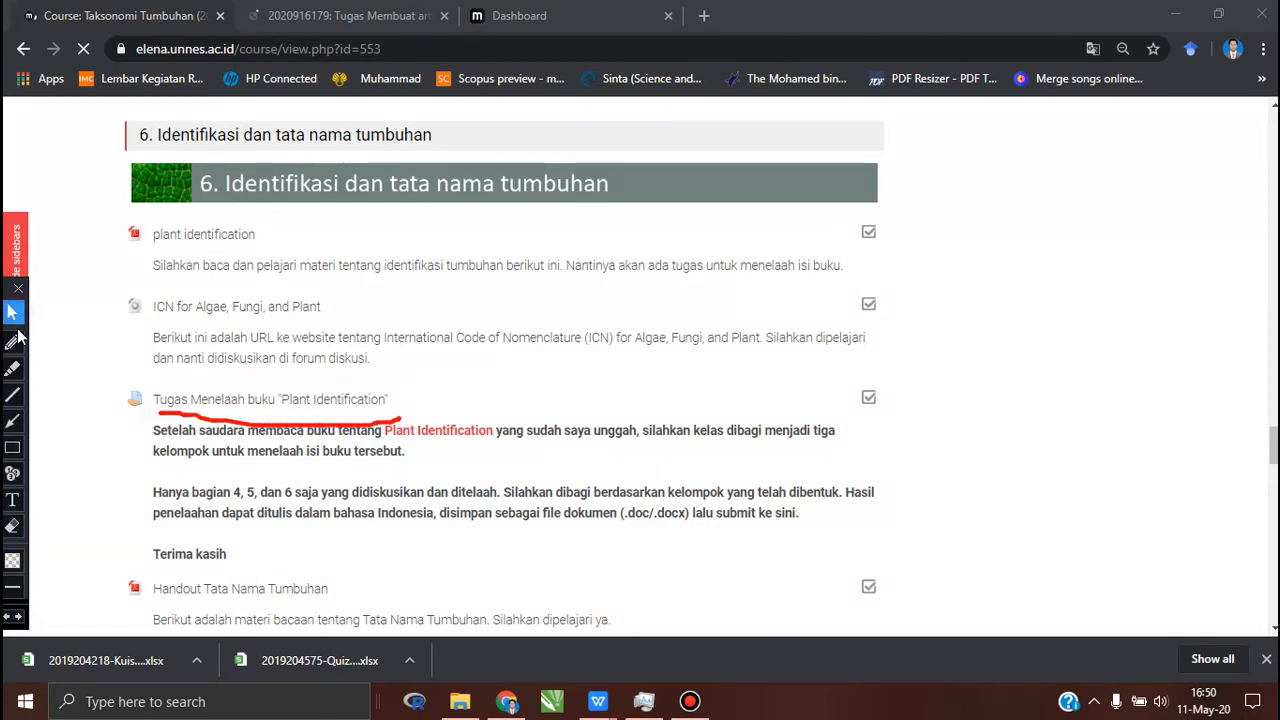
pyautogui.click(12, 525)
pyautogui.moveTo(72, 381); pyautogui.dragTo(431, 484)
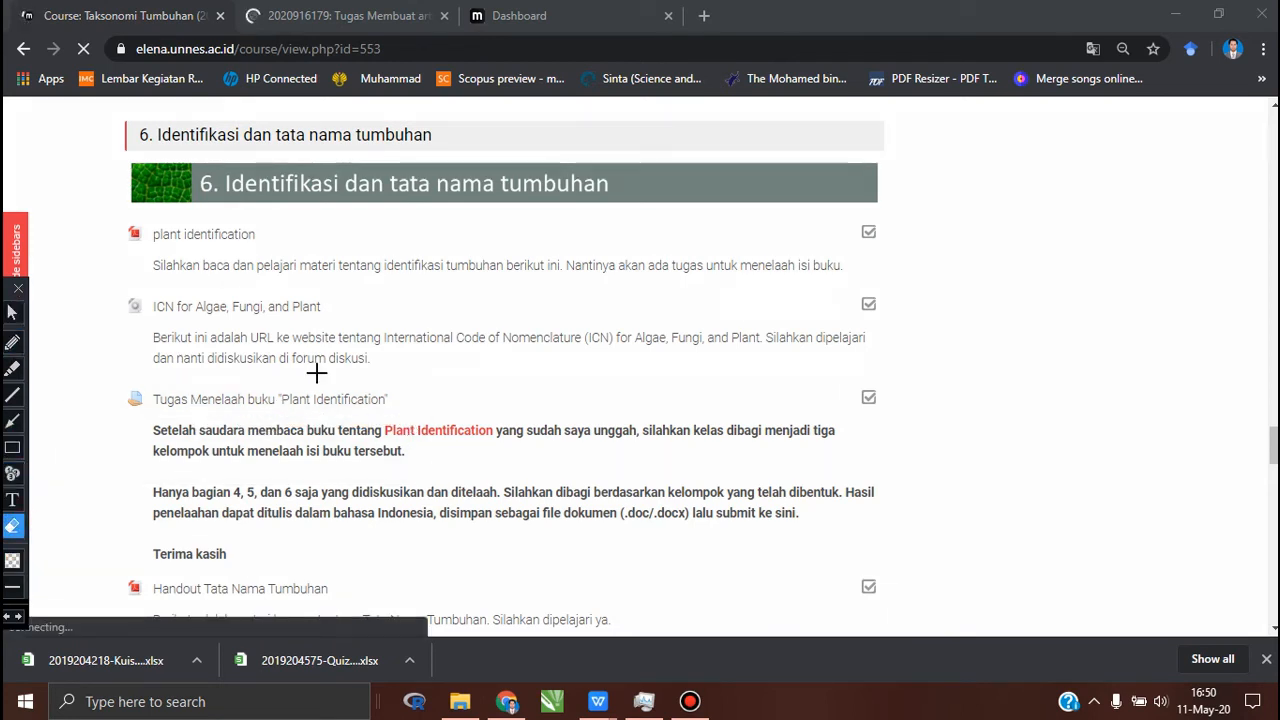
pyautogui.click(12, 312)
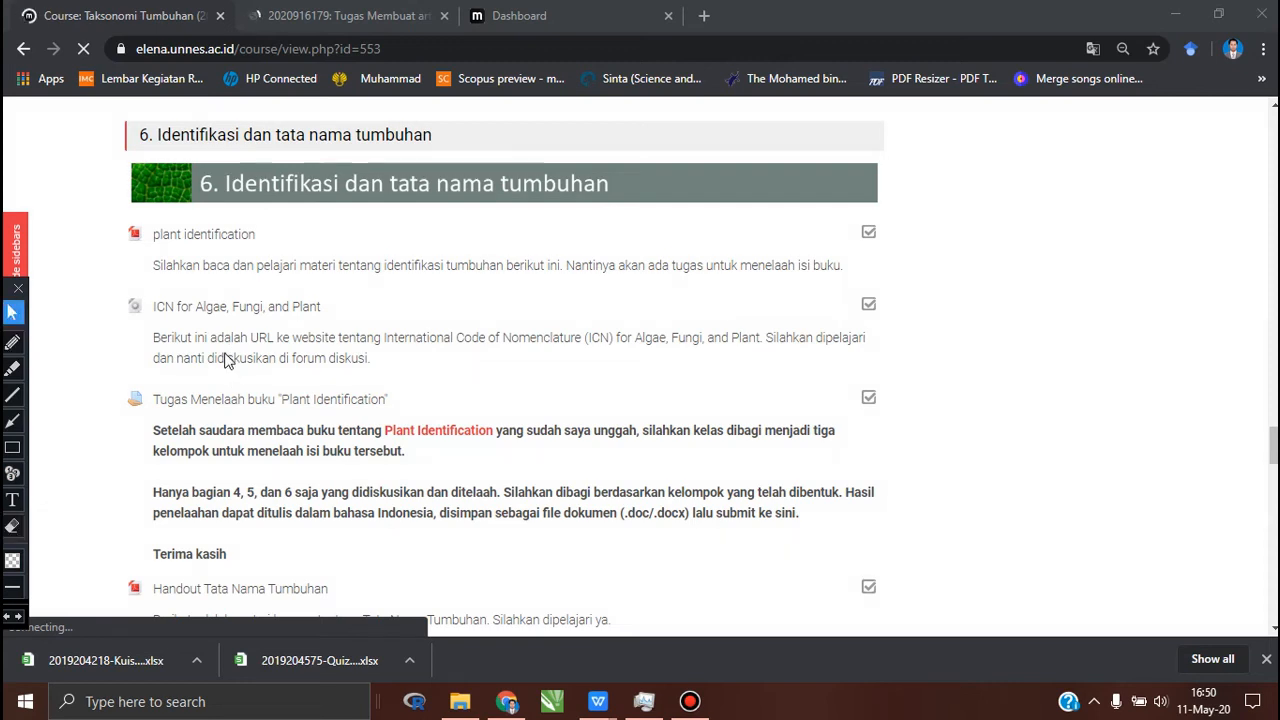
# Step: Review the section 6 materials, open the Tugas Menelaah buku "Plant Identification" assignment and examine its instructions and grading summary
pyautogui.click(224, 246)
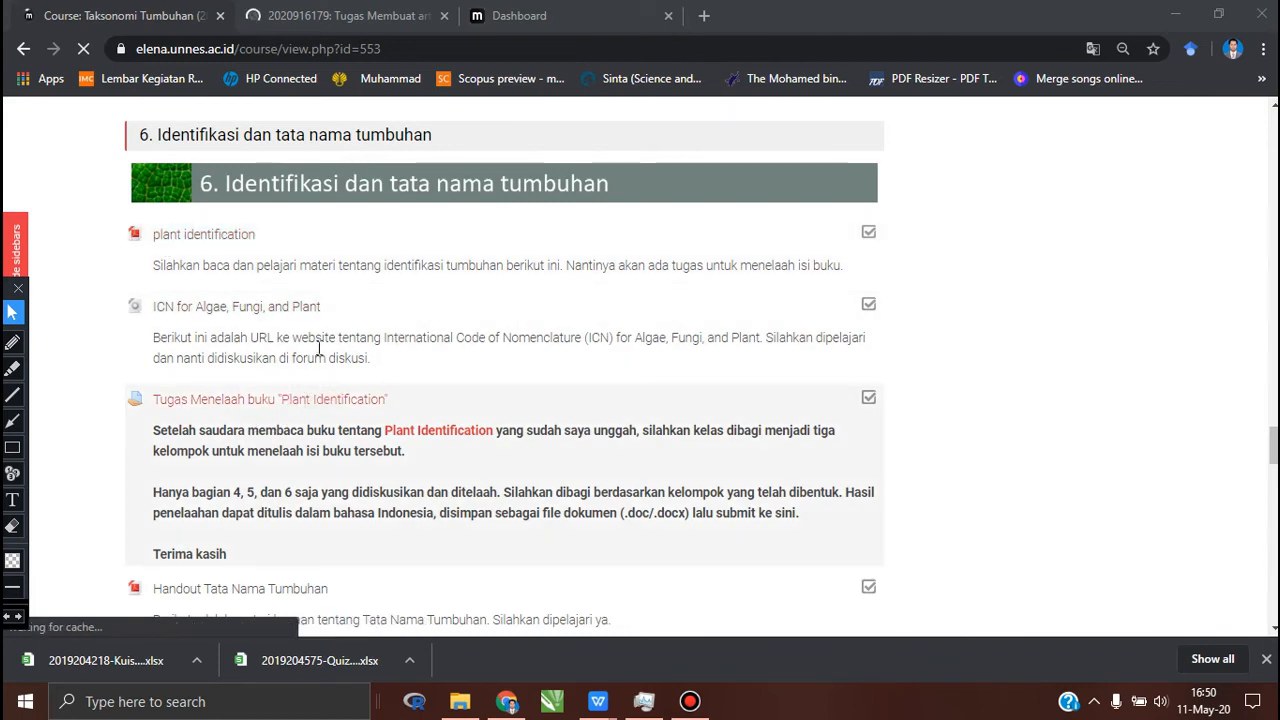
pyautogui.scroll(-1, 324, 437)
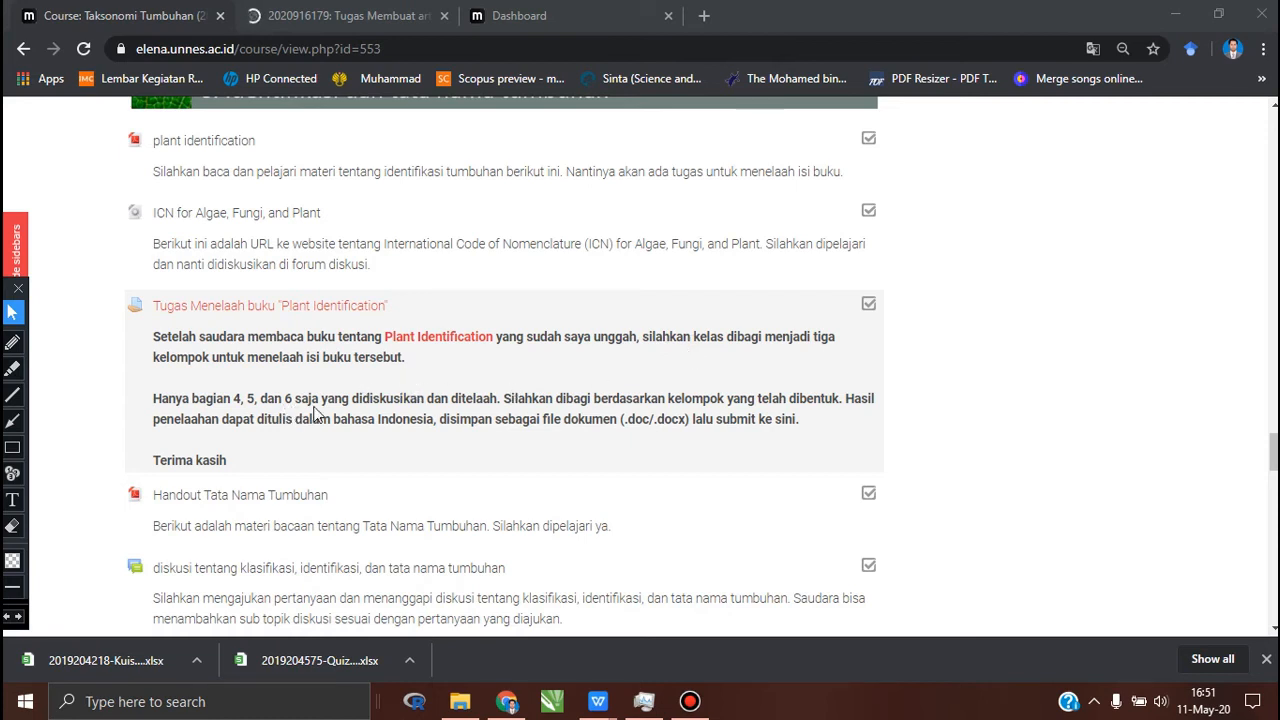
pyautogui.scroll(2, 294, 393)
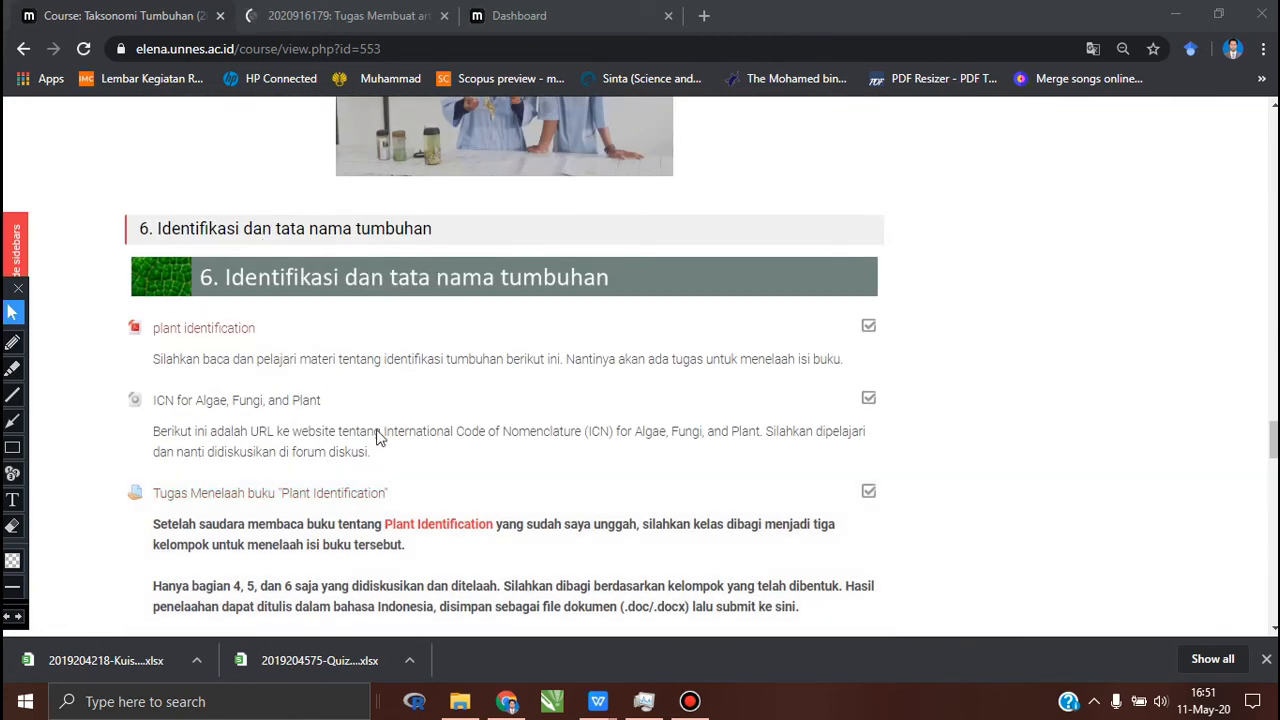
pyautogui.scroll(-2, 368, 452)
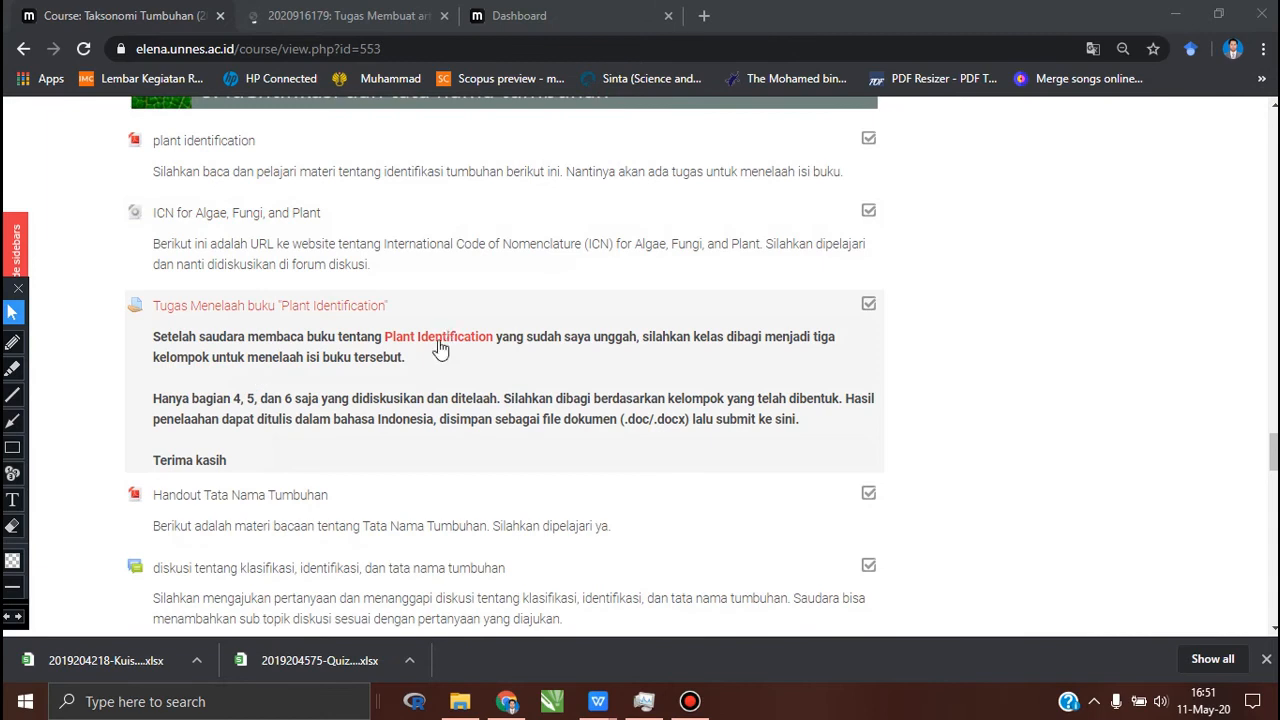
pyautogui.click(337, 312)
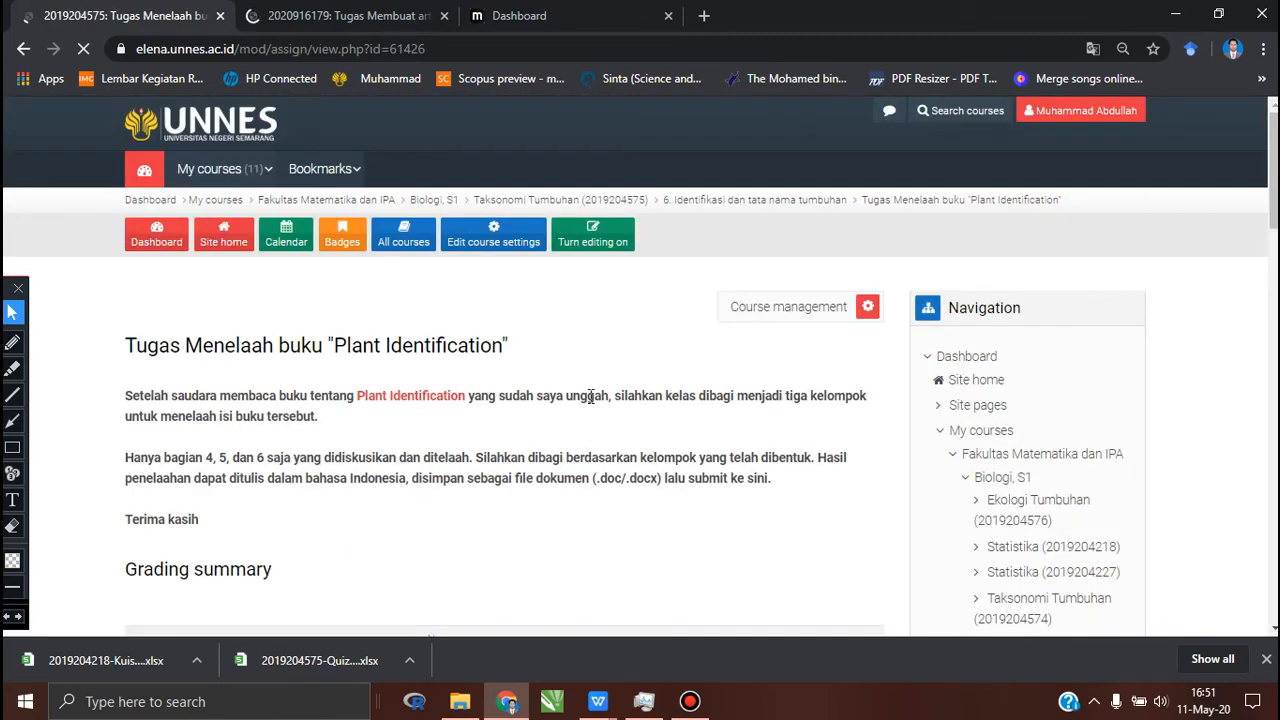
pyautogui.scroll(-1, 590, 400)
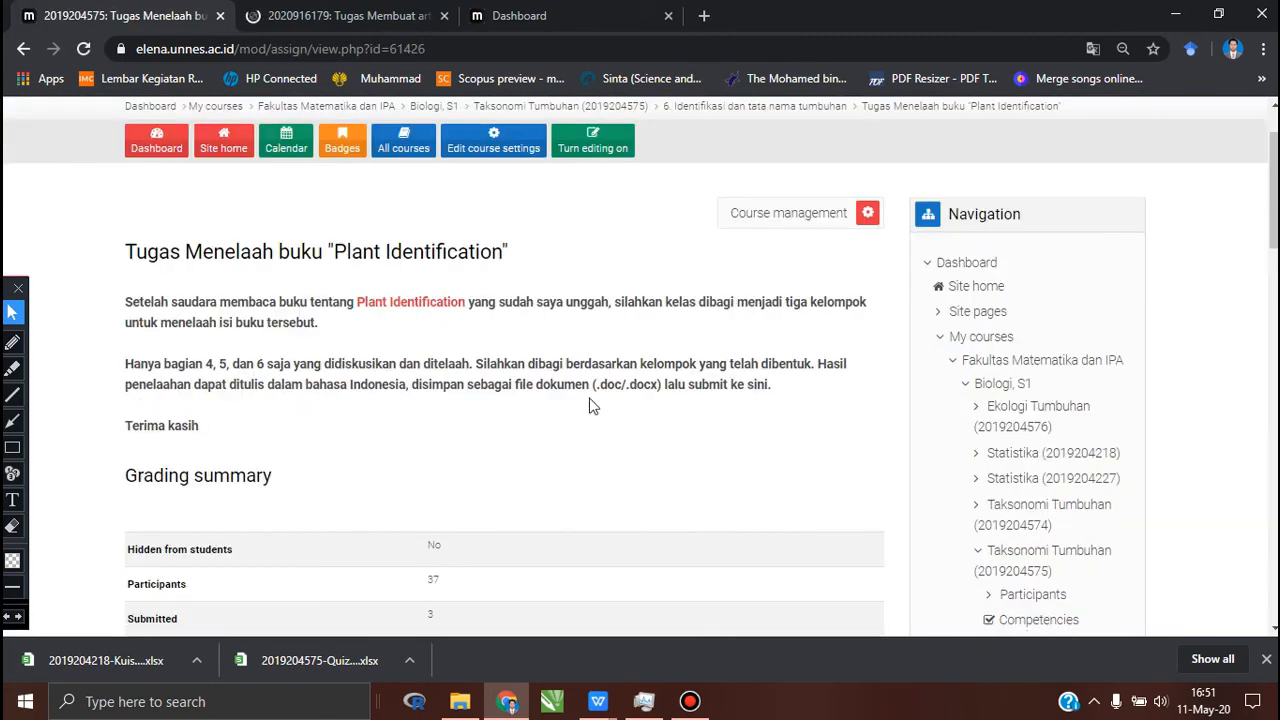
pyautogui.scroll(-2, 591, 403)
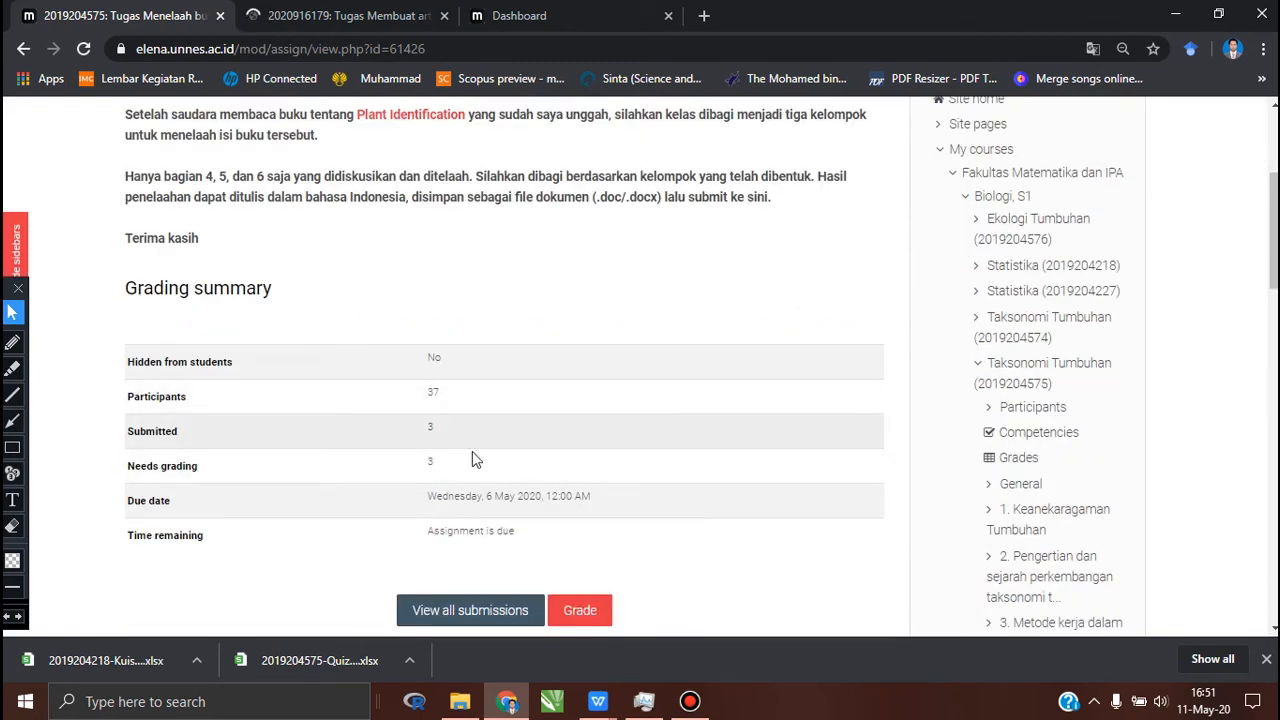
pyautogui.scroll(-2, 432, 427)
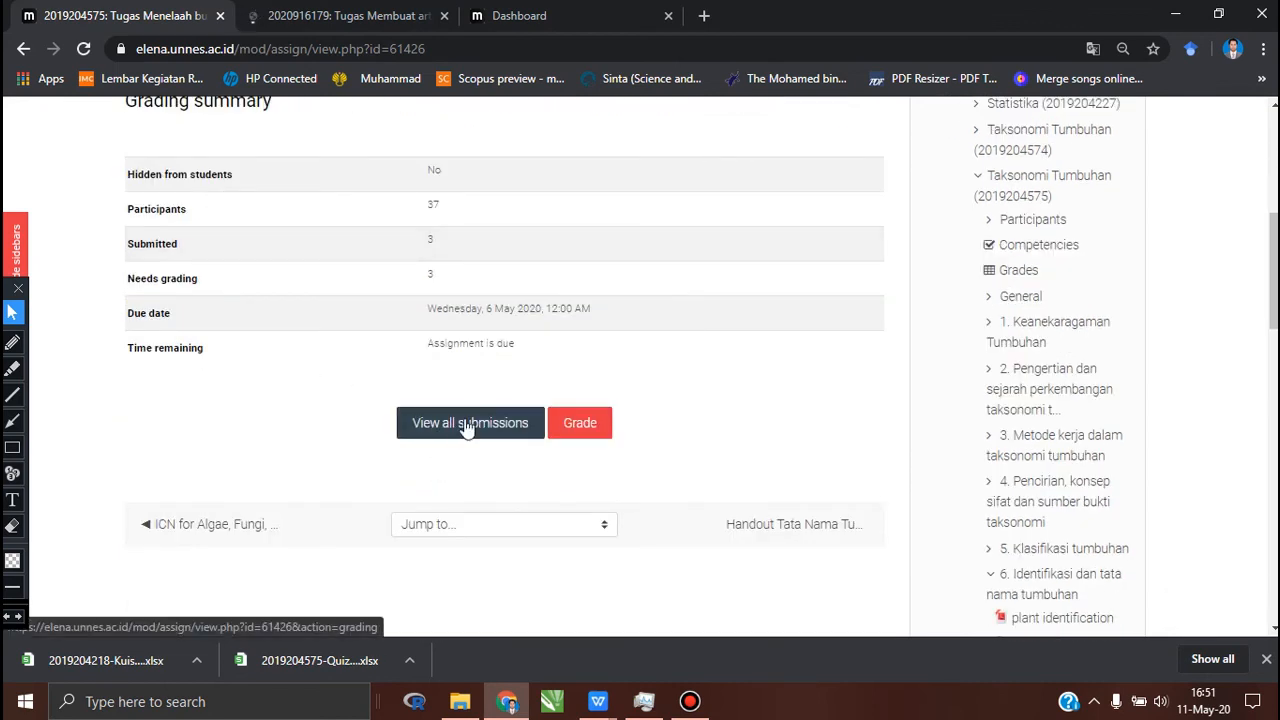
# Step: Open all submissions of the Tugas Menelaah buku "Plant Identification" assignment and look through the students' submission statuses
pyautogui.click(466, 425)
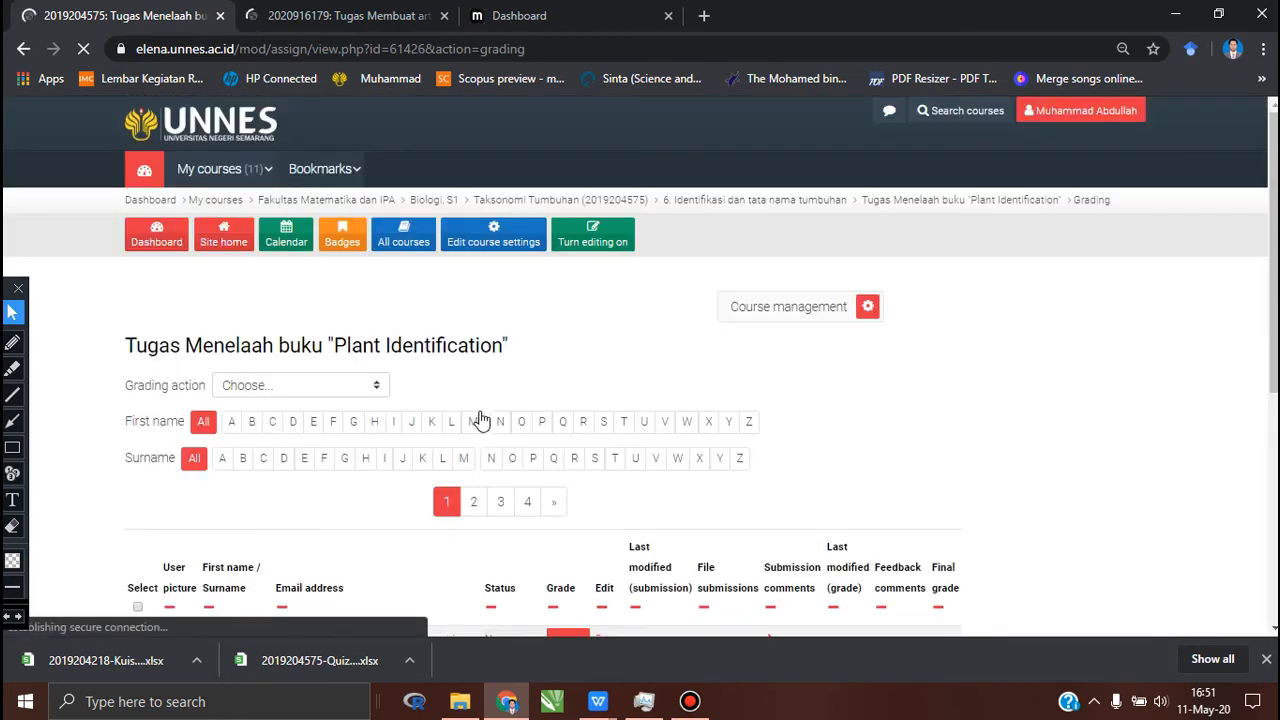
pyautogui.scroll(-2, 580, 335)
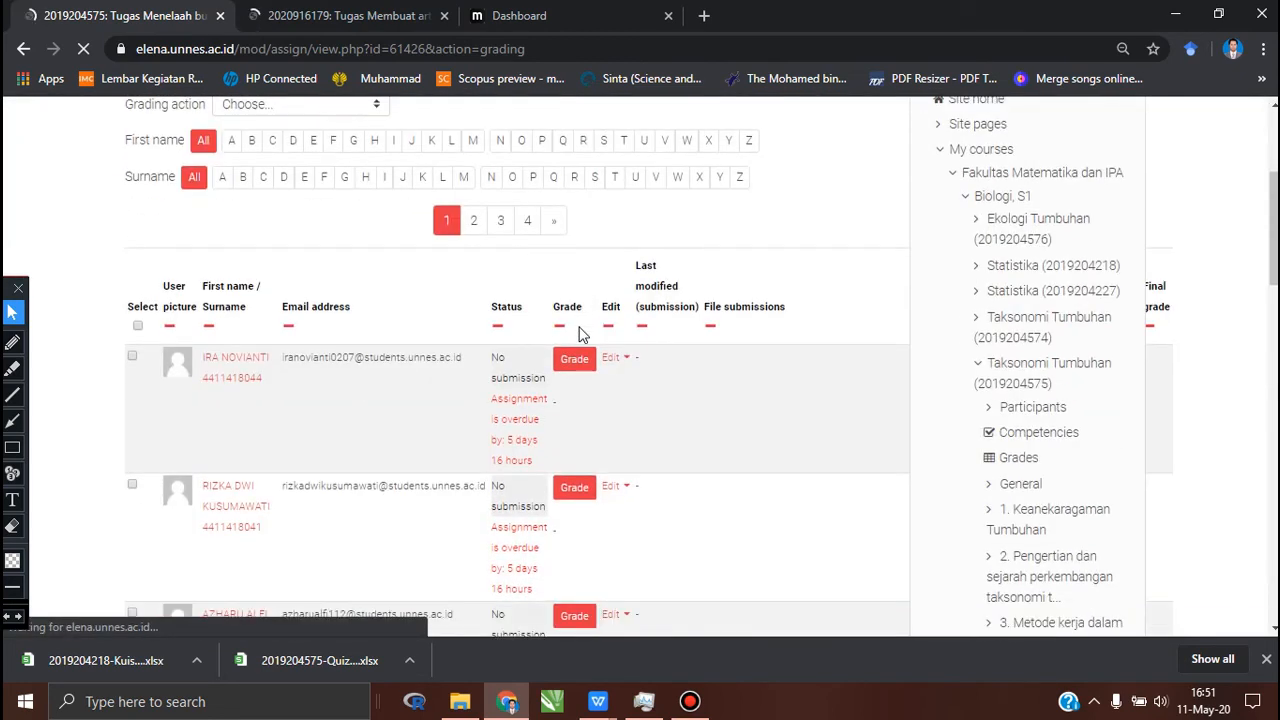
pyautogui.scroll(-2, 580, 335)
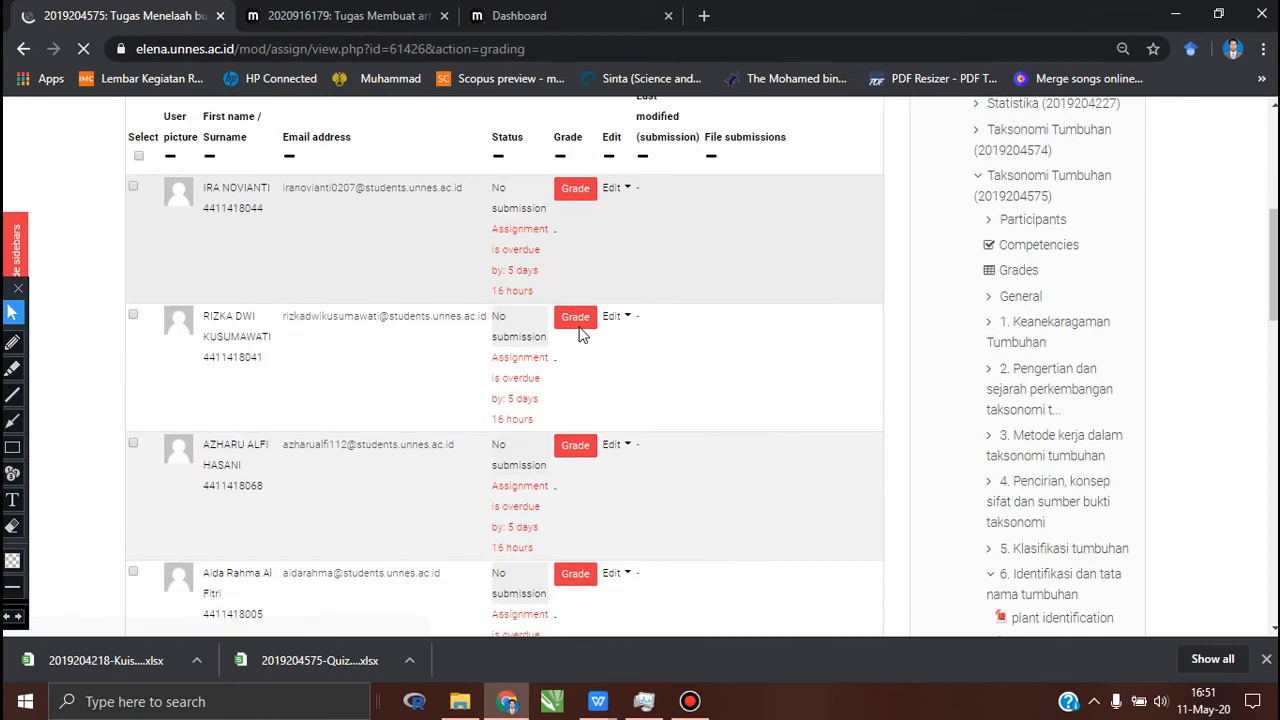
pyautogui.scroll(-1, 580, 335)
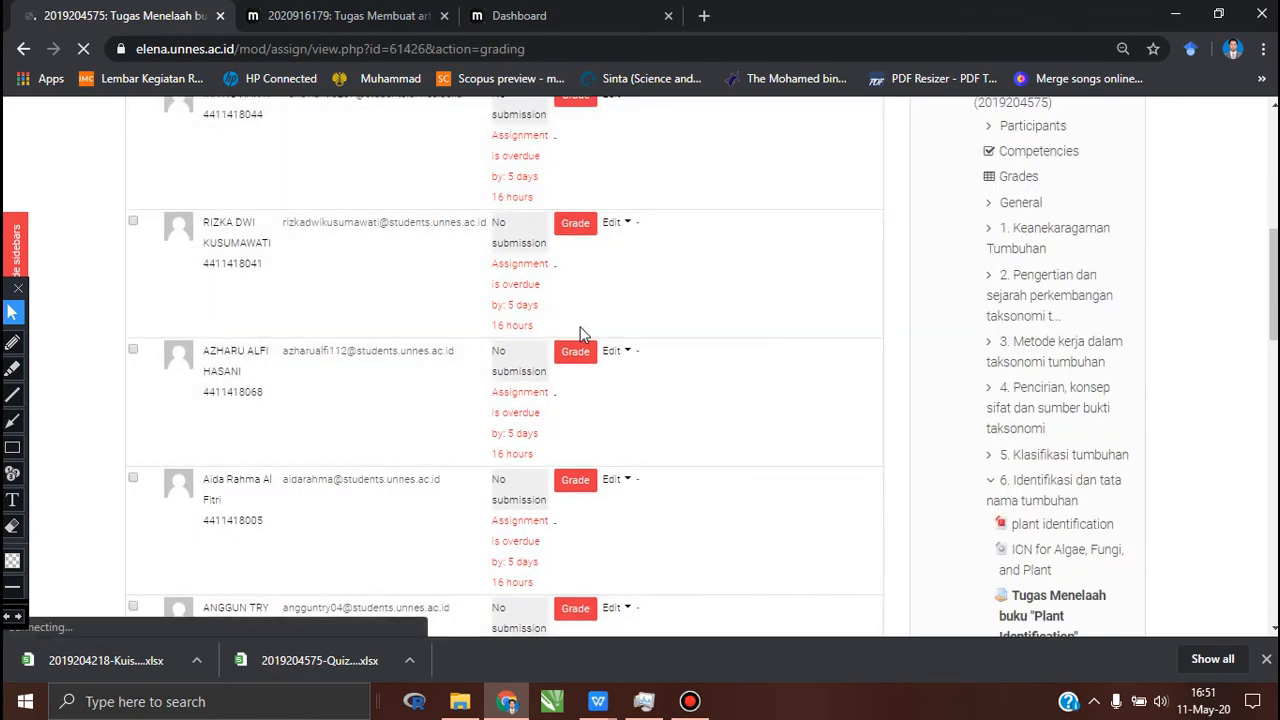
pyautogui.scroll(3, 674, 318)
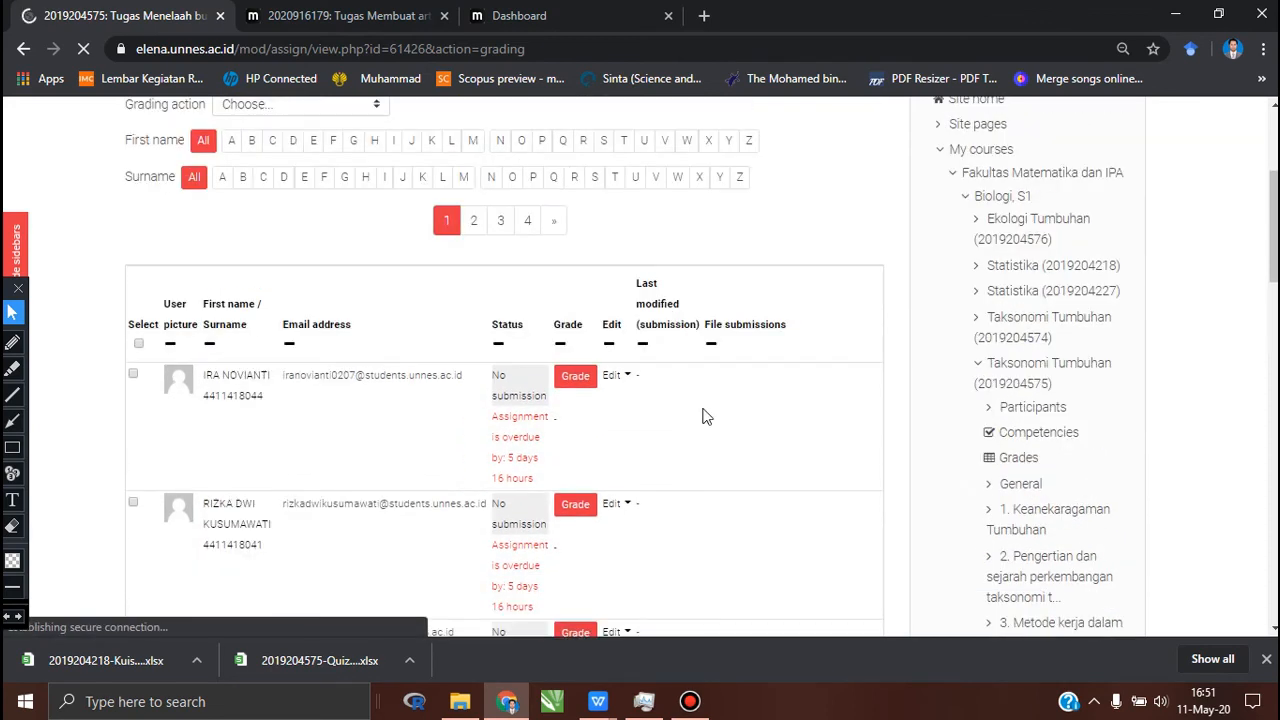
# Step: Find the row marked Submitted for grading and download its submission file "Taksotumb_kelompok 4 bab 4.docx"
pyautogui.scroll(-10, 703, 416)
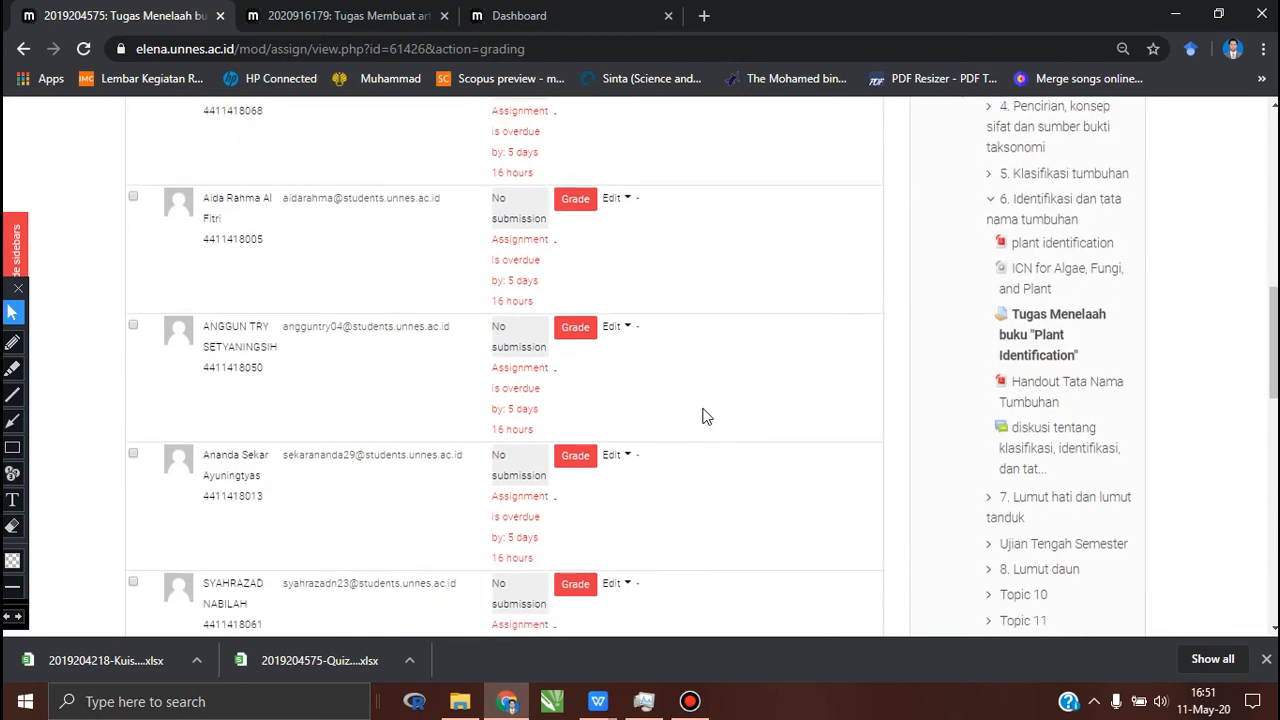
pyautogui.scroll(-1, 703, 416)
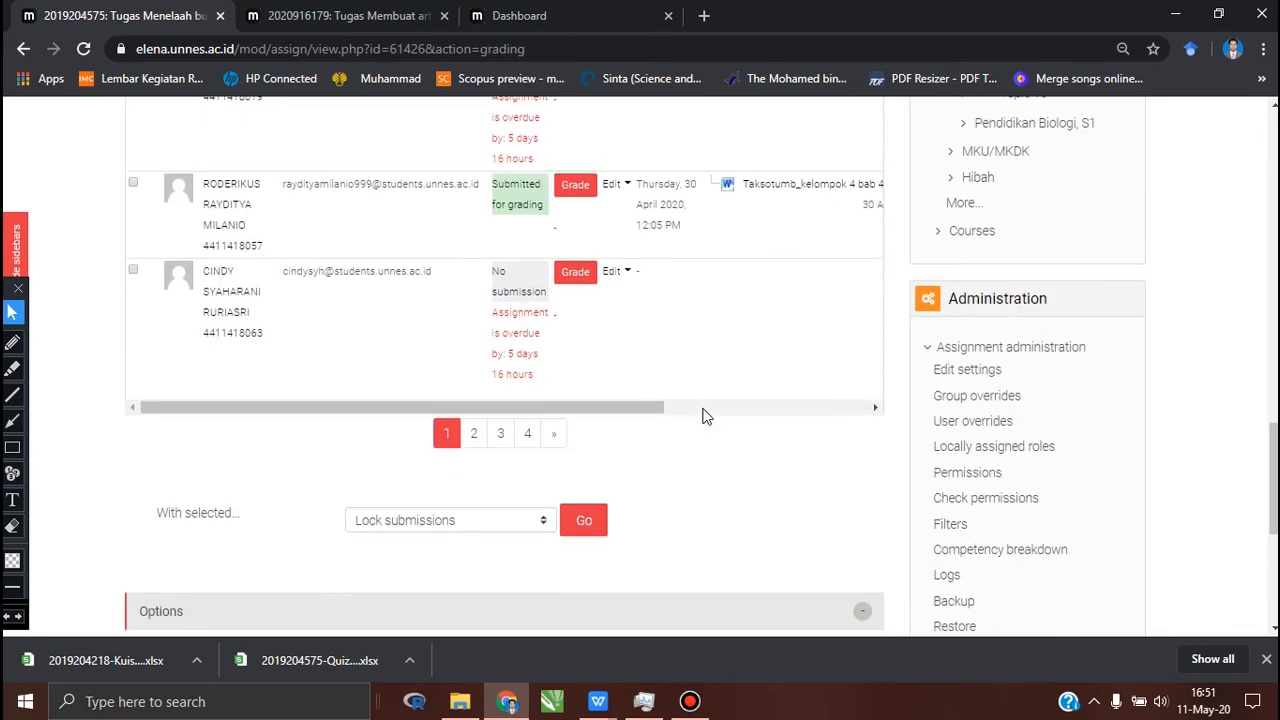
pyautogui.click(790, 186)
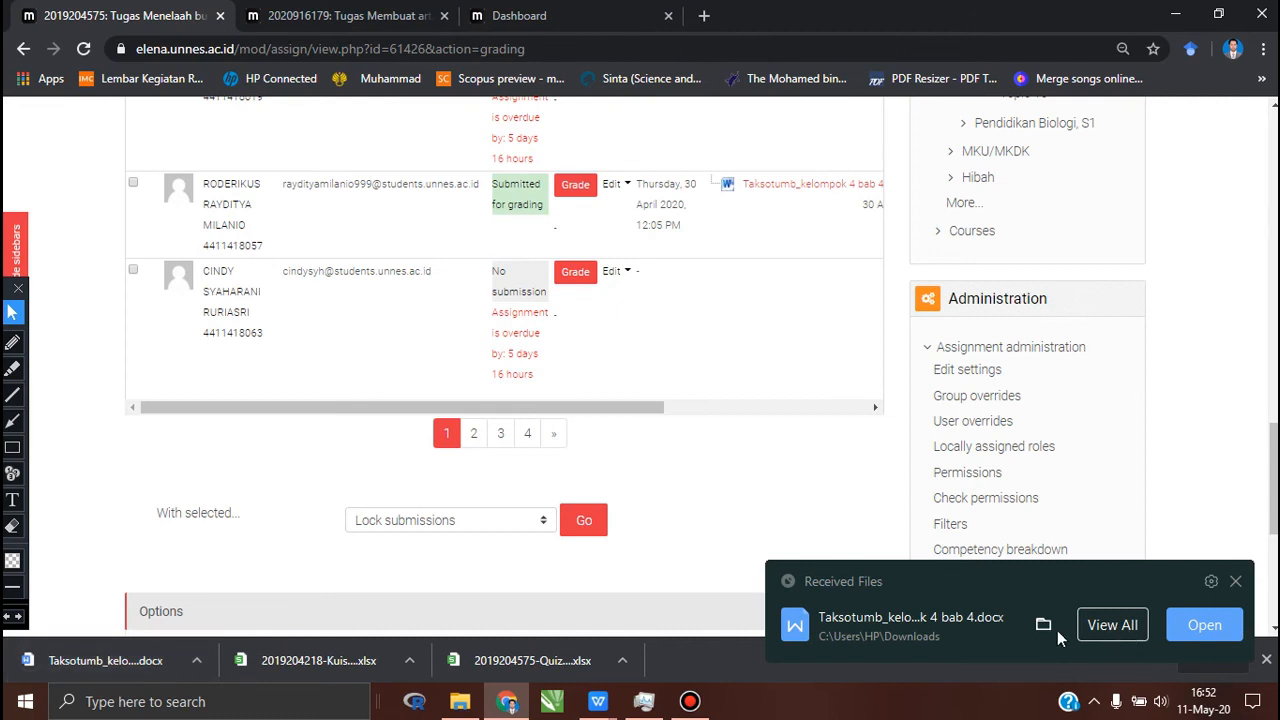
# Step: Open the grading page for the student who submitted "Taksotumb_kelompok 4 bab 4.docx" and set the grade to 86 out of 100
pyautogui.click(576, 189)
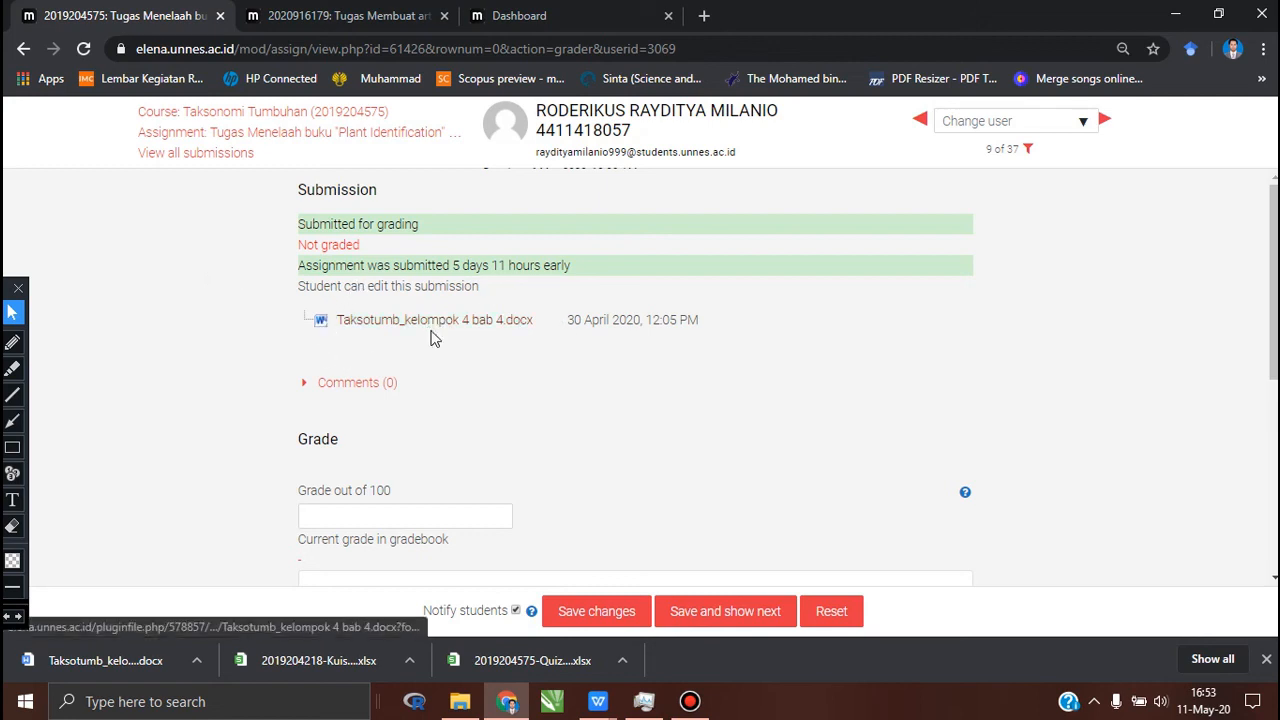
pyautogui.scroll(-1, 480, 360)
pyautogui.scroll(-2, 491, 378)
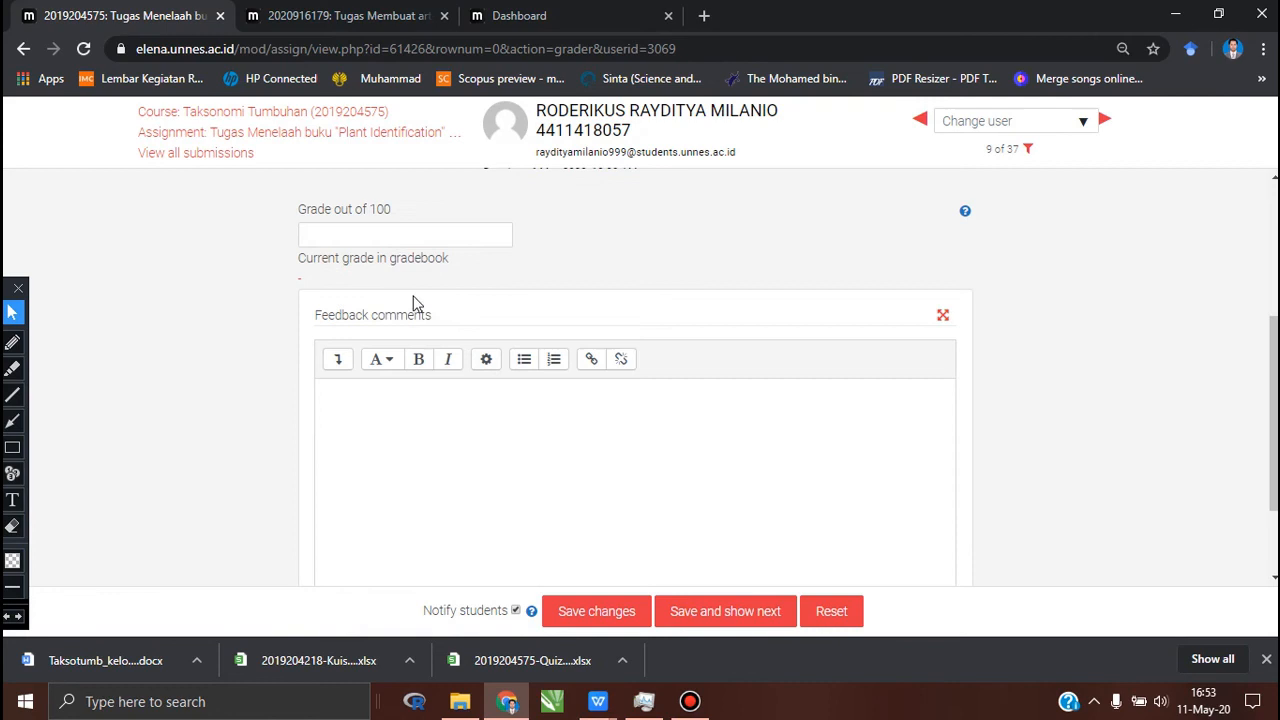
pyautogui.click(394, 237)
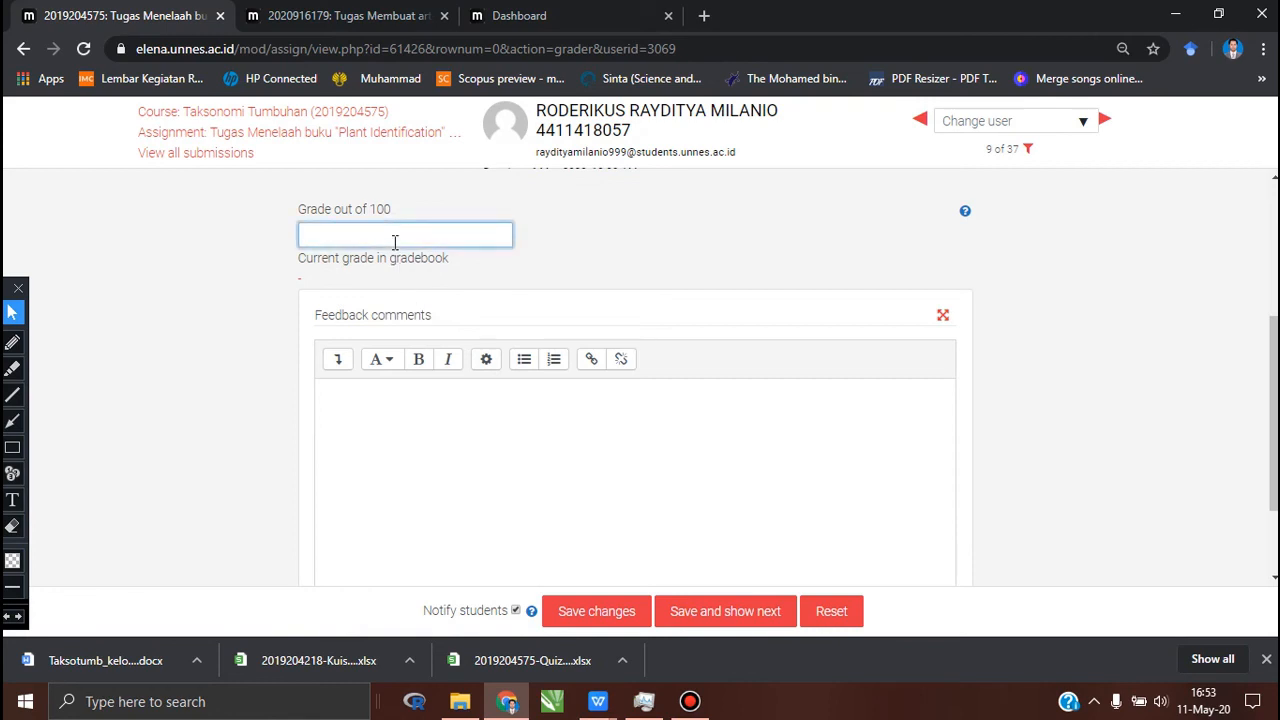
pyautogui.write('86')
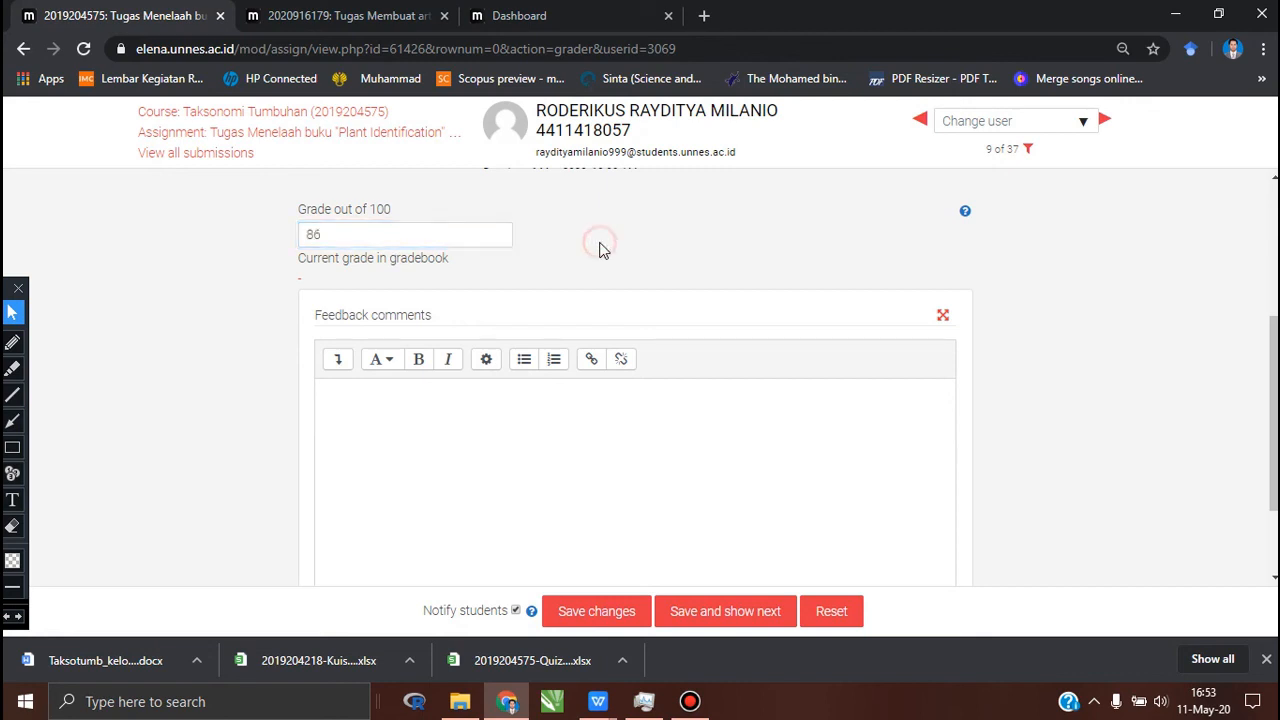
# Step: Enter the feedback comment "hdhd jffgfkfg," for the submission, save the grading changes and dismiss the confirmation
pyautogui.scroll(-2, 598, 249)
pyautogui.click(542, 307)
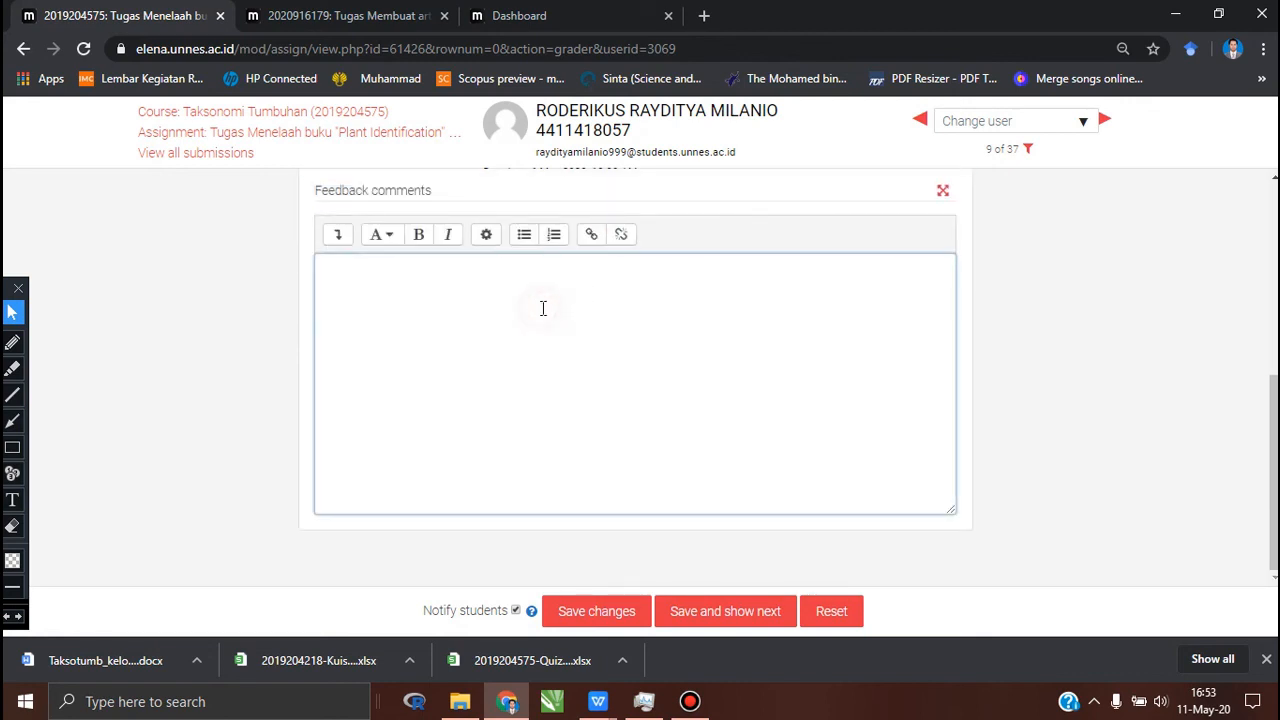
pyautogui.write('hdhd jffgfkfg,')
pyautogui.click(1071, 338)
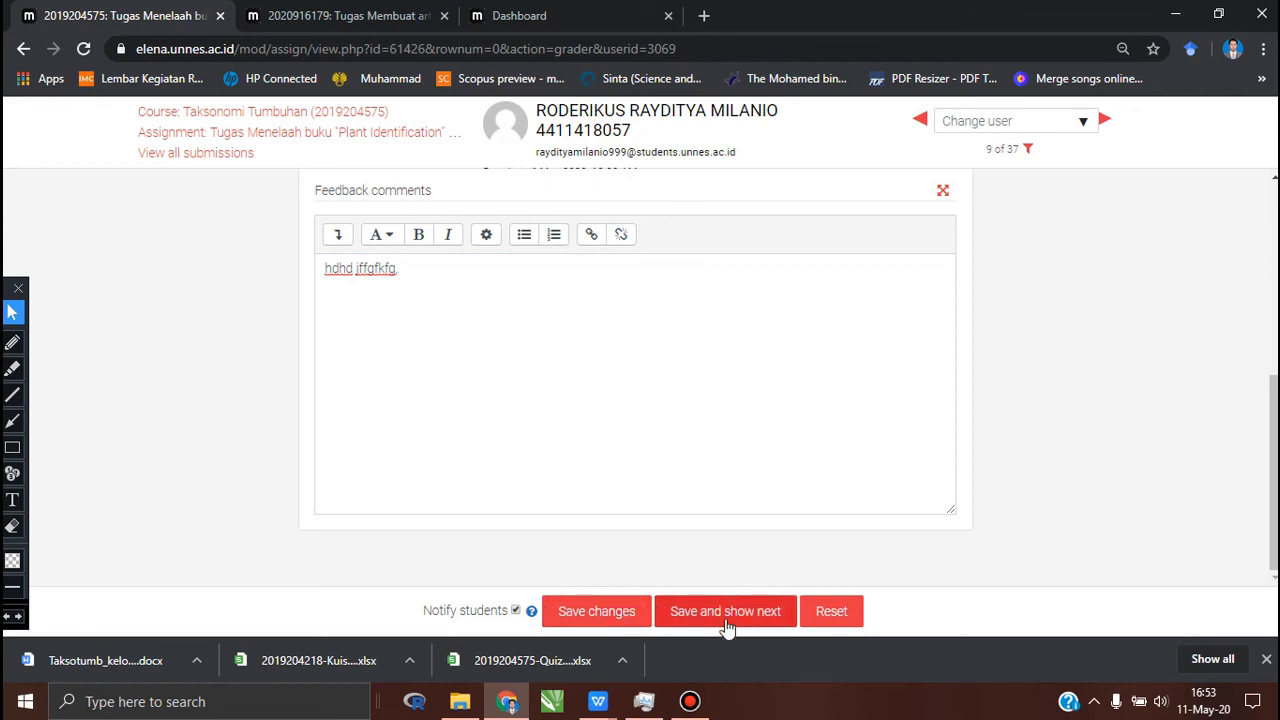
pyautogui.click(620, 612)
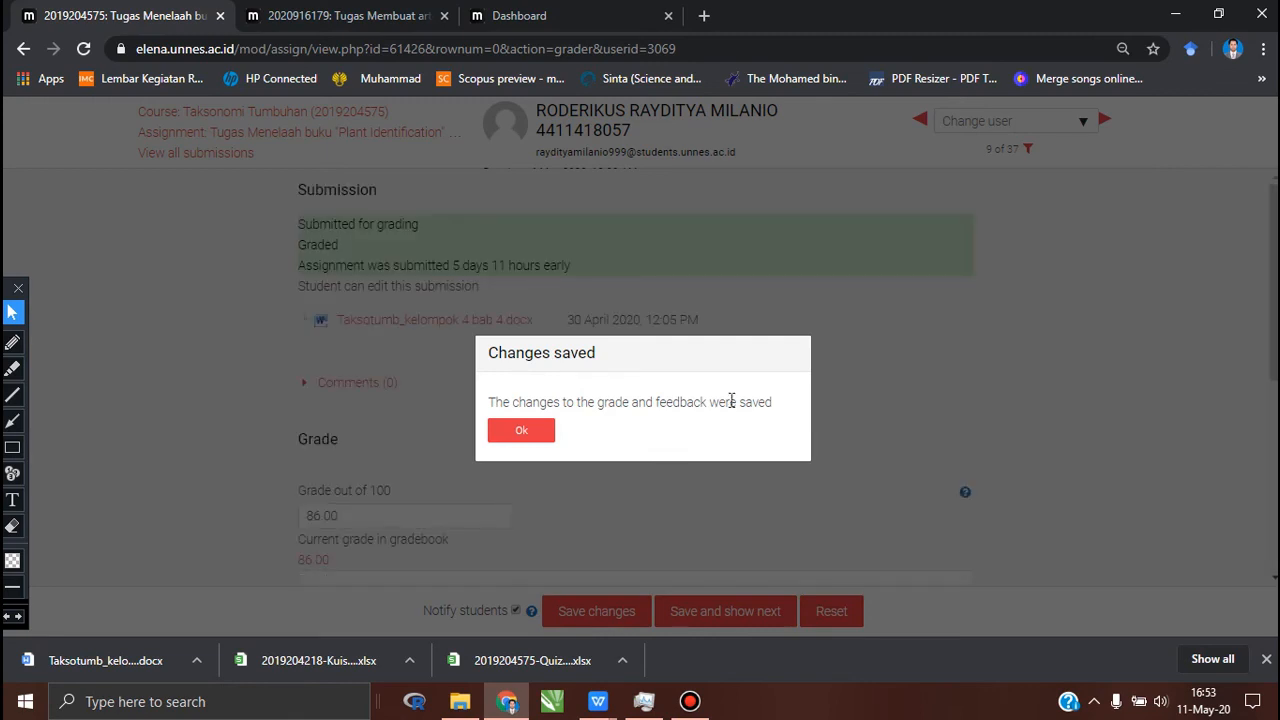
pyautogui.click(527, 432)
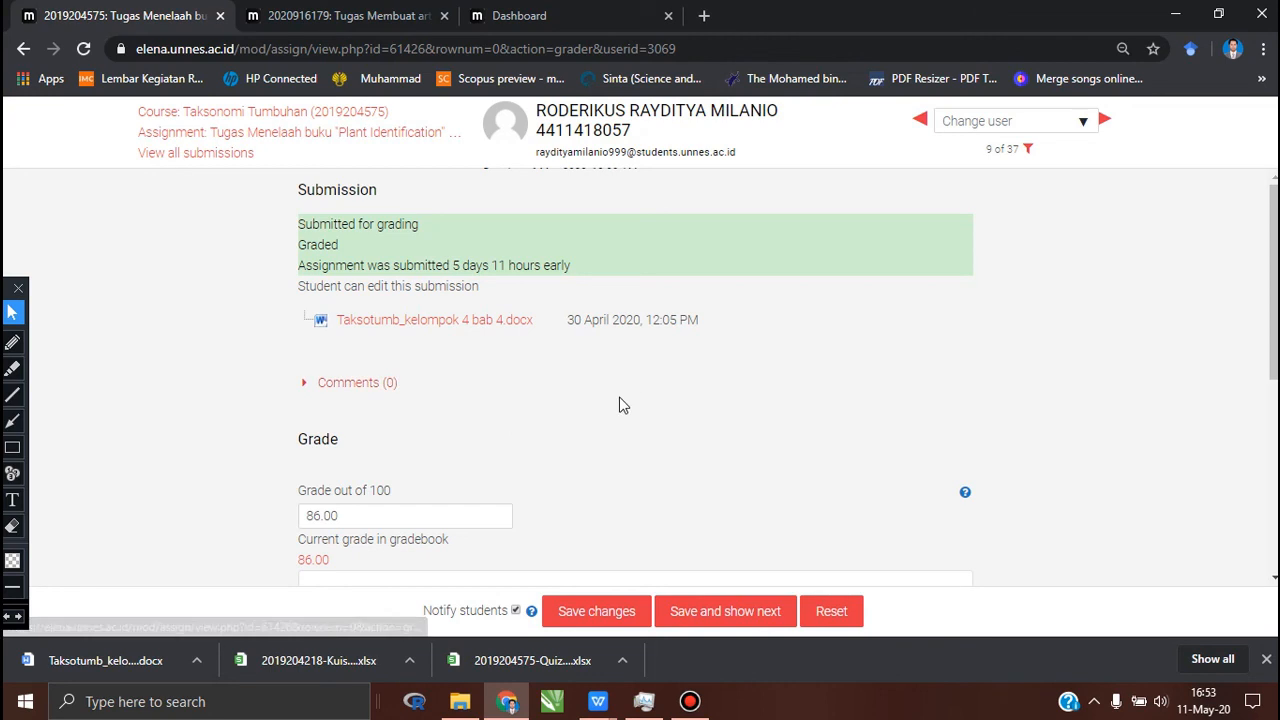
pyautogui.scroll(-1, 698, 408)
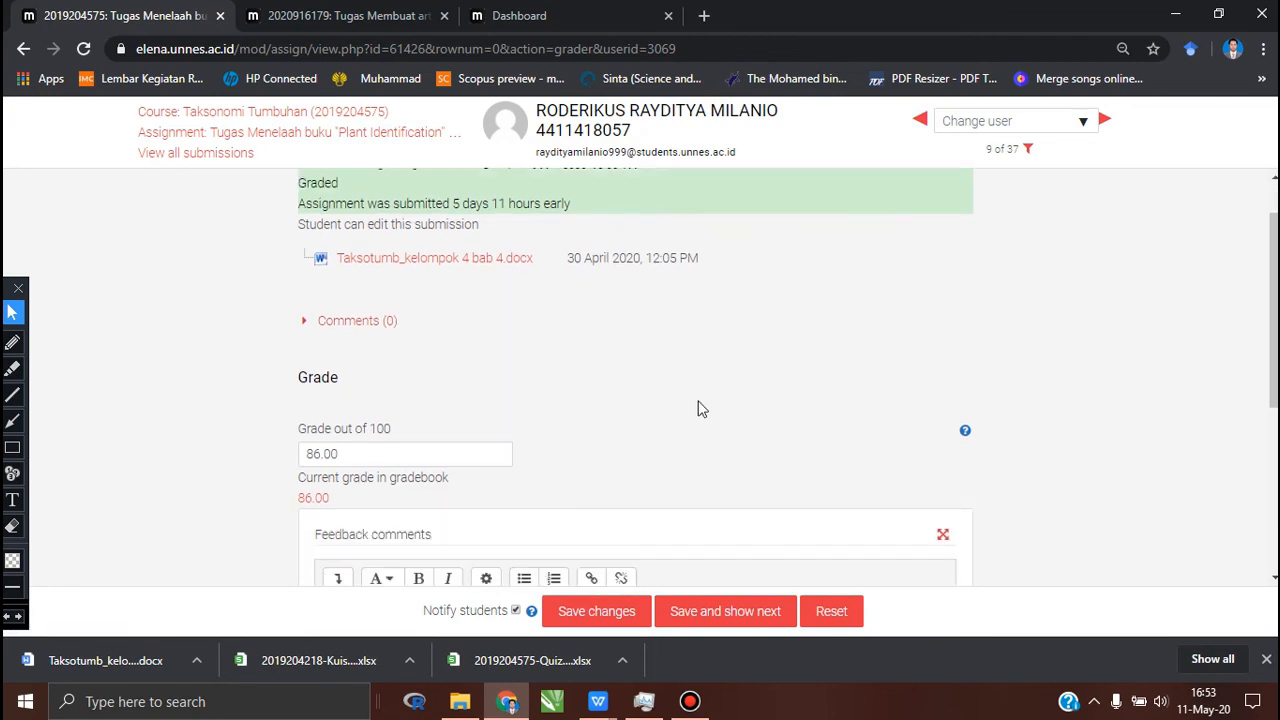
pyautogui.scroll(-1, 698, 408)
pyautogui.scroll(1, 700, 408)
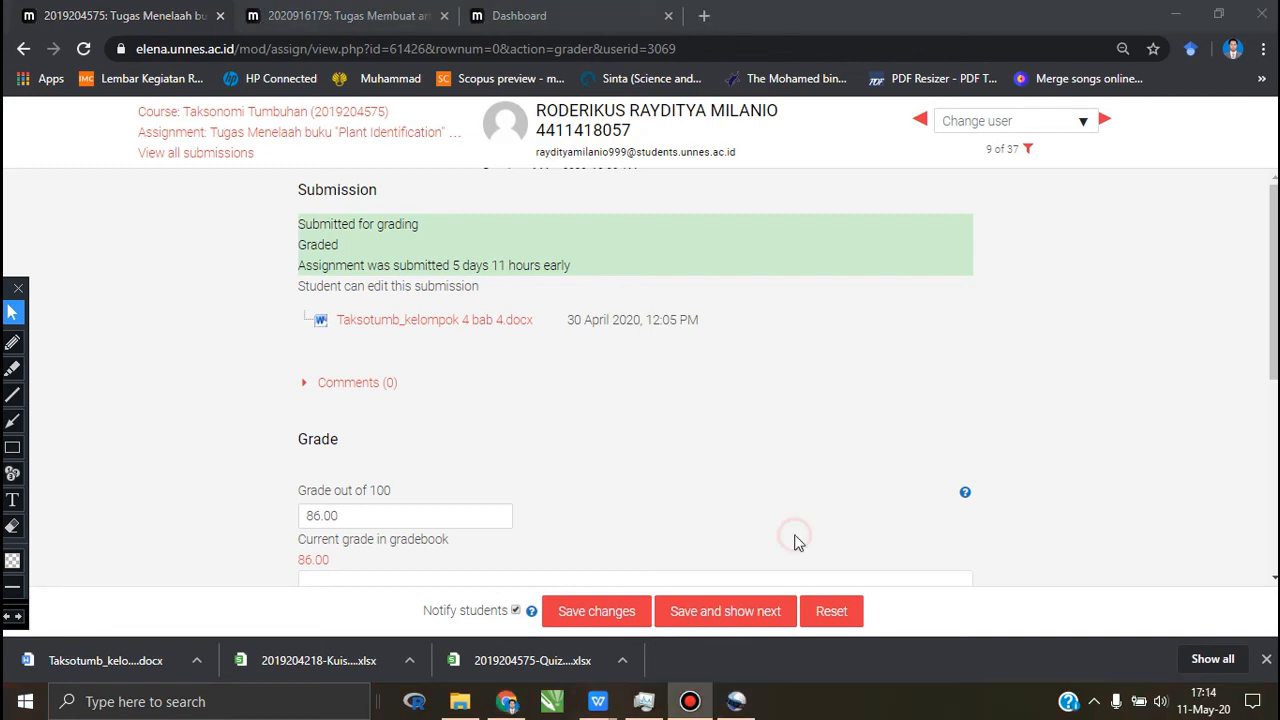
pyautogui.click(796, 537)
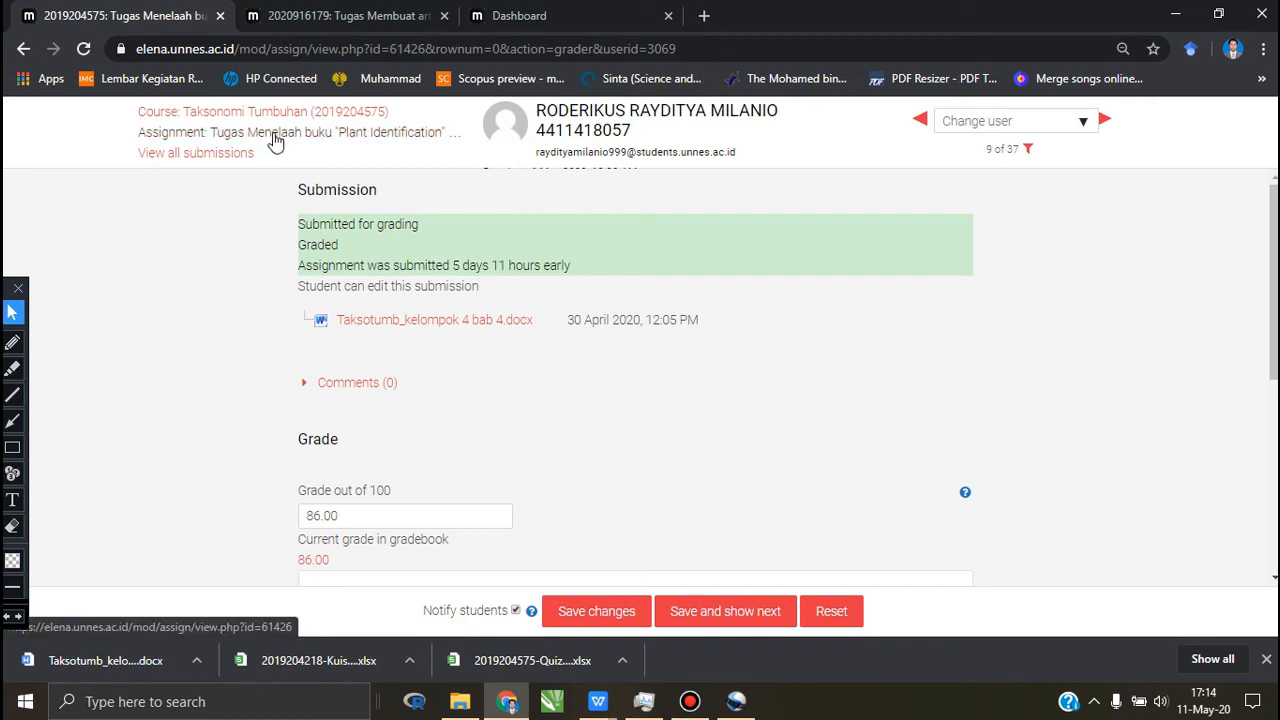
pyautogui.click(227, 112)
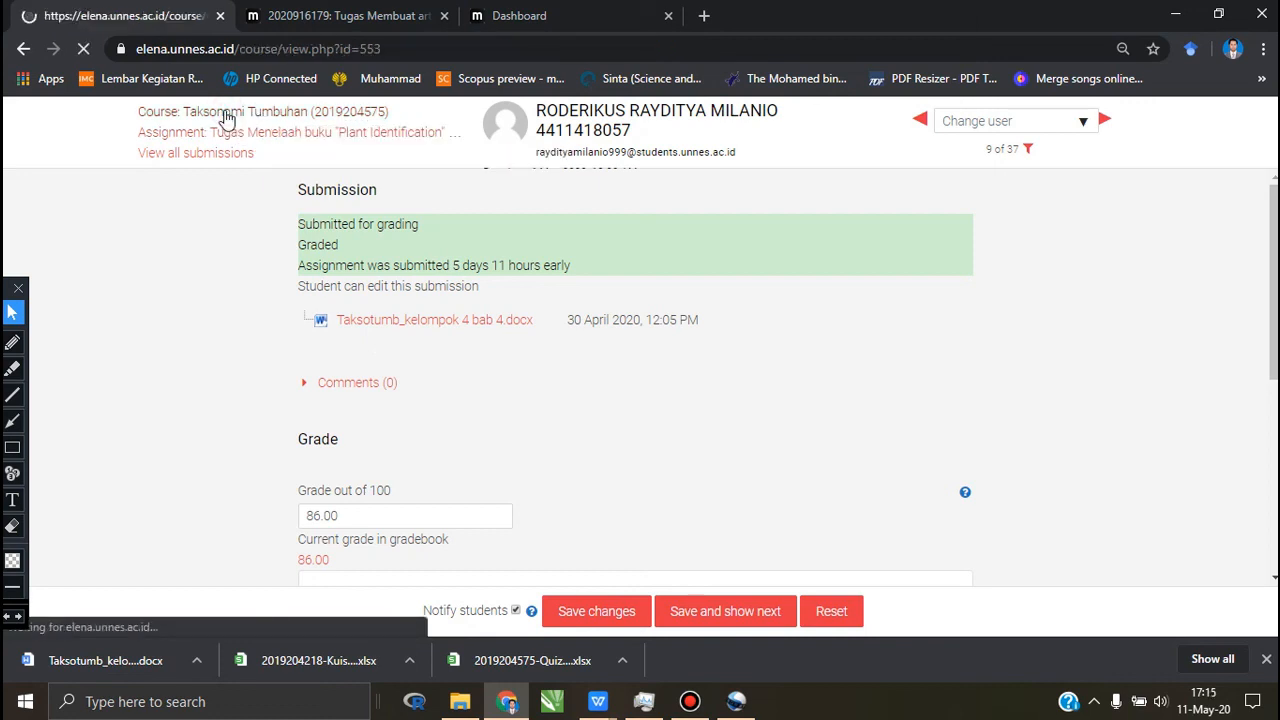